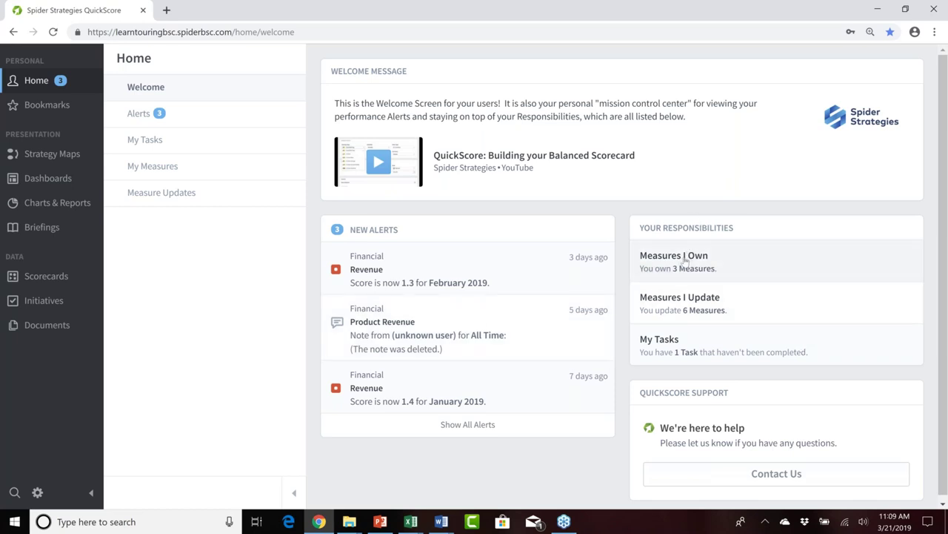
{"action": "left_click", "coordinate": [687, 259]}
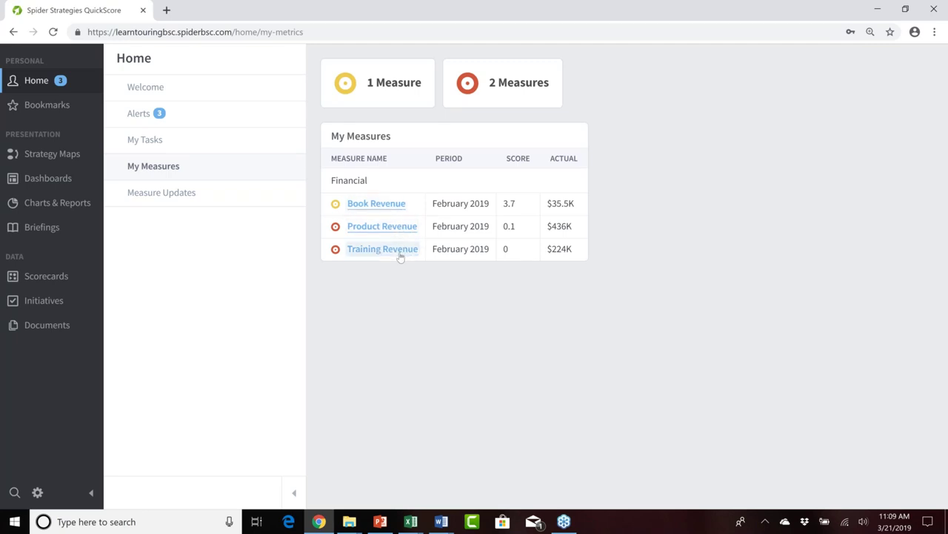
{"action": "left_click", "coordinate": [37, 83]}
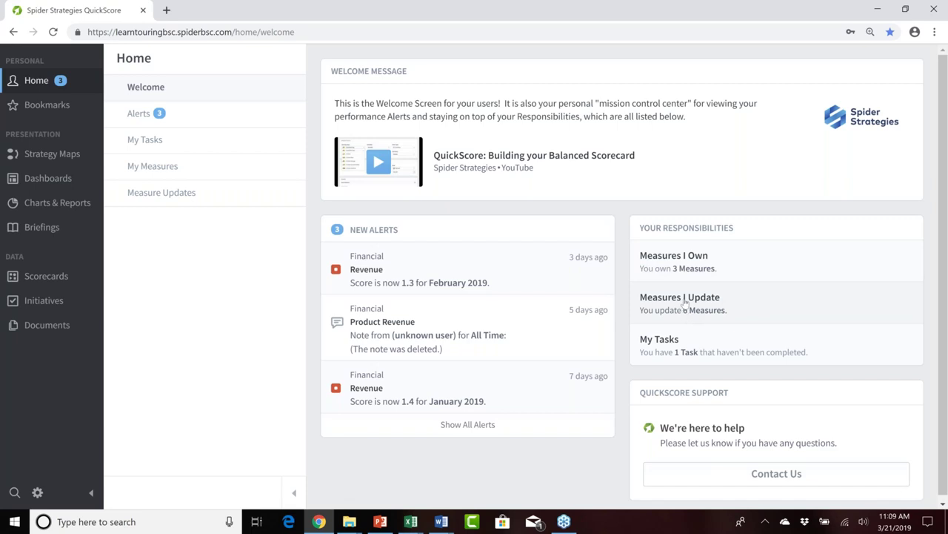
{"action": "left_click", "coordinate": [689, 300]}
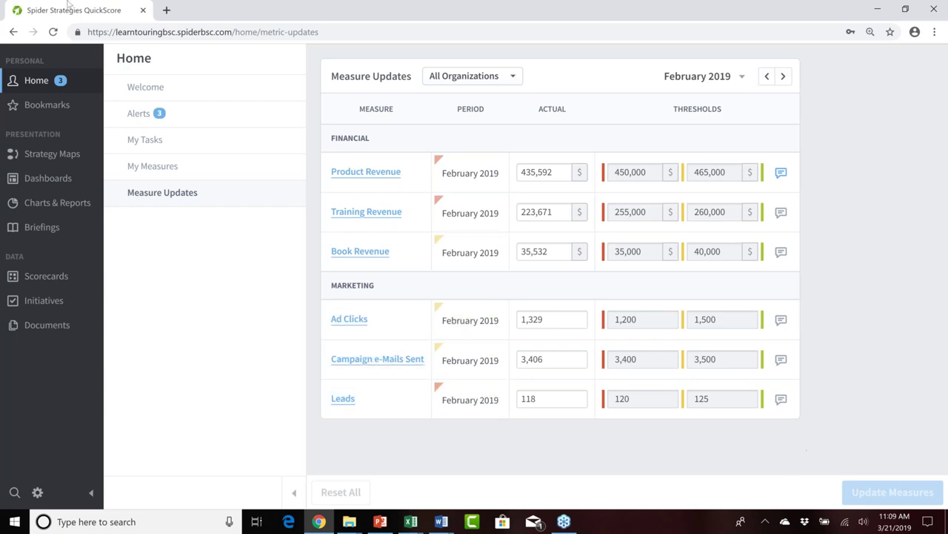
{"action": "left_click", "coordinate": [39, 81]}
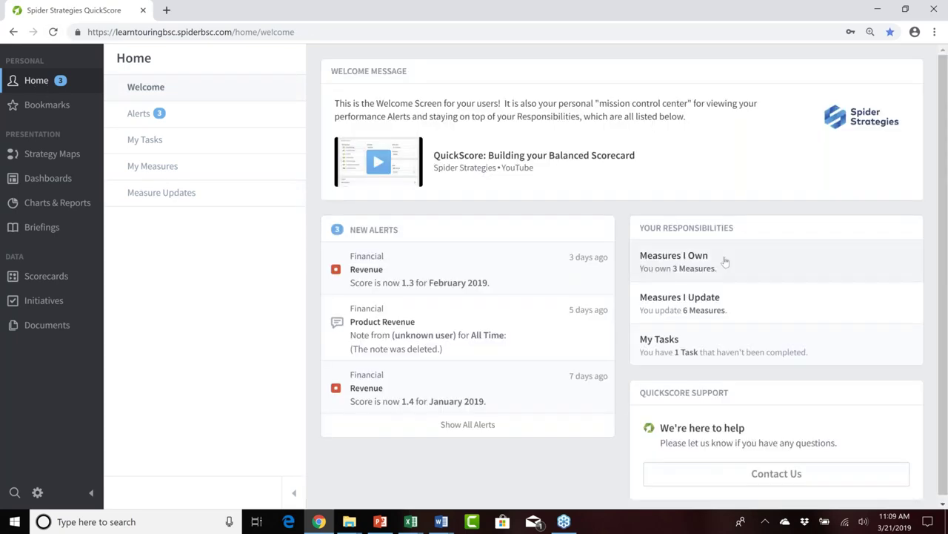
{"action": "left_click", "coordinate": [672, 348]}
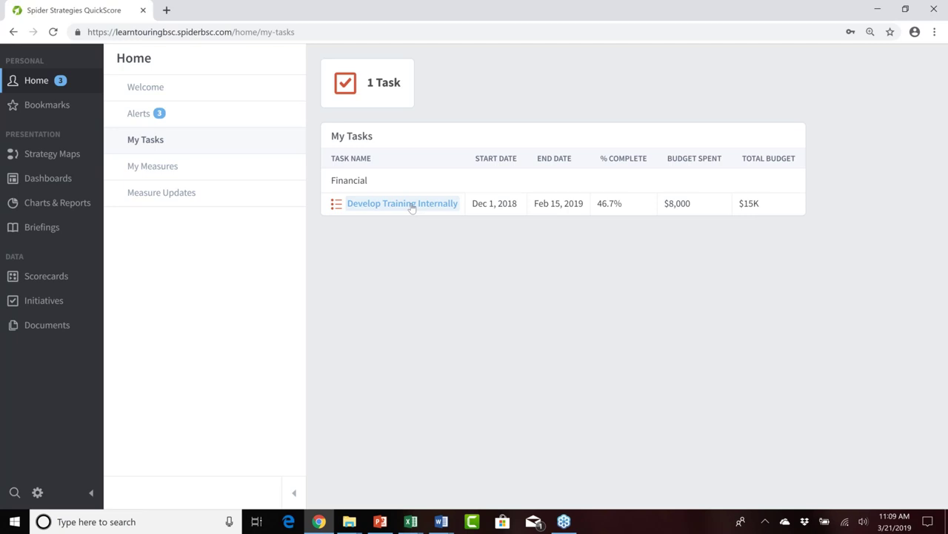
{"action": "left_click", "coordinate": [35, 89]}
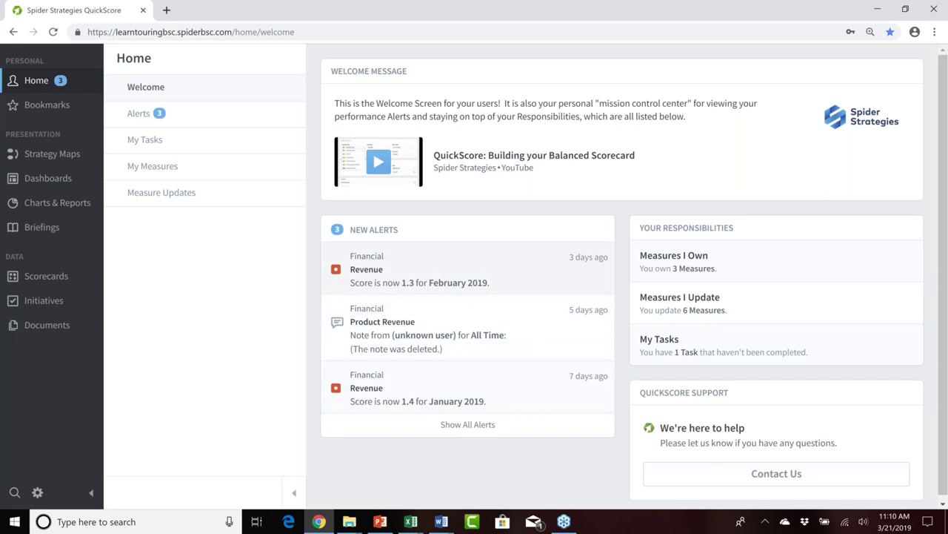
{"action": "left_click", "coordinate": [464, 424]}
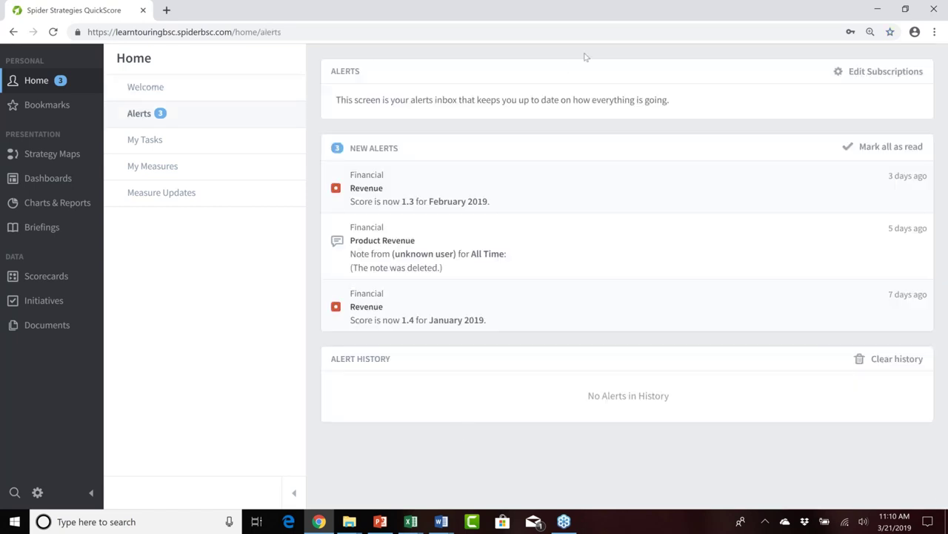
{"action": "left_click", "coordinate": [869, 75]}
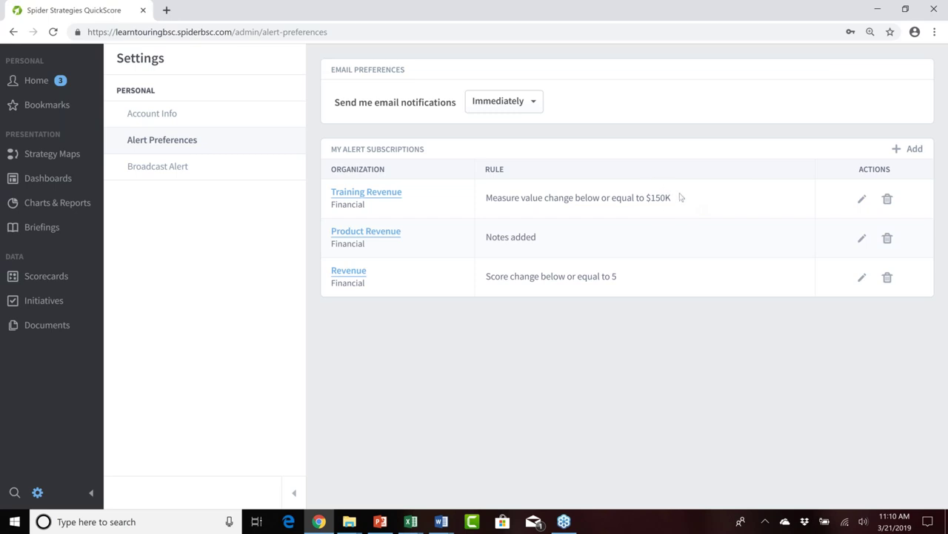
{"action": "left_click_drag", "start_coordinate": [628, 199], "coordinate": [480, 199]}
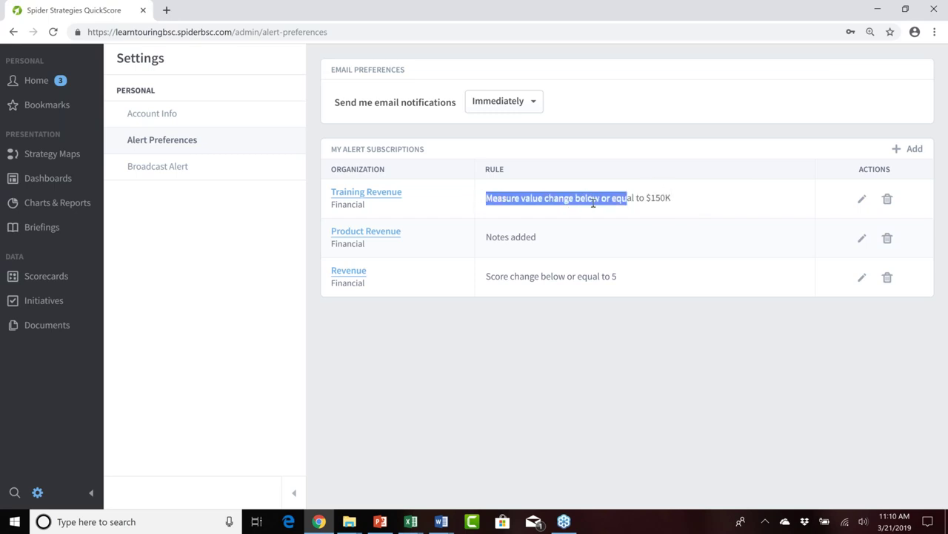
{"action": "mouse_move", "coordinate": [676, 200]}
{"action": "left_mouse_down"}
{"action": "mouse_move", "coordinate": [652, 200]}
{"action": "mouse_move", "coordinate": [764, 203]}
{"action": "mouse_move", "coordinate": [661, 211]}
{"action": "left_mouse_up"}
{"action": "left_click_drag", "start_coordinate": [546, 241], "coordinate": [485, 241]}
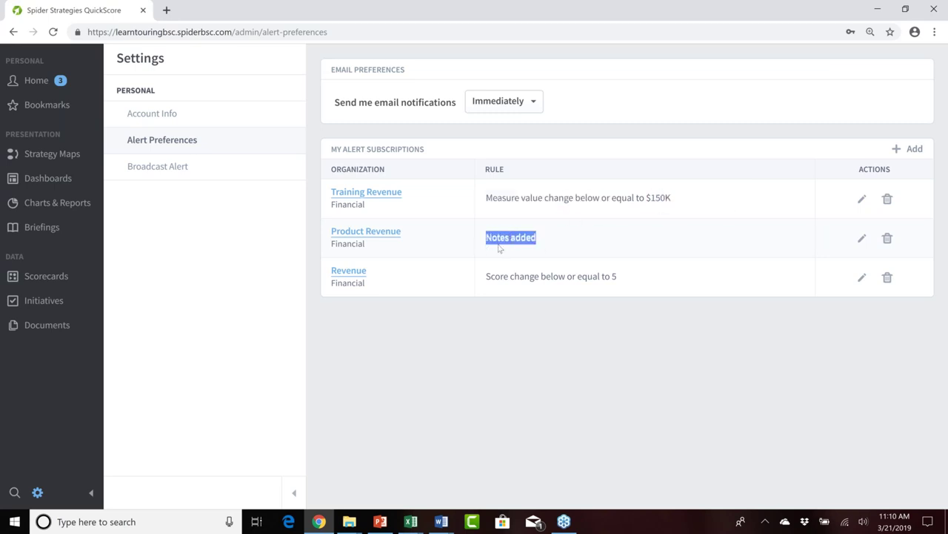
{"action": "left_click", "coordinate": [634, 280]}
{"action": "left_click_drag", "start_coordinate": [624, 277], "coordinate": [495, 283]}
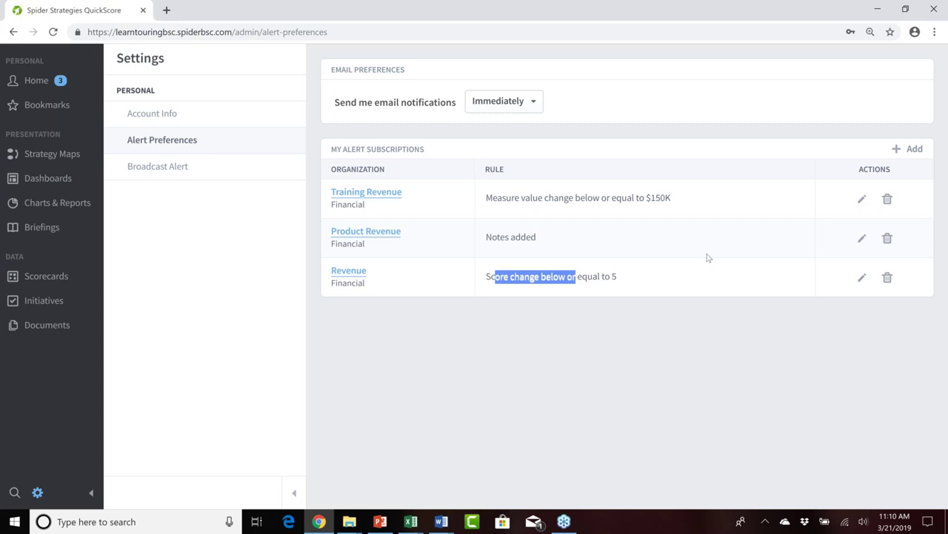
{"action": "left_click", "coordinate": [37, 86]}
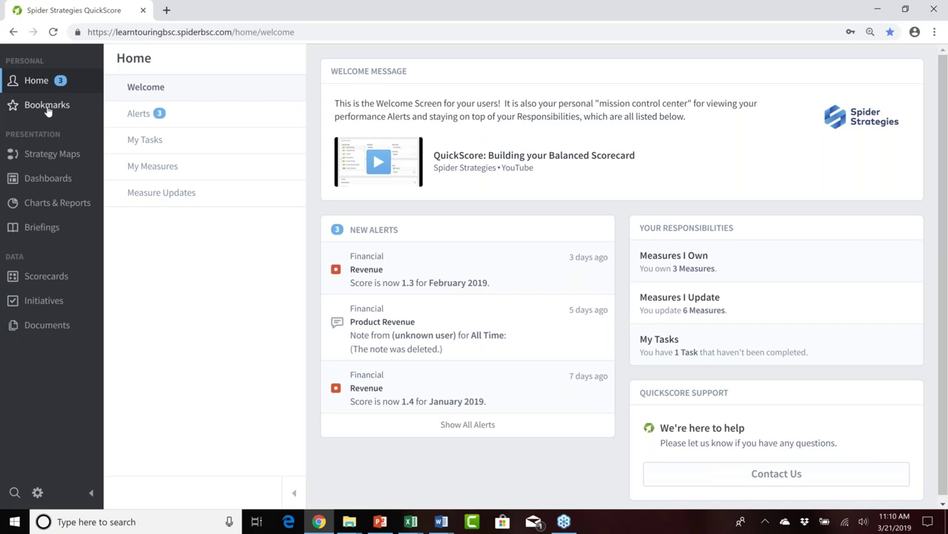
{"action": "left_click", "coordinate": [47, 106]}
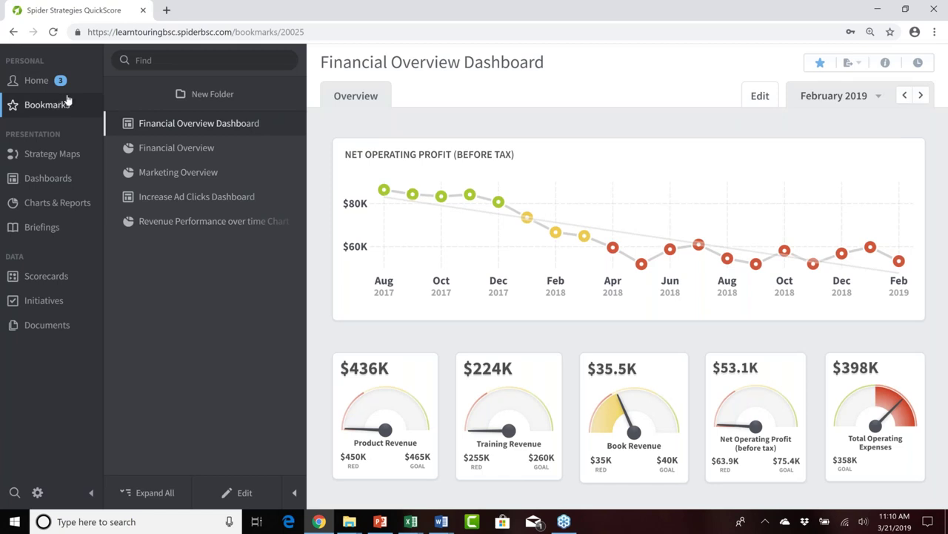
{"action": "left_click", "coordinate": [190, 150]}
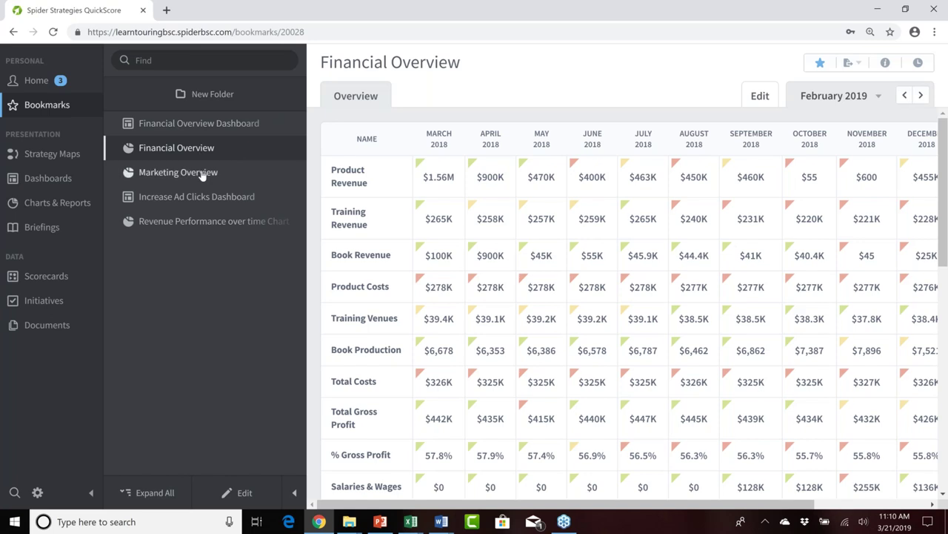
{"action": "left_click", "coordinate": [203, 174]}
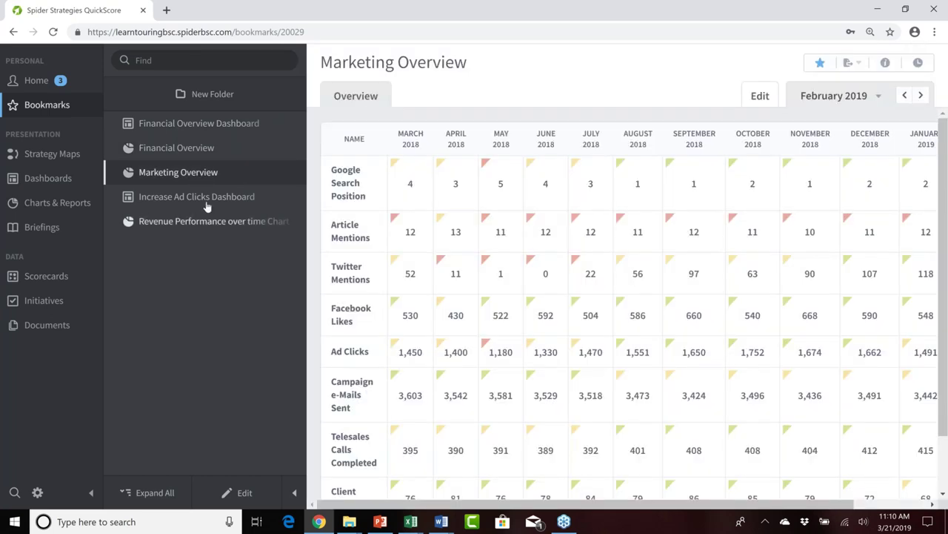
{"action": "left_click", "coordinate": [207, 204]}
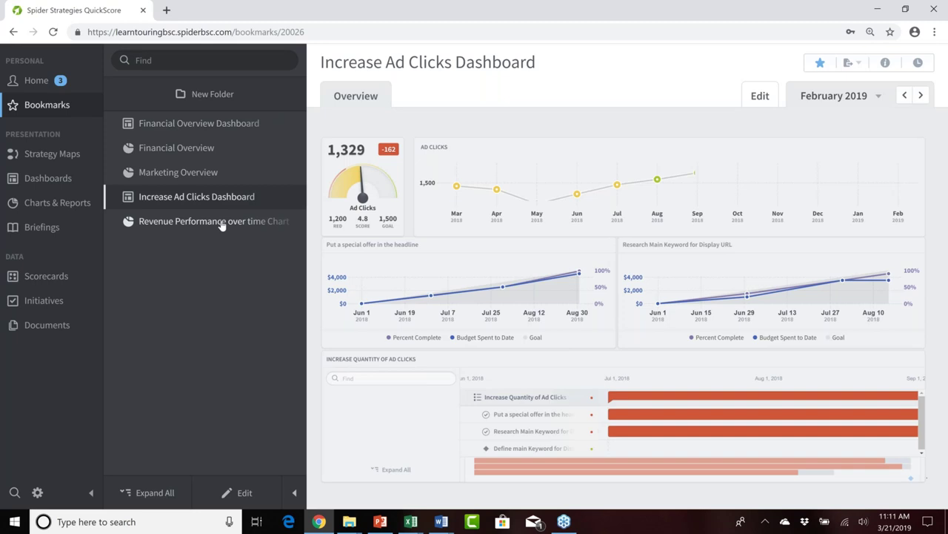
{"action": "left_click", "coordinate": [222, 225]}
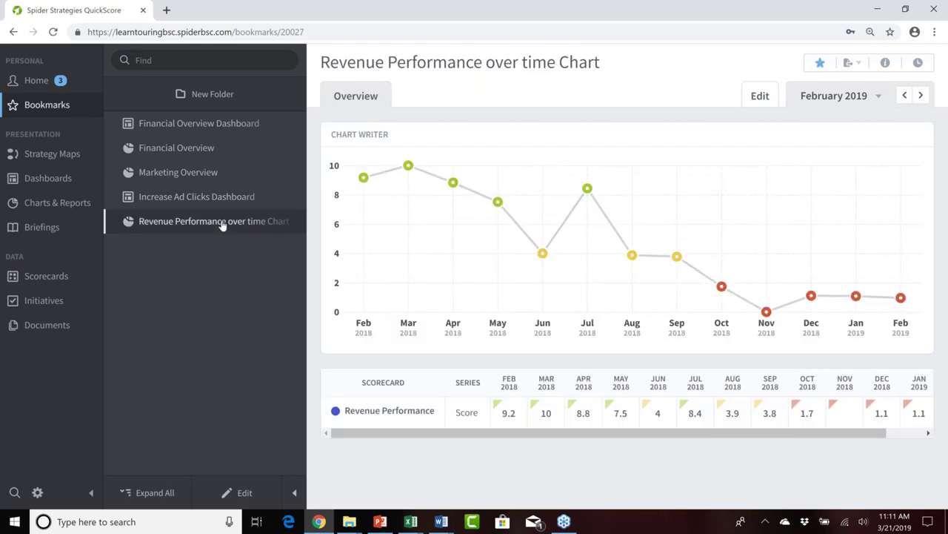
{"action": "left_click", "coordinate": [37, 80]}
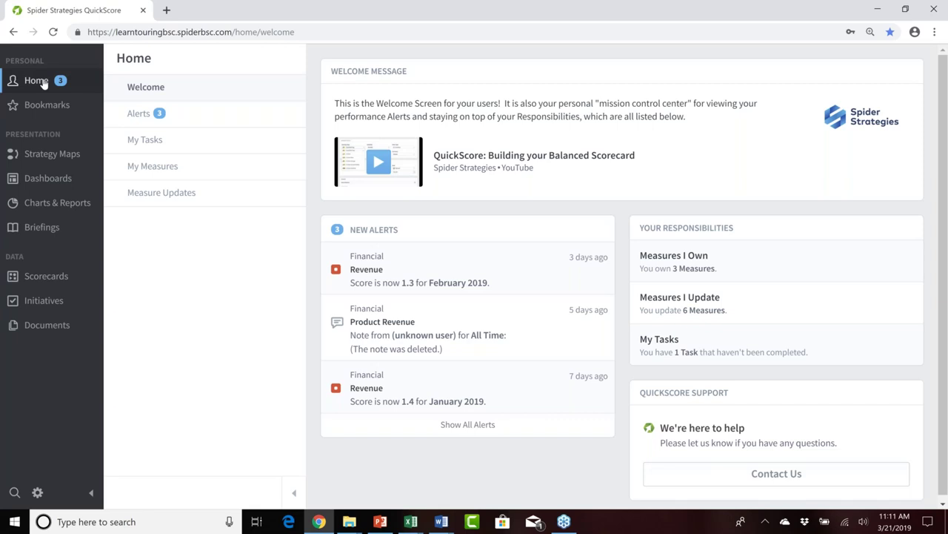
- Log out, then sign back in with the administrator's username and password
{"action": "left_click", "coordinate": [38, 493]}
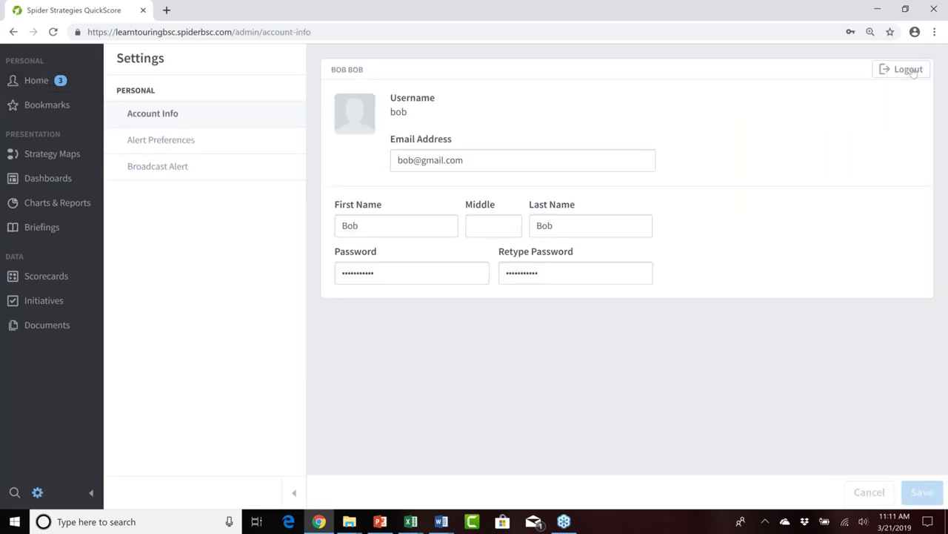
{"action": "left_click", "coordinate": [910, 70]}
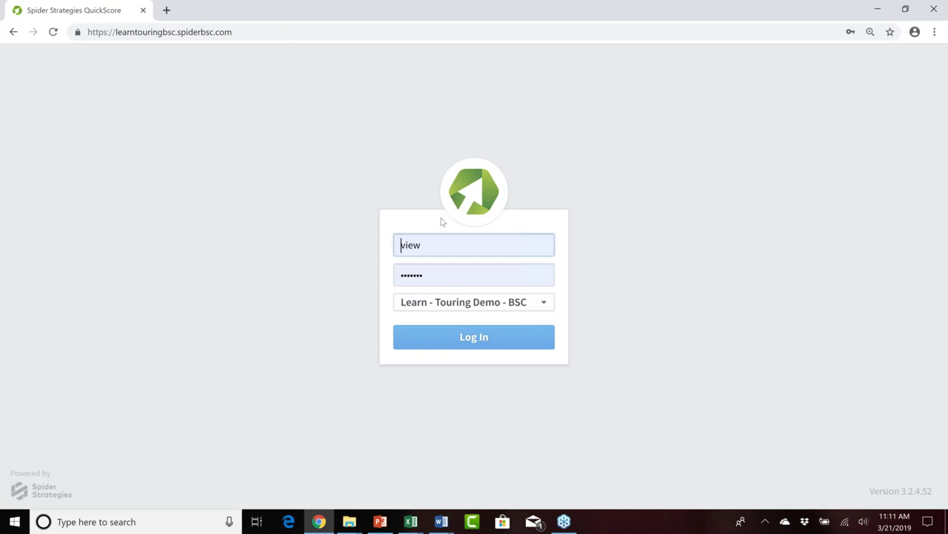
{"action": "double_click", "coordinate": [430, 244]}
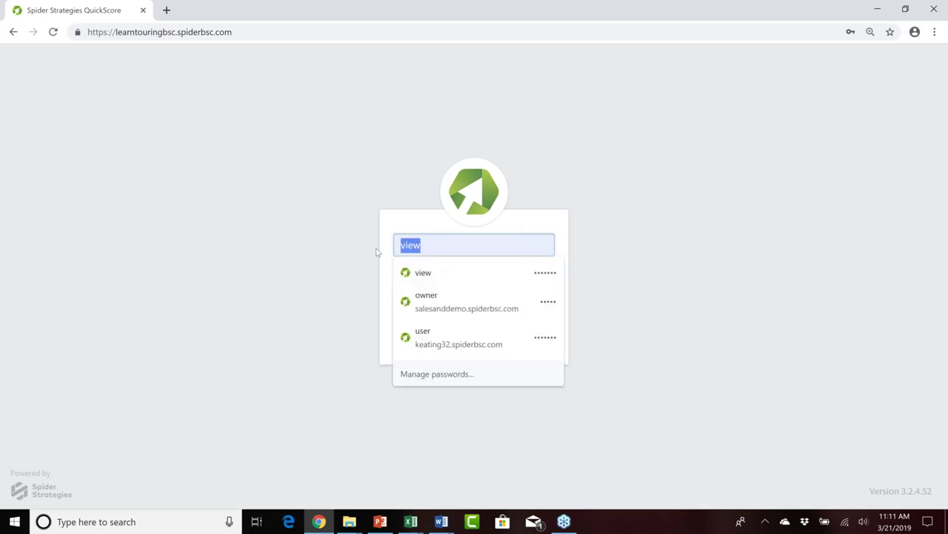
{"action": "type", "text": "Teek"}
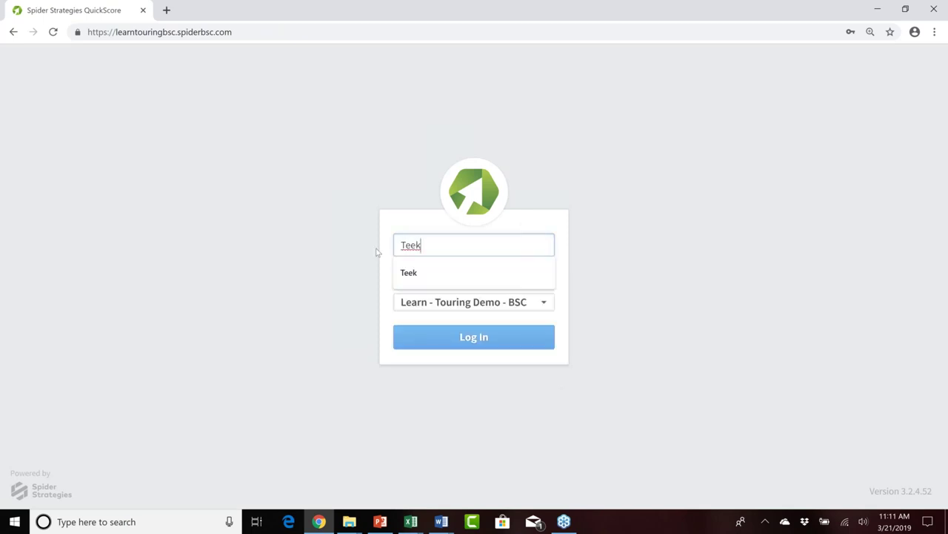
{"action": "key", "text": "Tab"}
{"action": "type", "text": "••••••••"}
{"action": "key", "text": "Return"}
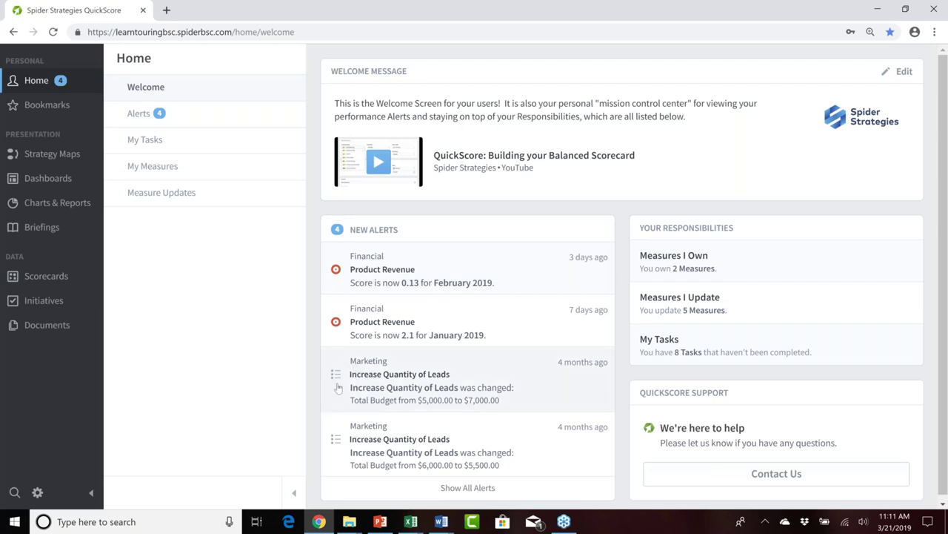
{"action": "left_click", "coordinate": [37, 493]}
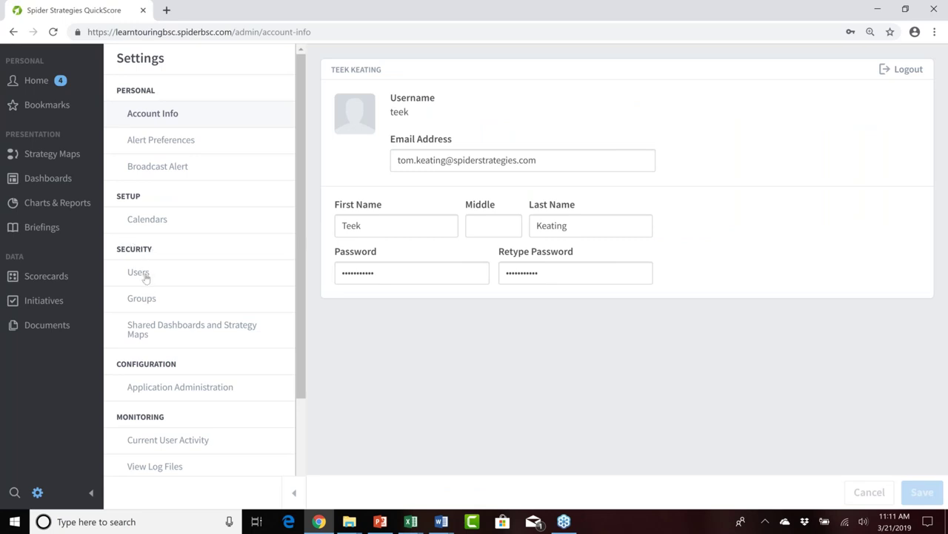
- Open the Users list, show the first user's account details, and select its username
{"action": "left_click", "coordinate": [138, 272]}
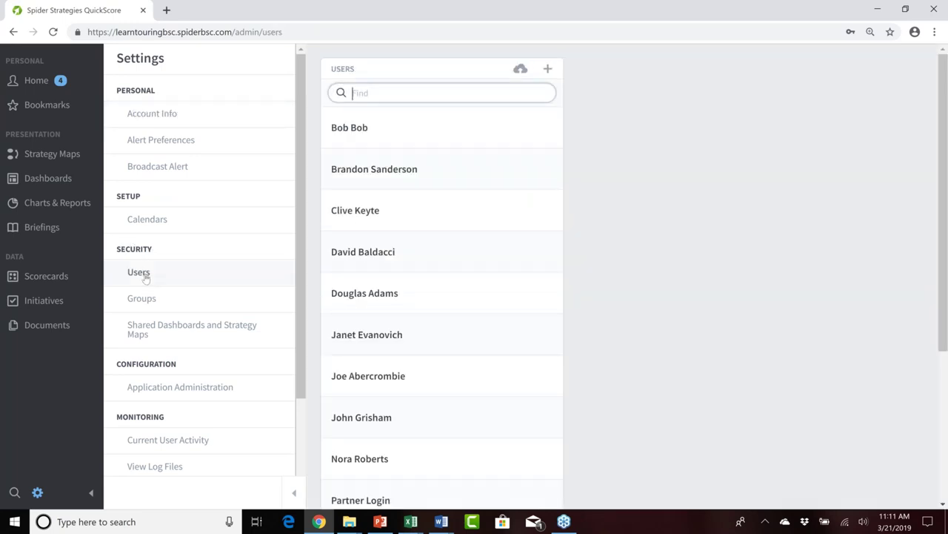
{"action": "left_click", "coordinate": [384, 139]}
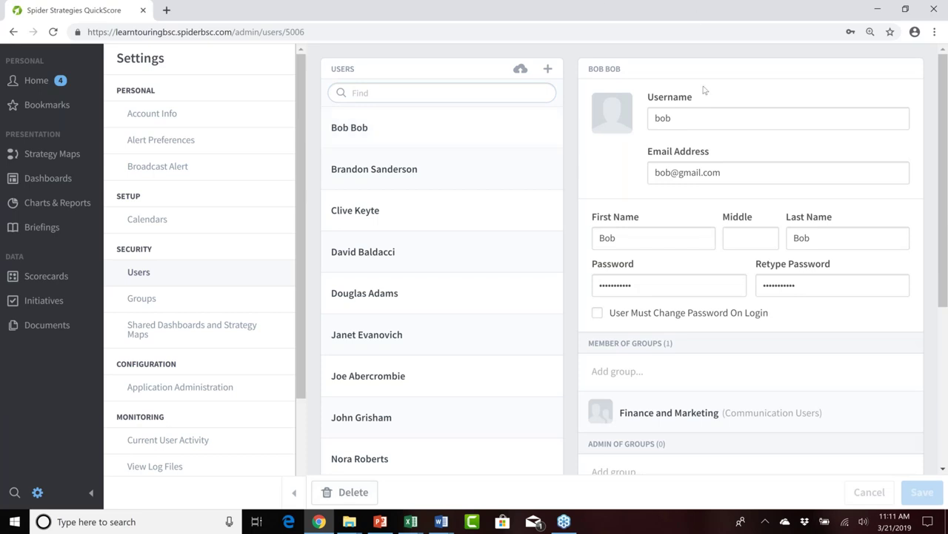
{"action": "left_click_drag", "start_coordinate": [672, 121], "coordinate": [651, 123]}
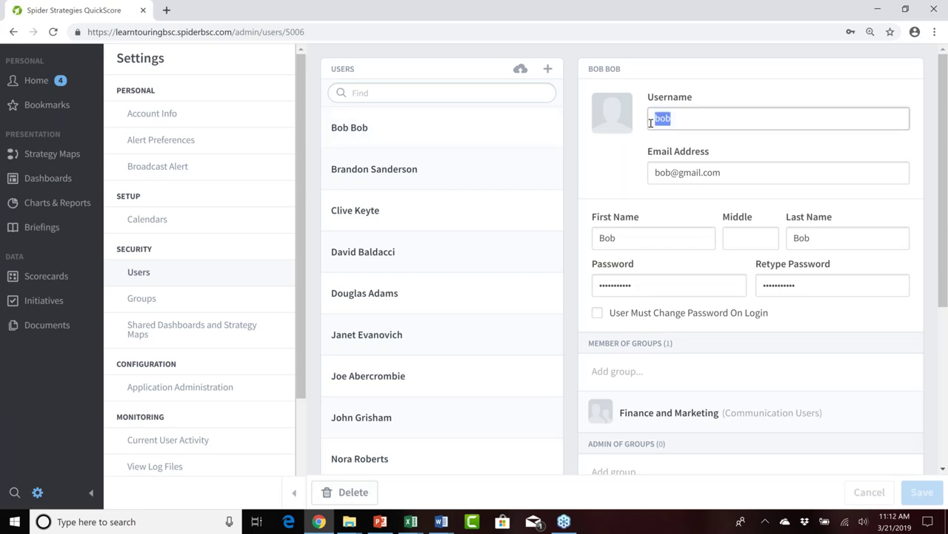
- Replace the username with the new user's name and update the e-mail address to match
{"action": "type", "text": "Jane"}
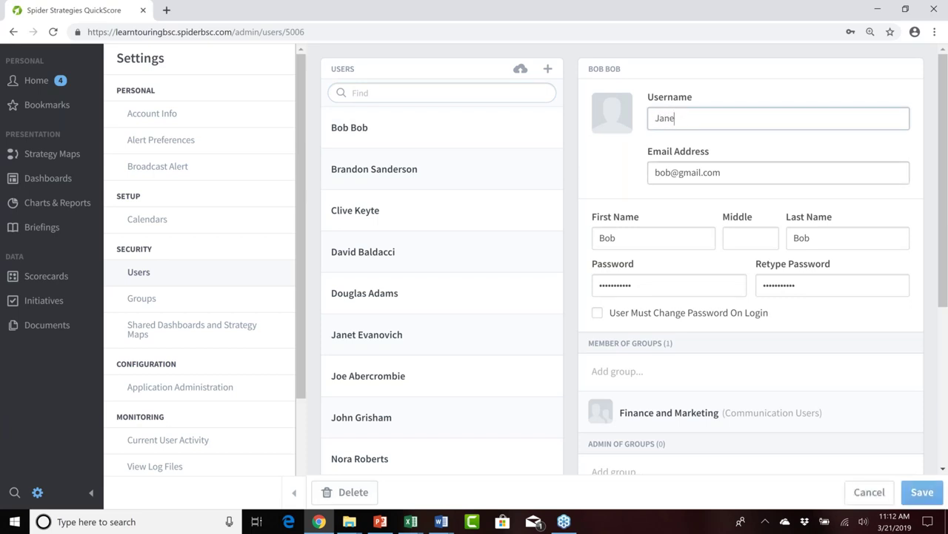
{"action": "left_click", "coordinate": [671, 172]}
{"action": "key", "text": "BackSpace"}
{"action": "key", "text": "BackSpace"}
{"action": "key", "text": "BackSpace"}
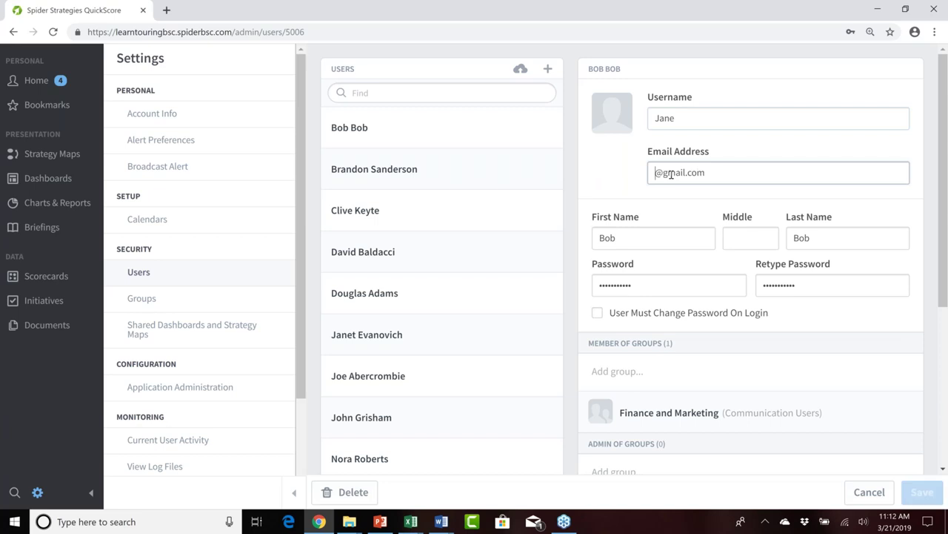
{"action": "type", "text": "jane"}
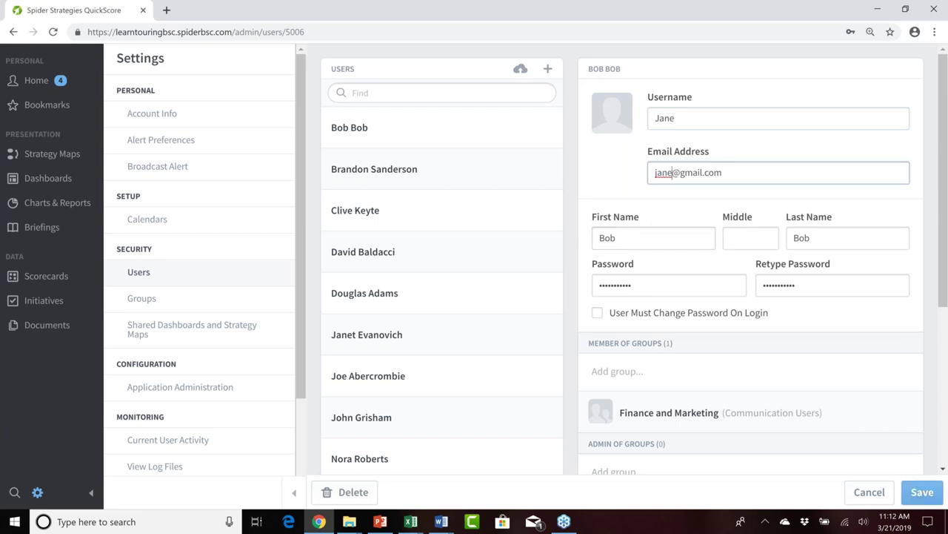
{"action": "left_click_drag", "start_coordinate": [680, 117], "coordinate": [650, 119]}
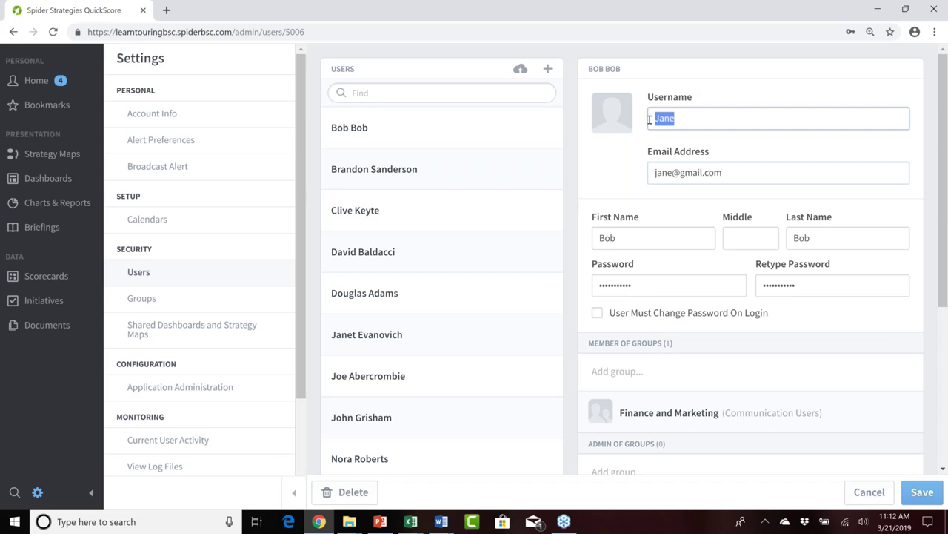
- Set first and last name to the new user's name, enter a new password twice, and save
{"action": "left_click_drag", "start_coordinate": [630, 238], "coordinate": [597, 238]}
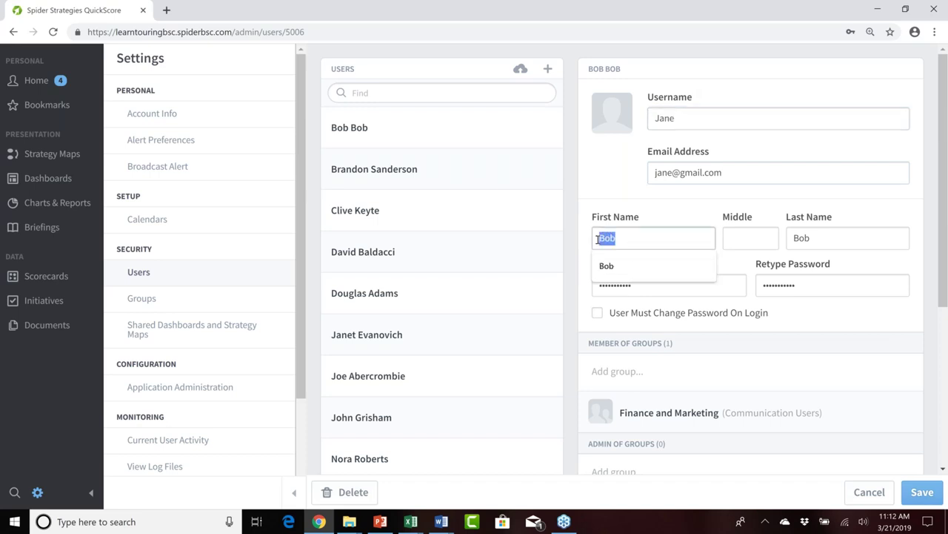
{"action": "type", "text": "Jane"}
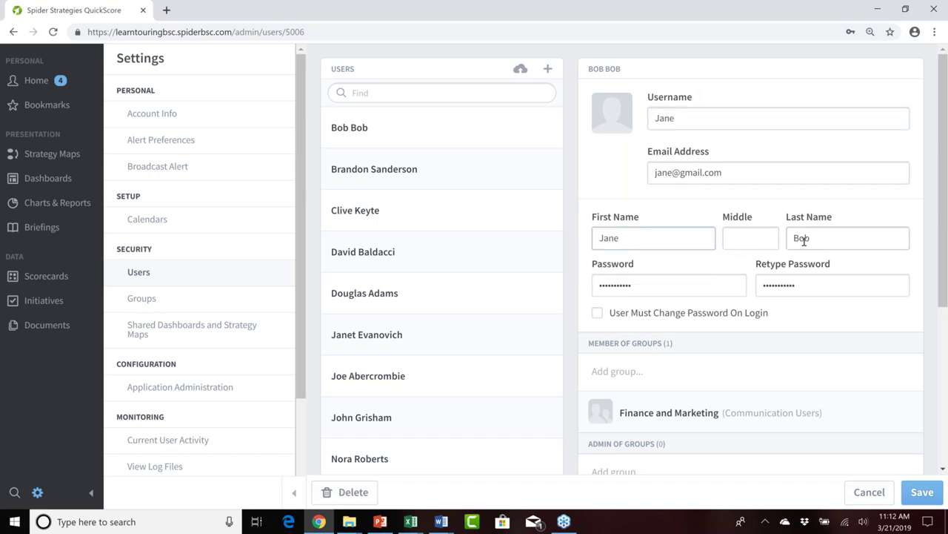
{"action": "left_click_drag", "start_coordinate": [810, 237], "coordinate": [794, 237]}
{"action": "type", "text": "Jane"}
{"action": "left_click_drag", "start_coordinate": [645, 284], "coordinate": [590, 295]}
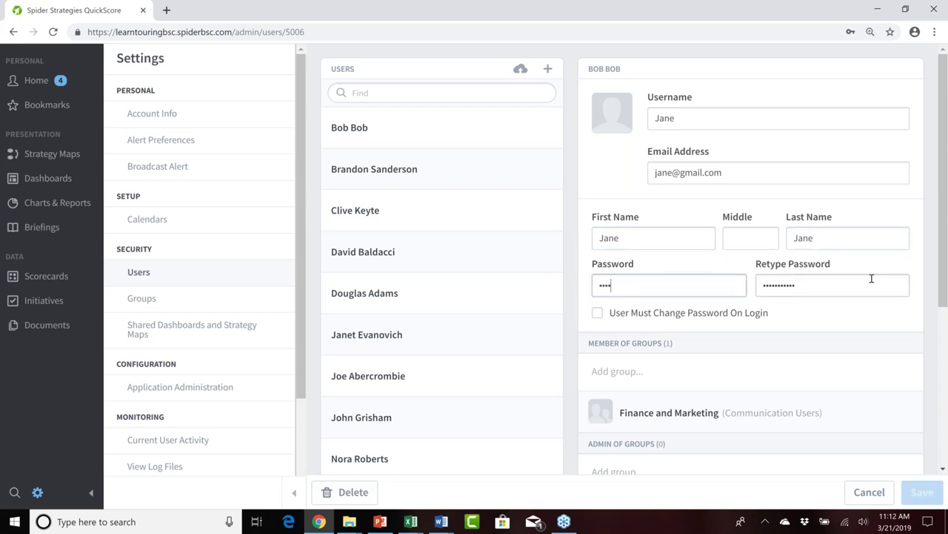
{"action": "left_click", "coordinate": [791, 286]}
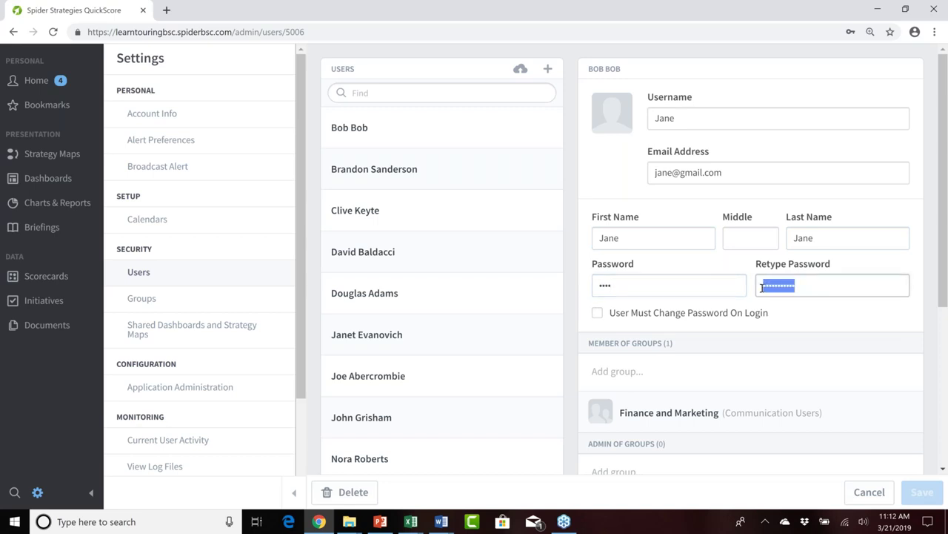
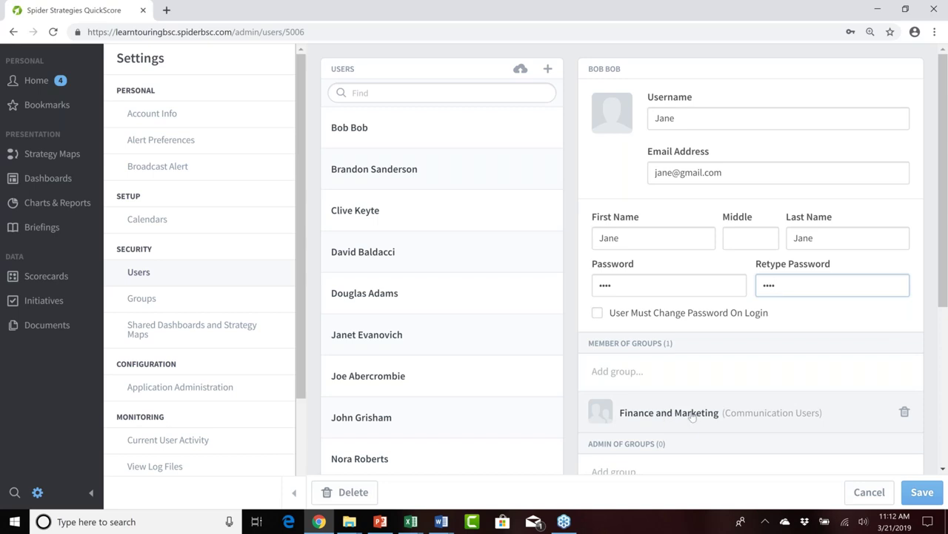
{"action": "left_click", "coordinate": [932, 498]}
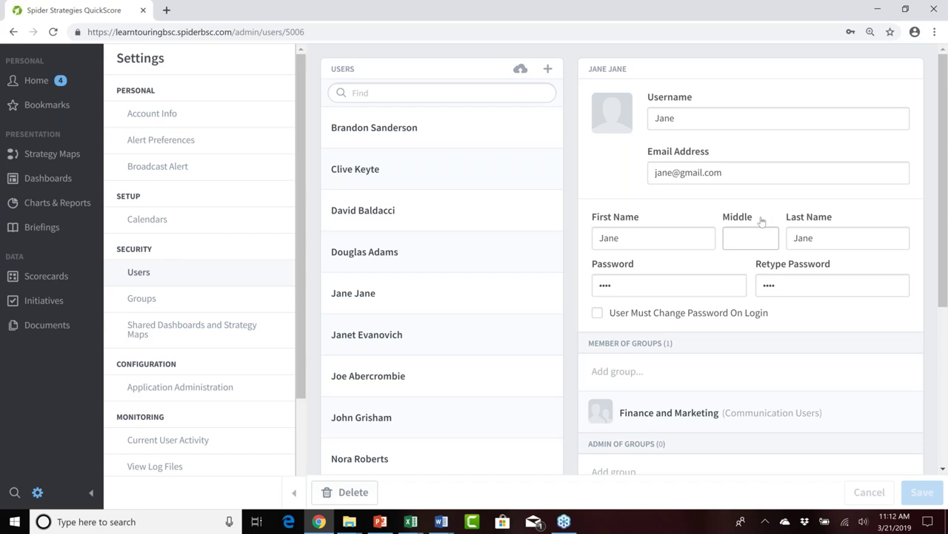
- Log out of the admin account and try logging in with the old credentials, which are rejected
{"action": "left_click", "coordinate": [37, 493]}
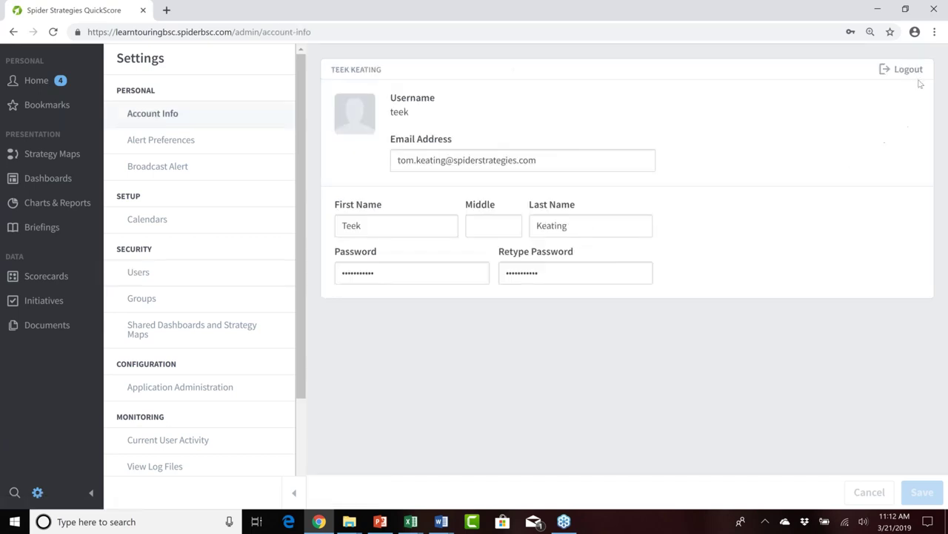
{"action": "left_click", "coordinate": [910, 70]}
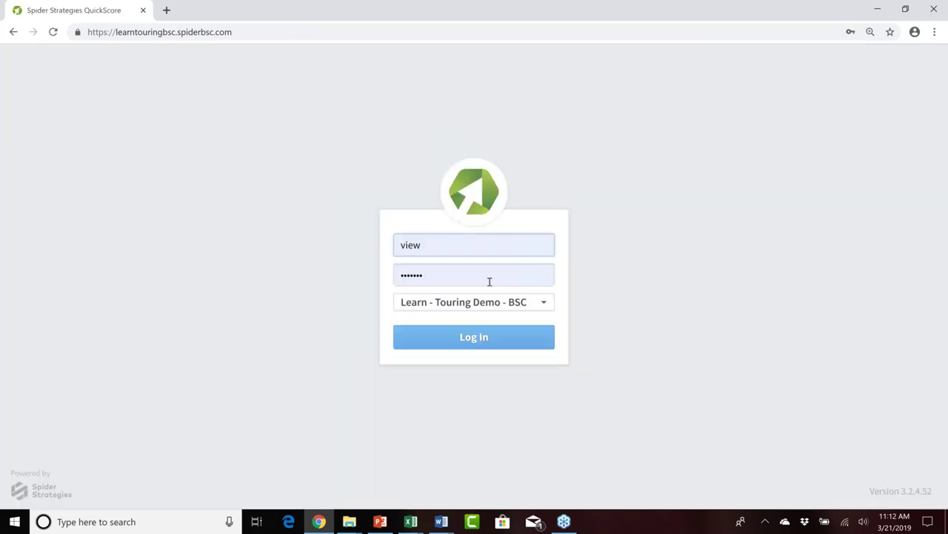
{"action": "left_click", "coordinate": [446, 246]}
{"action": "double_click", "coordinate": [397, 249]}
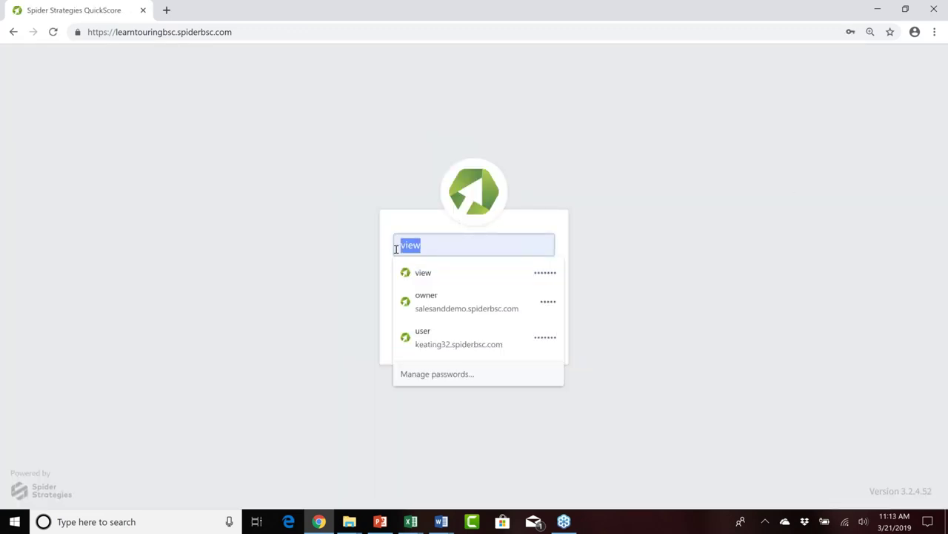
{"action": "type", "text": "Bob"}
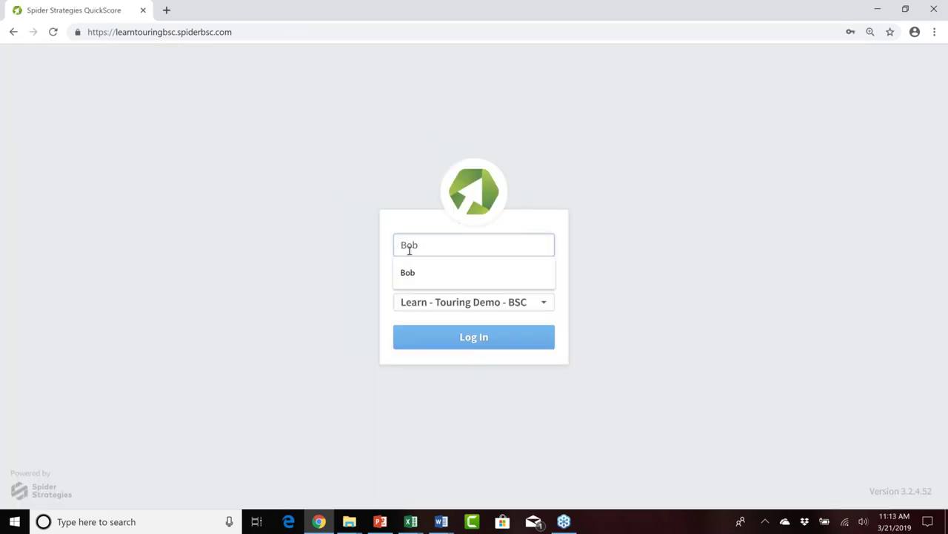
{"action": "left_click", "coordinate": [373, 267]}
{"action": "double_click", "coordinate": [452, 275]}
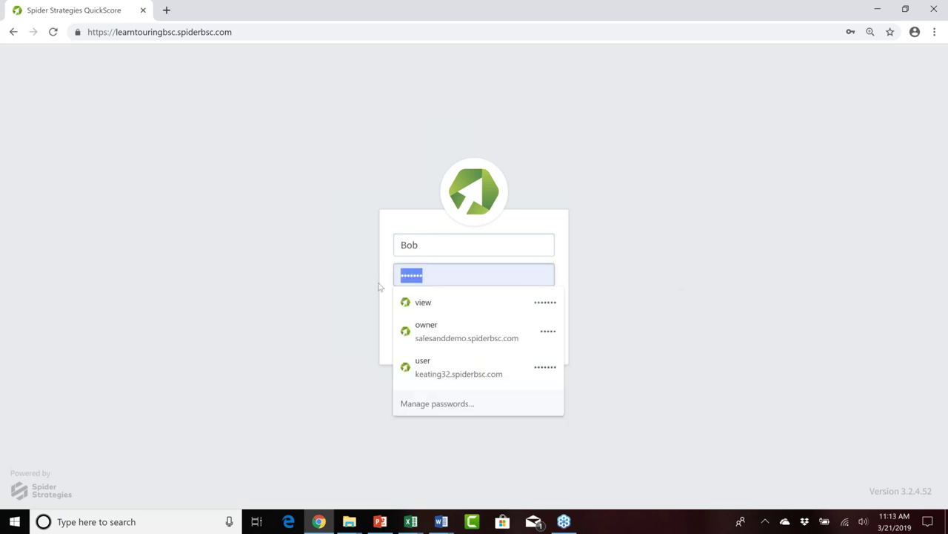
{"action": "key", "text": "BackSpace"}
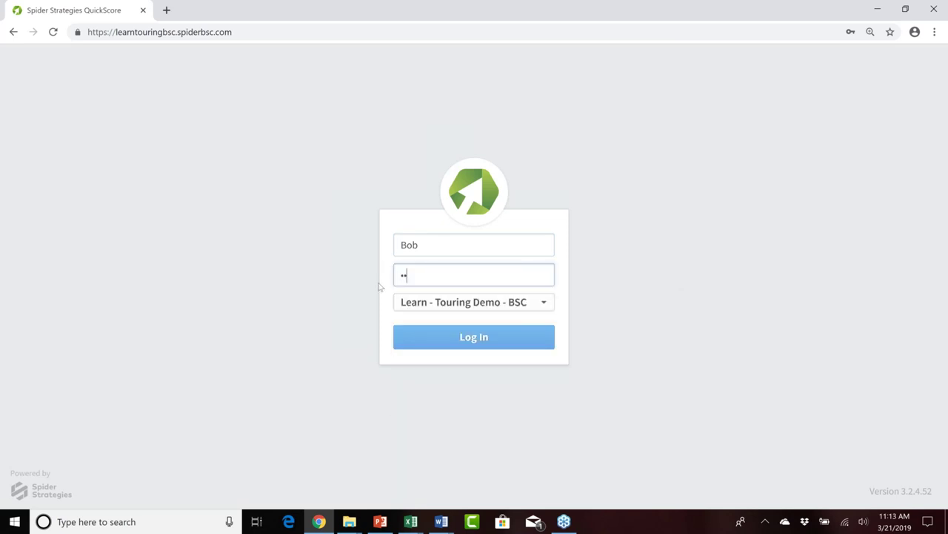
{"action": "key", "text": "Return"}
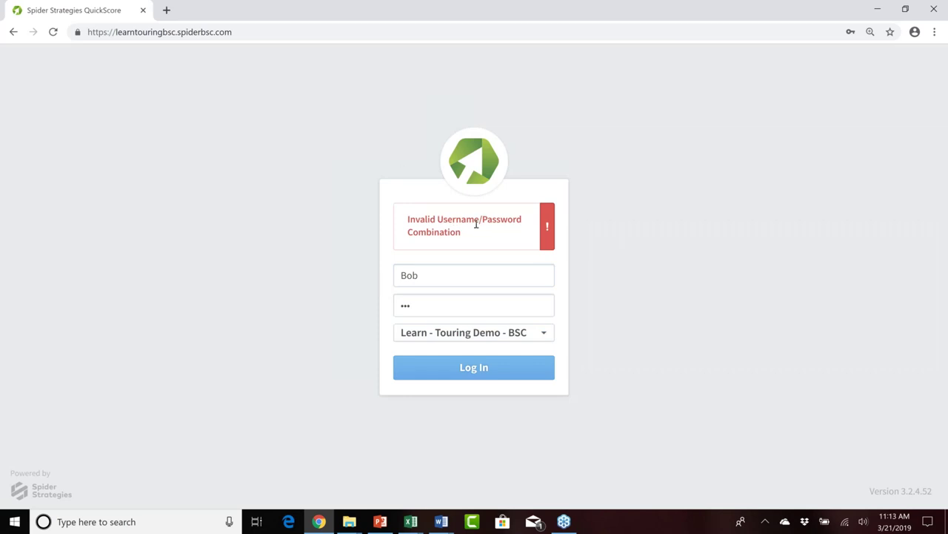
- Log in with the renamed user's new username and password
{"action": "left_click", "coordinate": [438, 276]}
{"action": "double_click", "coordinate": [399, 275]}
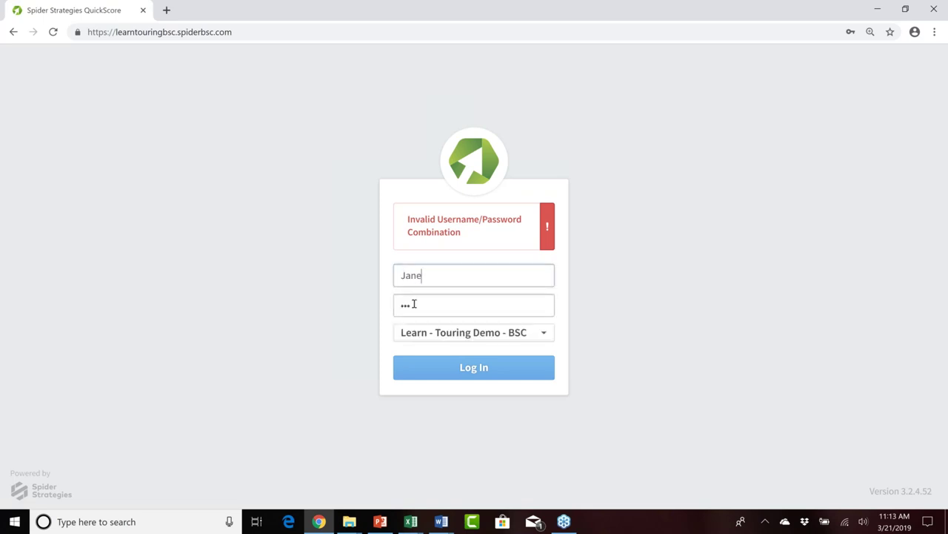
{"action": "key", "text": "Tab"}
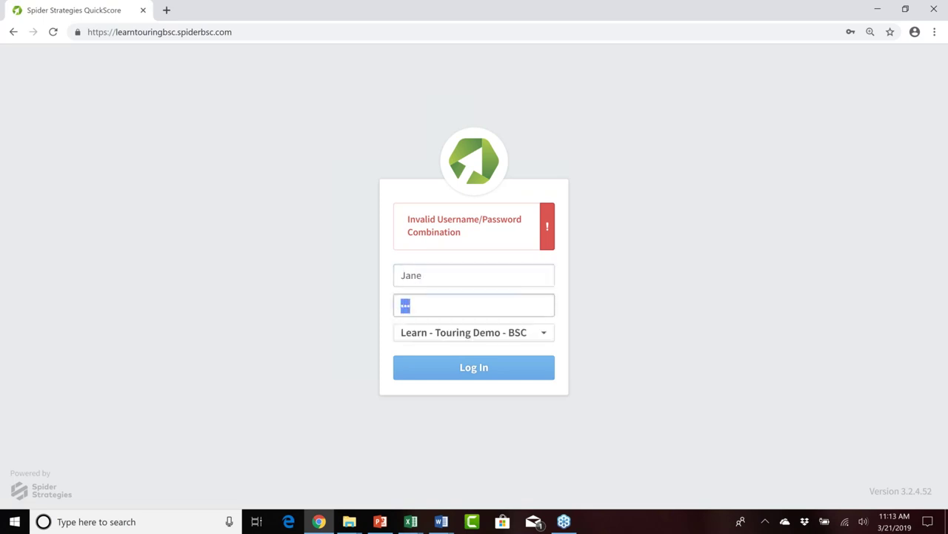
{"action": "key", "text": "Return"}
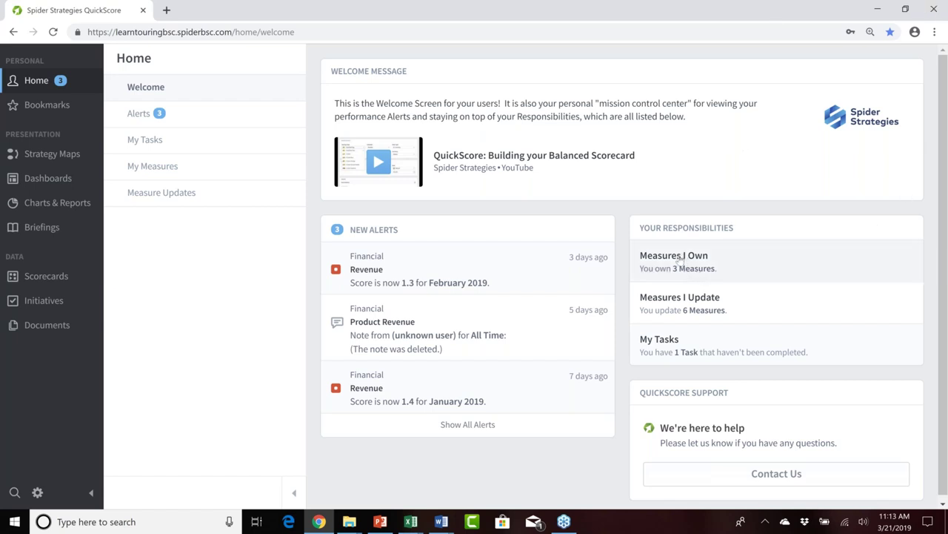
{"action": "left_click", "coordinate": [679, 259]}
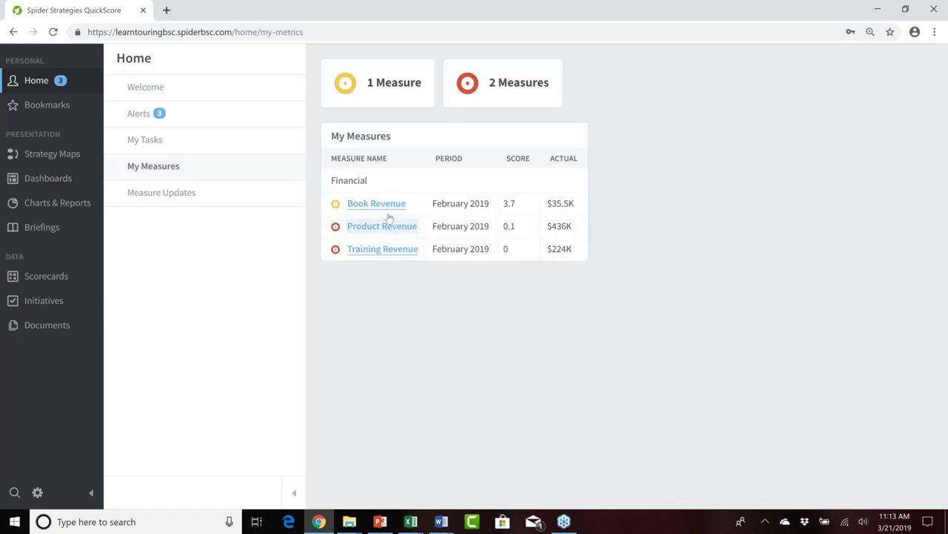
{"action": "left_click", "coordinate": [41, 86]}
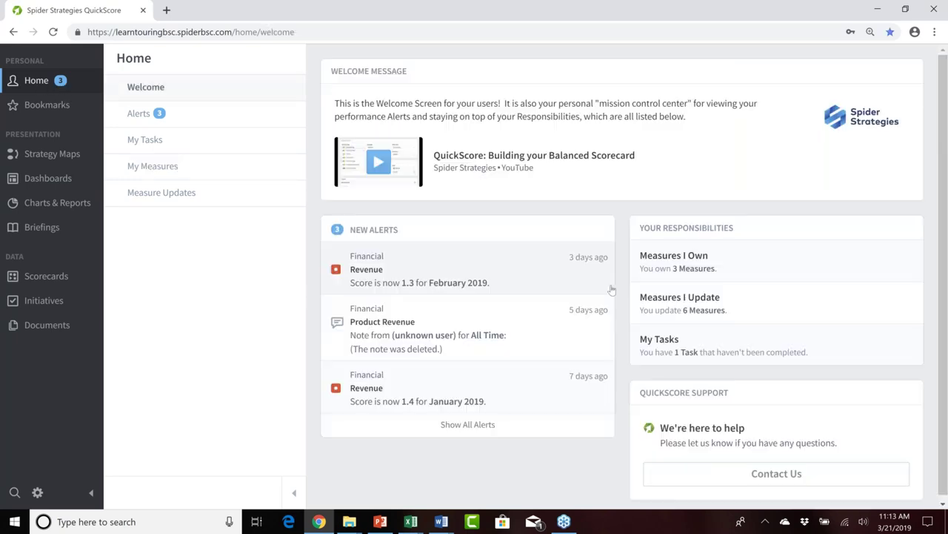
{"action": "left_click", "coordinate": [666, 300]}
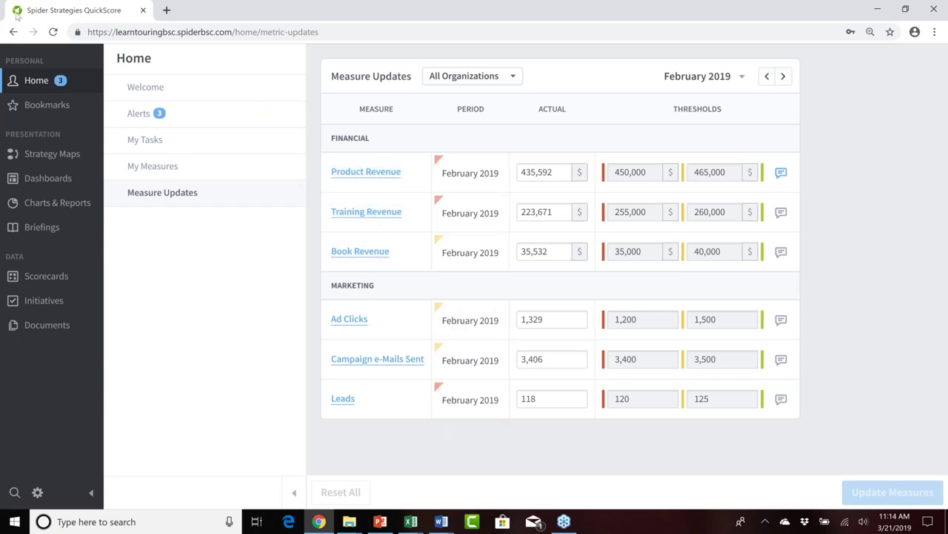
{"action": "left_click", "coordinate": [31, 82]}
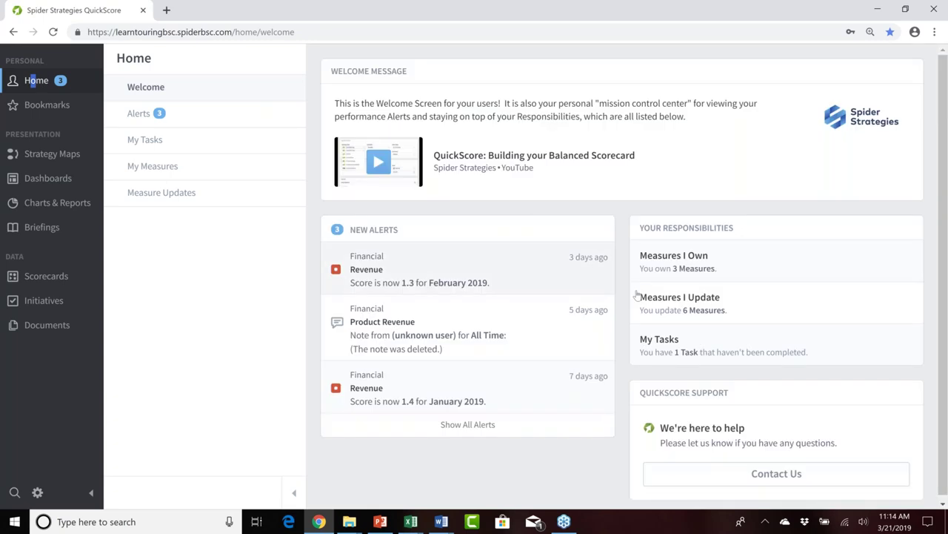
{"action": "left_click", "coordinate": [679, 353]}
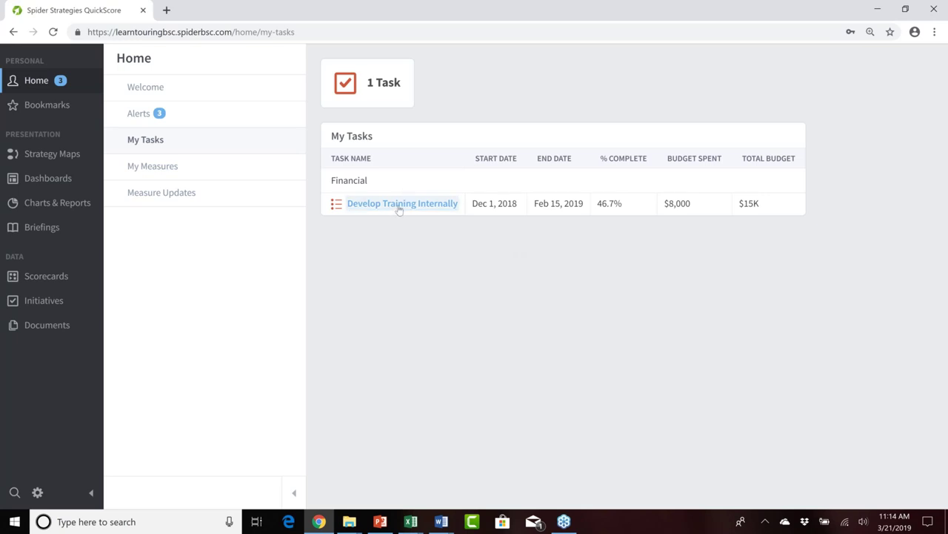
{"action": "left_click", "coordinate": [37, 86]}
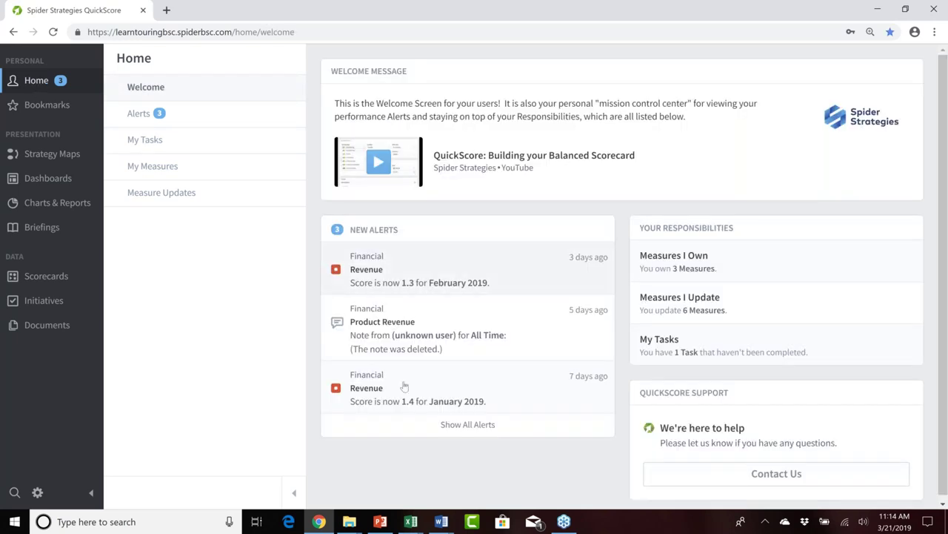
{"action": "left_click", "coordinate": [461, 426]}
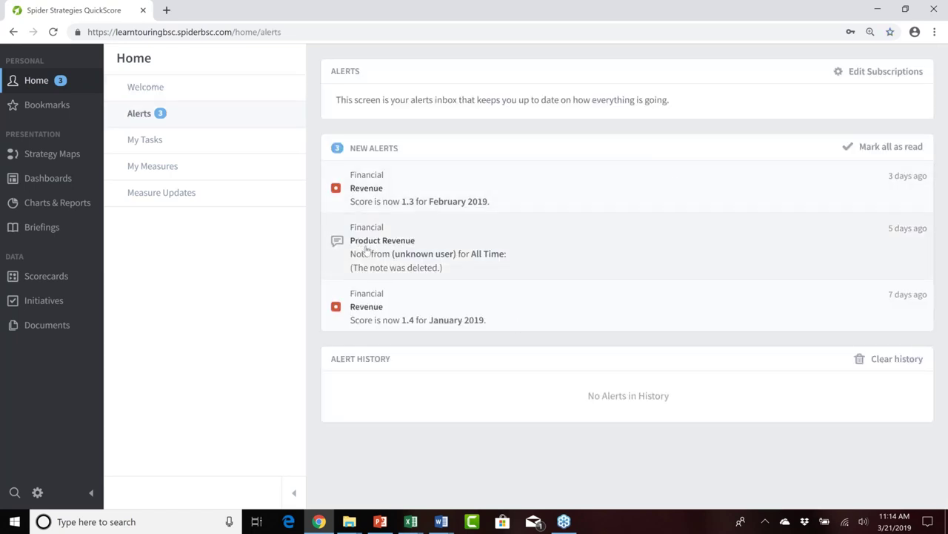
{"action": "left_click", "coordinate": [880, 74]}
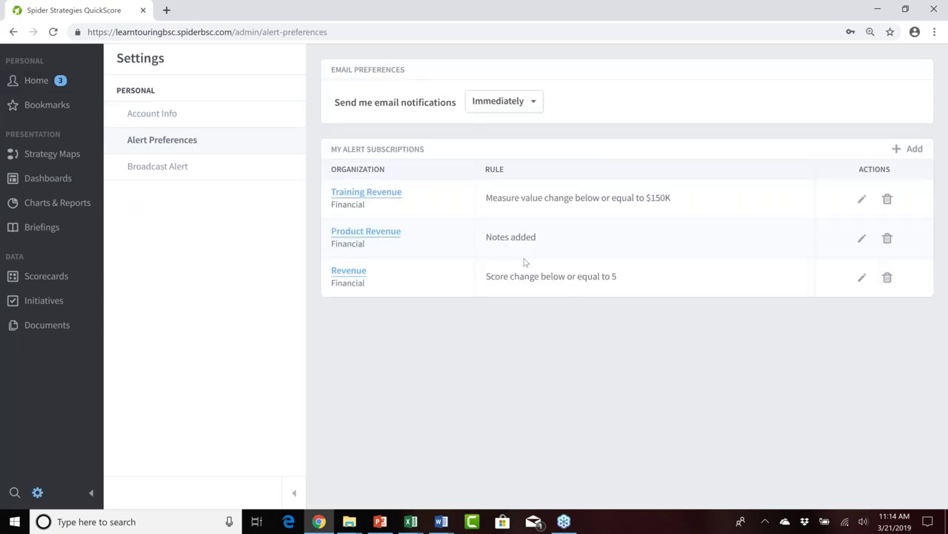
{"action": "left_click", "coordinate": [40, 84]}
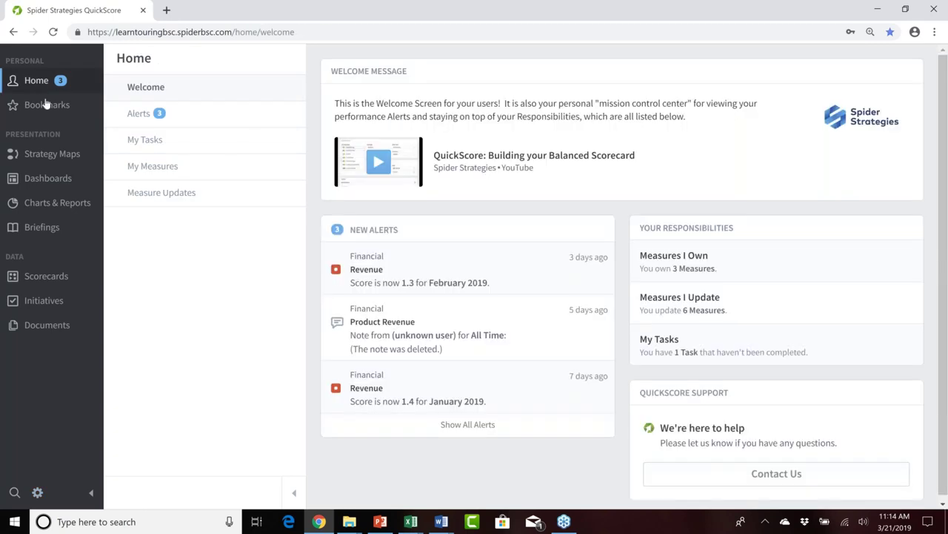
{"action": "left_click", "coordinate": [48, 108]}
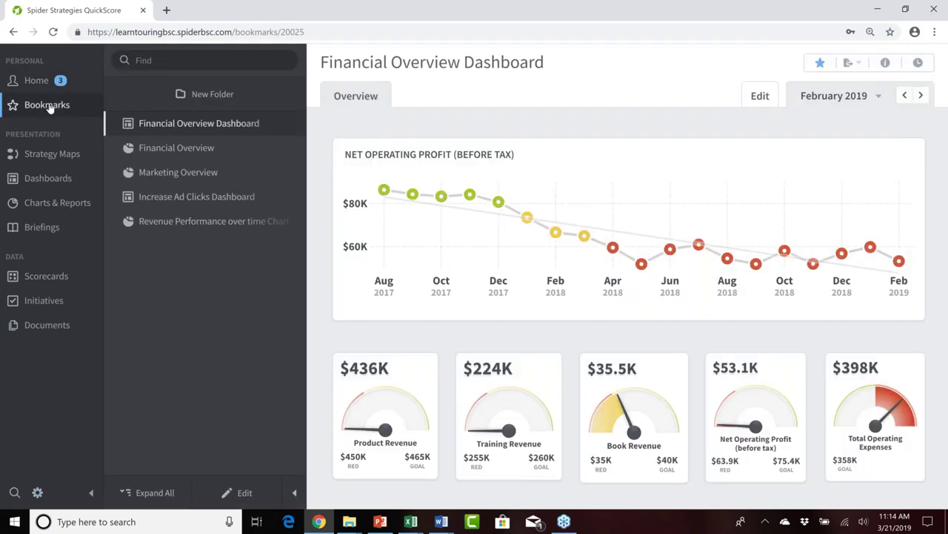
{"action": "left_click", "coordinate": [193, 149]}
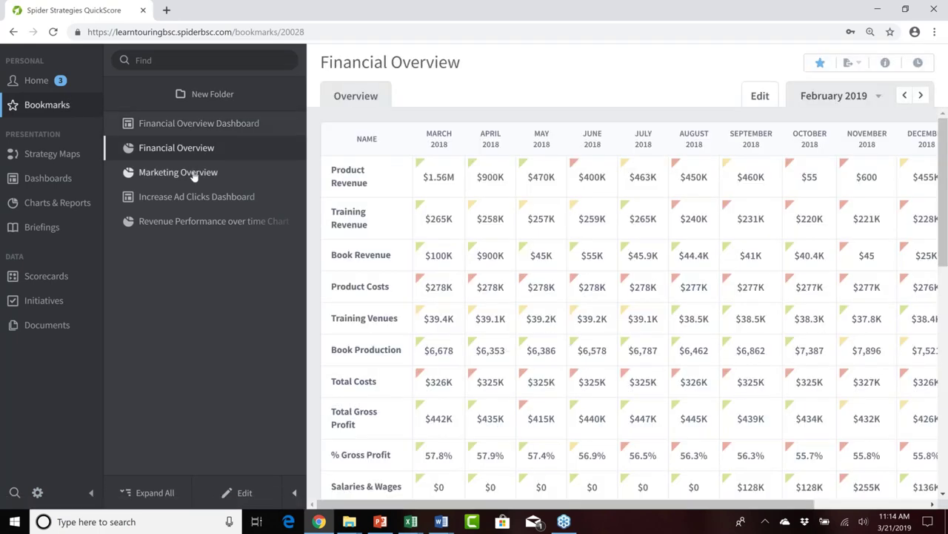
{"action": "left_click", "coordinate": [192, 174]}
{"action": "left_click", "coordinate": [200, 197]}
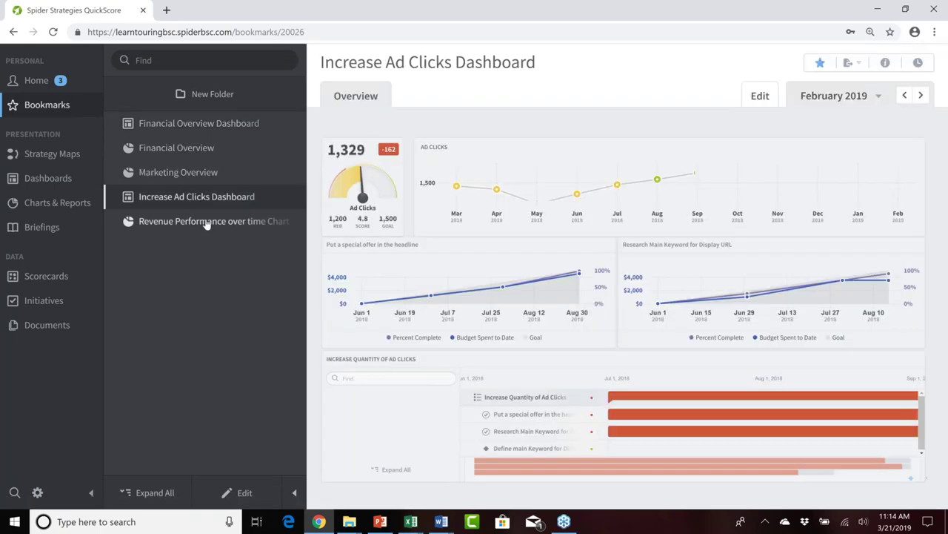
{"action": "left_click", "coordinate": [208, 222]}
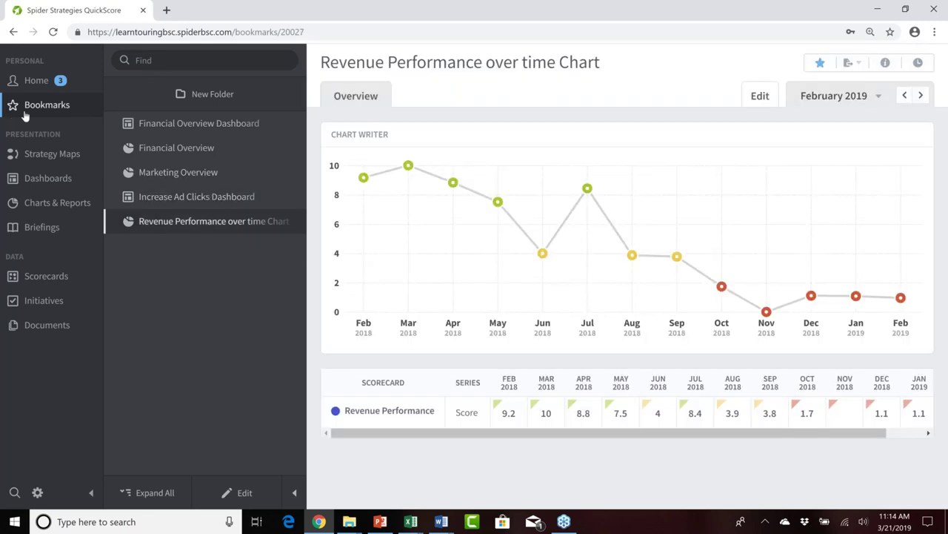
{"action": "left_click", "coordinate": [32, 85]}
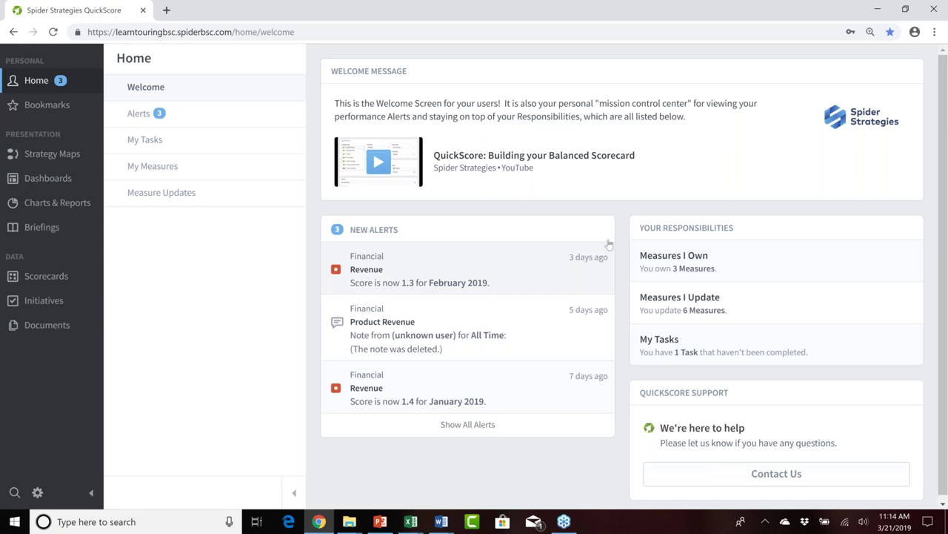
- From the updated measures, open the Product Revenue scorecard and read its first attached note
{"action": "left_click", "coordinate": [662, 302]}
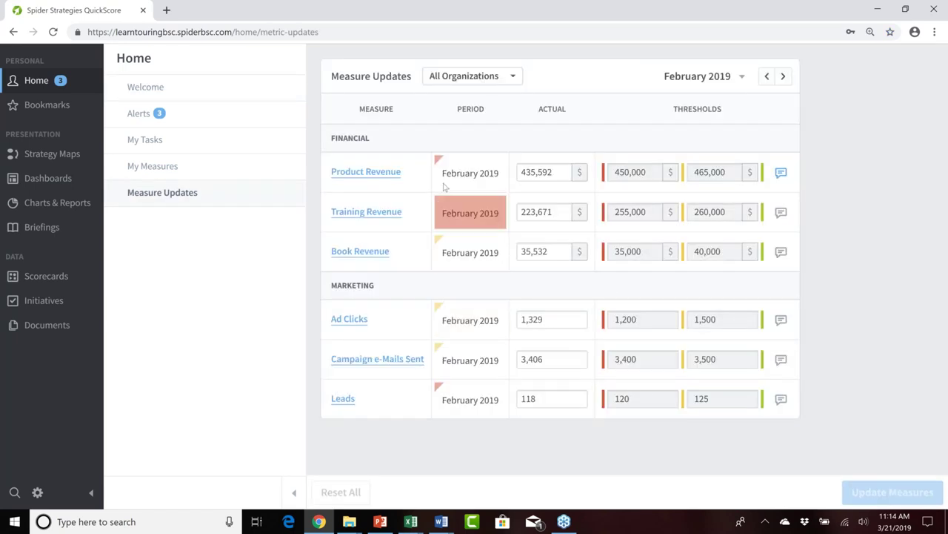
{"action": "left_click", "coordinate": [368, 173]}
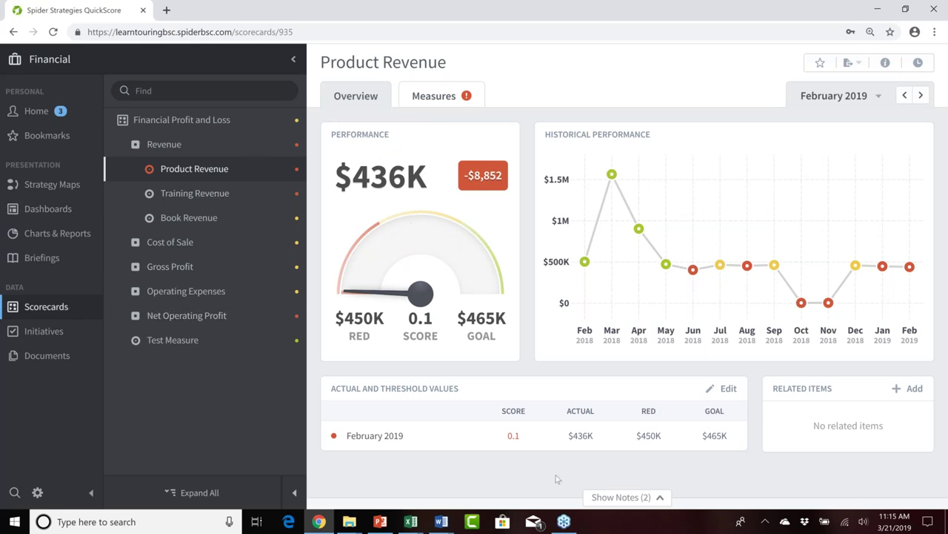
{"action": "left_click", "coordinate": [623, 497]}
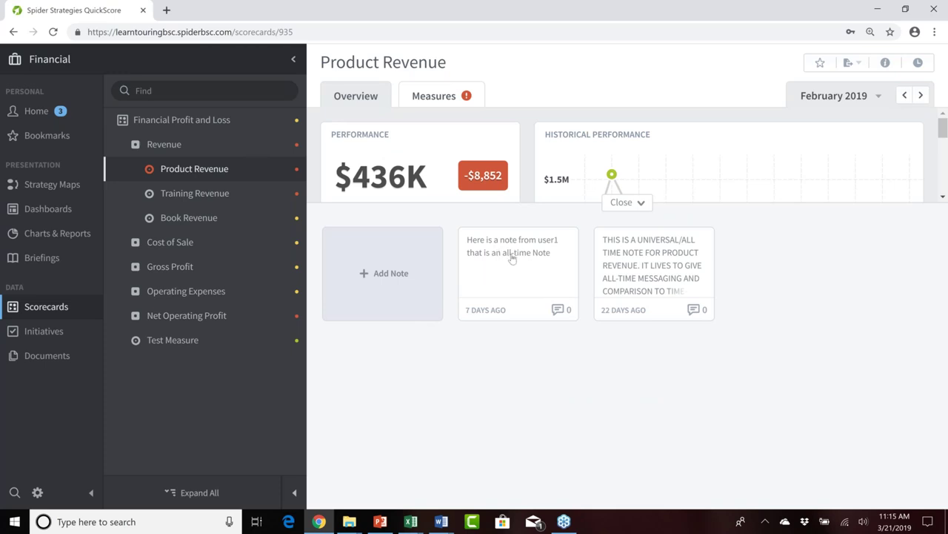
{"action": "left_click", "coordinate": [511, 257]}
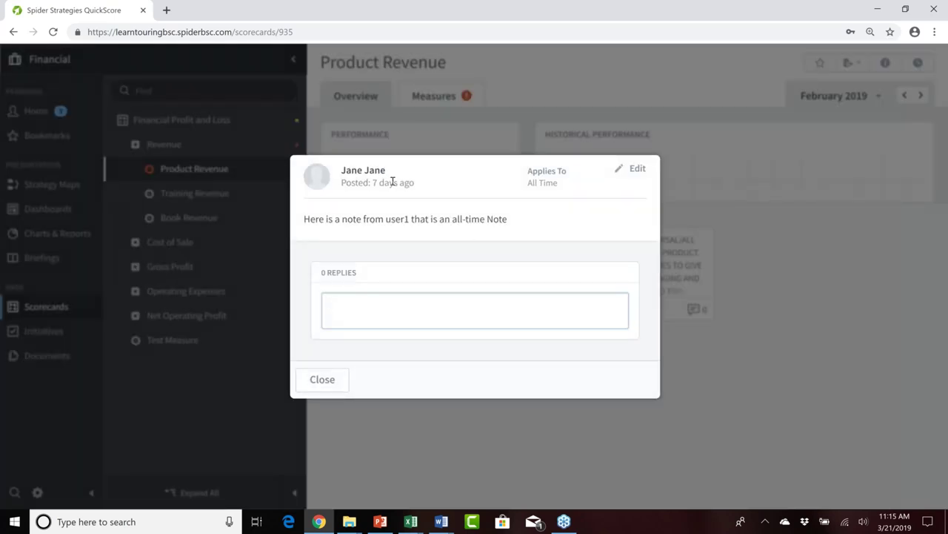
- Highlight the note author, close the note, and collapse the notes panel to reveal the chart
{"action": "left_click_drag", "start_coordinate": [391, 173], "coordinate": [342, 173]}
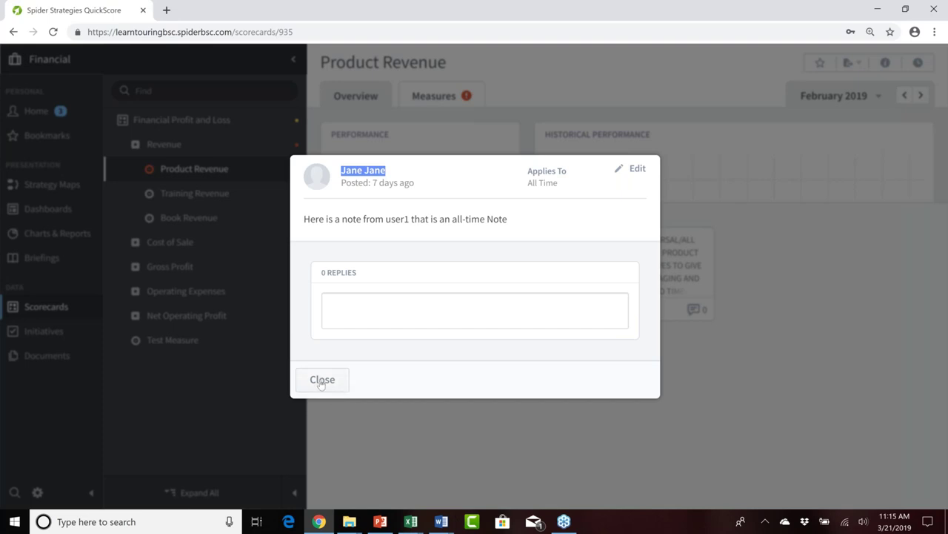
{"action": "left_click", "coordinate": [322, 380]}
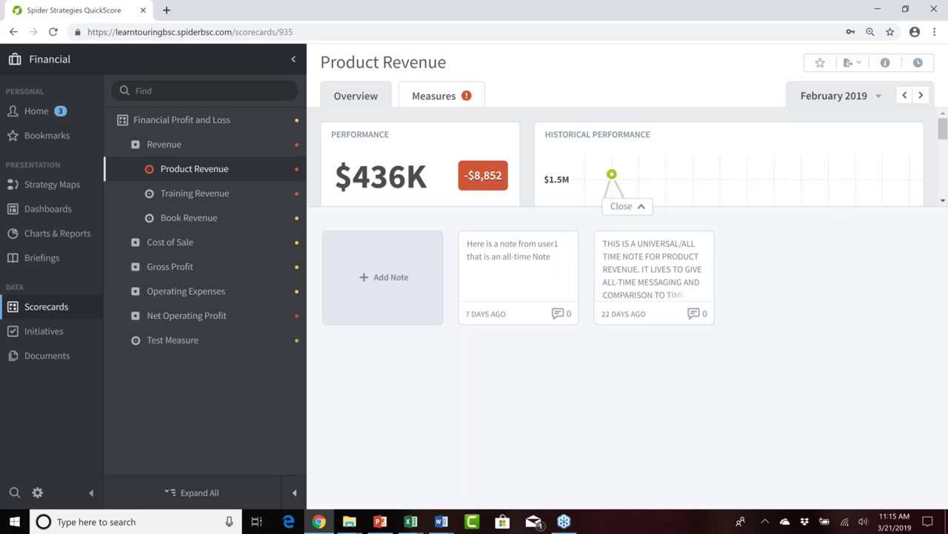
{"action": "left_click", "coordinate": [627, 206]}
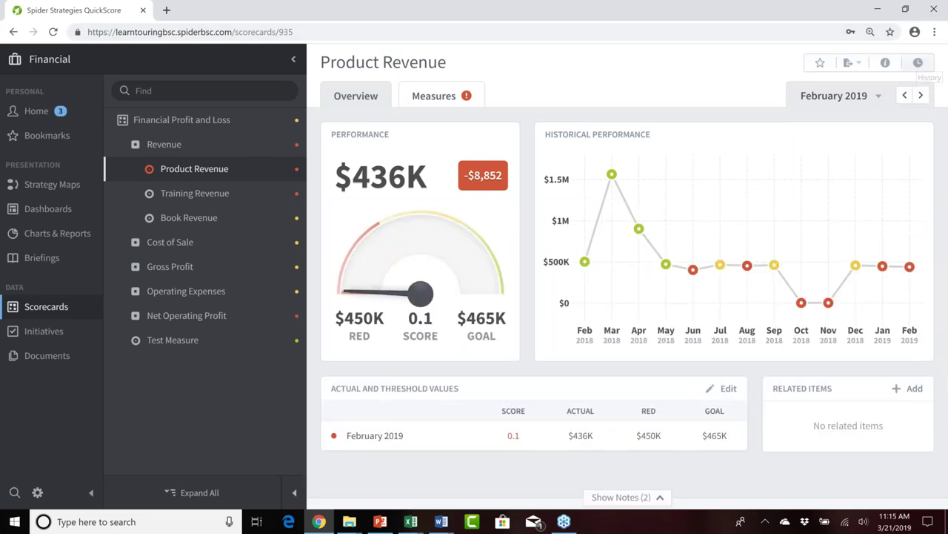
{"action": "left_click", "coordinate": [918, 63]}
{"action": "left_click", "coordinate": [511, 233]}
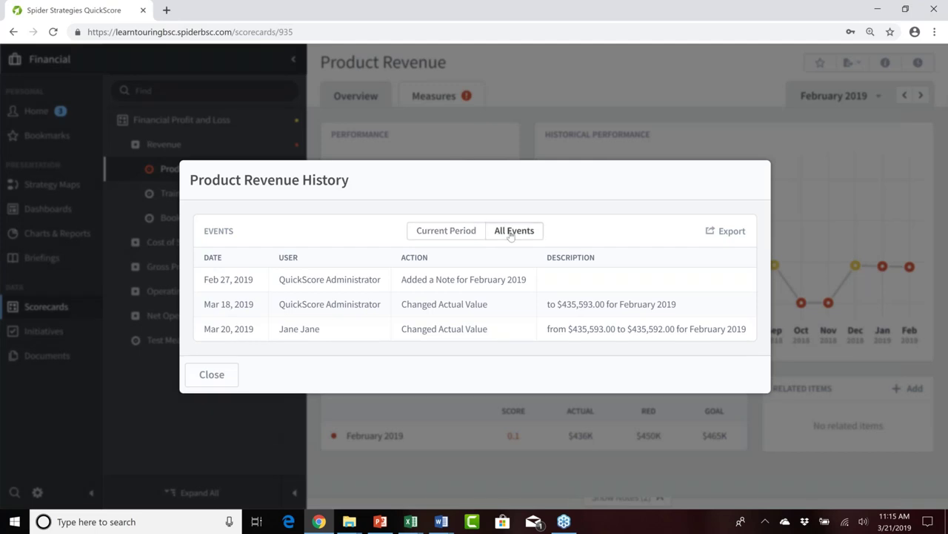
{"action": "scroll", "coordinate": [459, 248], "scroll_direction": "down", "scroll_amount": 10}
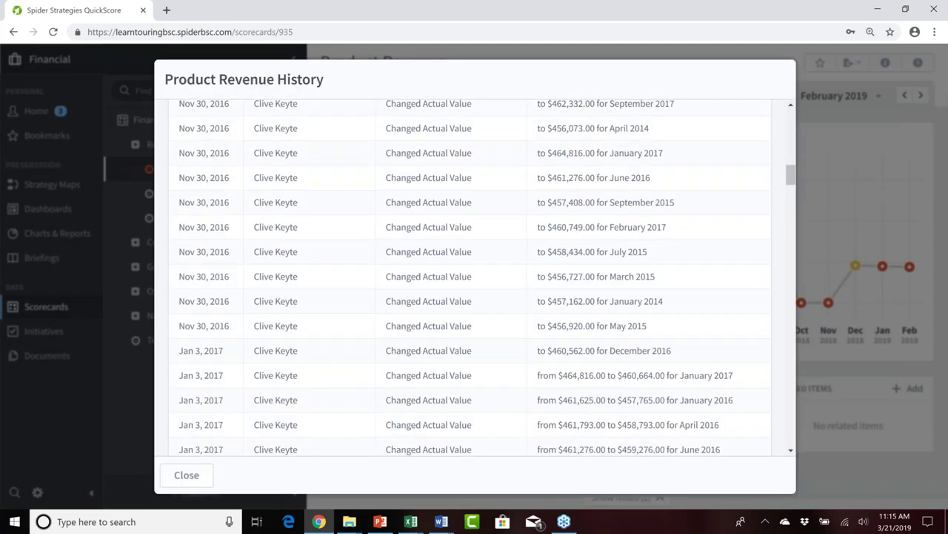
{"action": "scroll", "coordinate": [460, 275], "scroll_direction": "down", "scroll_amount": 10}
{"action": "scroll", "coordinate": [474, 274], "scroll_direction": "down", "scroll_amount": 5}
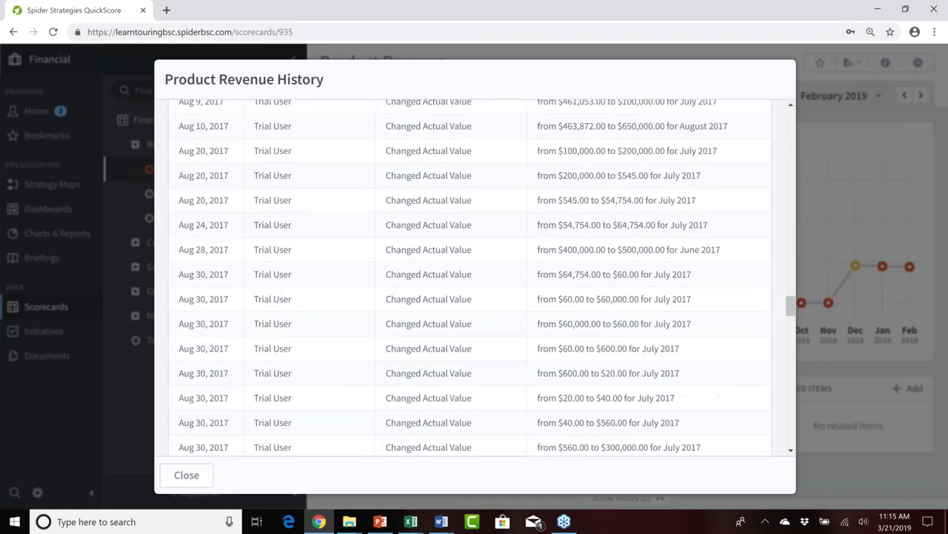
{"action": "scroll", "coordinate": [282, 227], "scroll_direction": "down", "scroll_amount": 15}
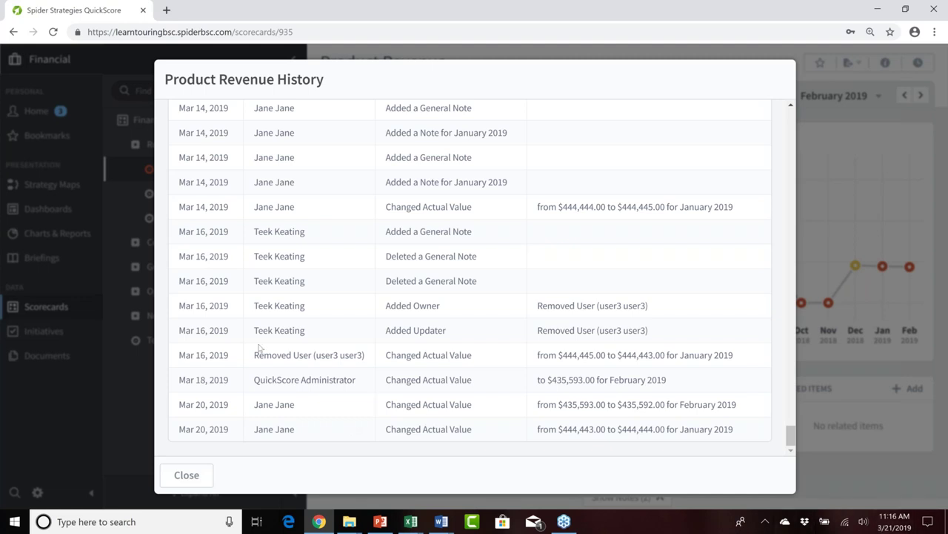
{"action": "scroll", "coordinate": [291, 405], "scroll_direction": "up", "scroll_amount": 3}
{"action": "scroll", "coordinate": [277, 312], "scroll_direction": "up", "scroll_amount": 3}
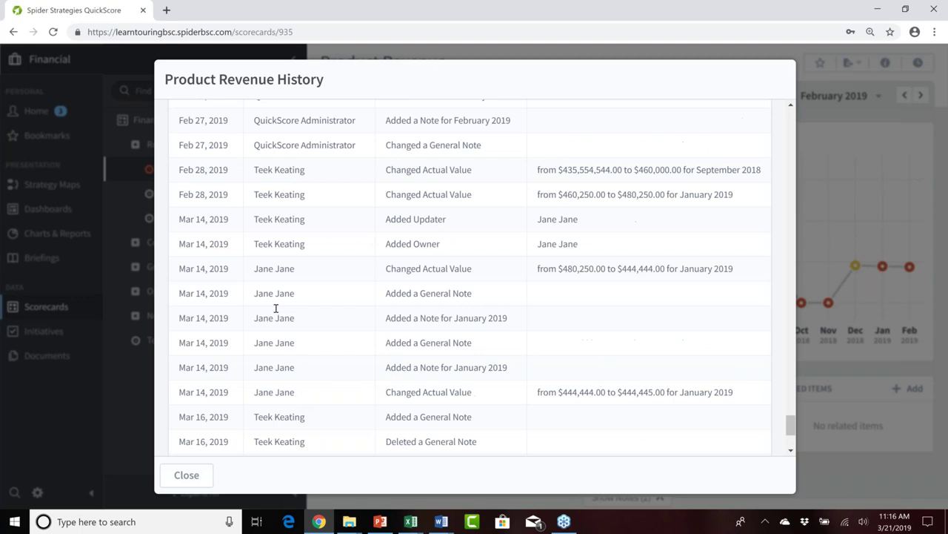
{"action": "scroll", "coordinate": [284, 334], "scroll_direction": "down", "scroll_amount": 3}
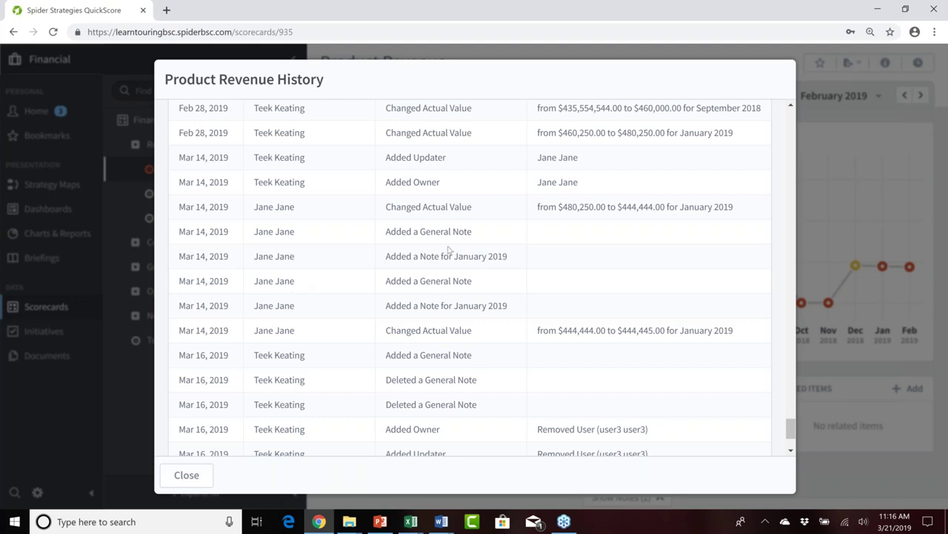
{"action": "left_click", "coordinate": [188, 475]}
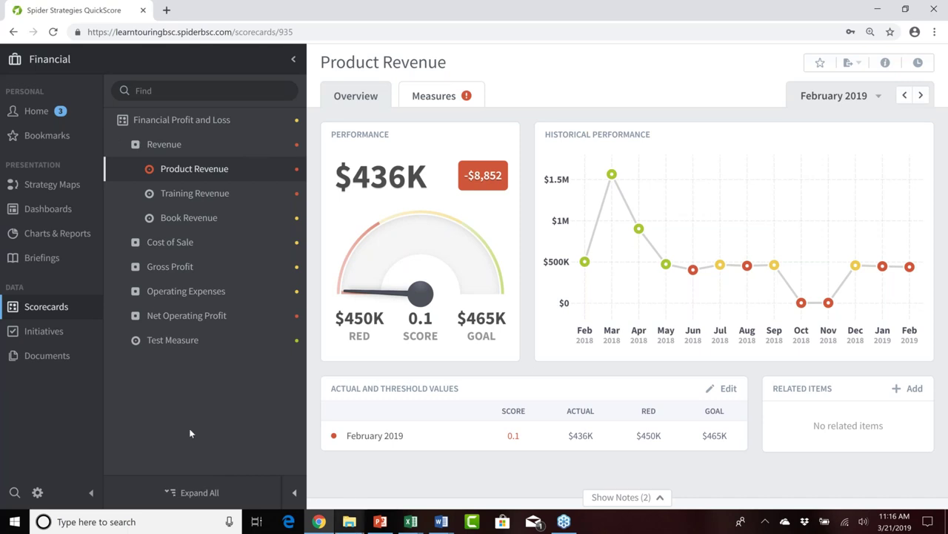
{"action": "left_click", "coordinate": [37, 493]}
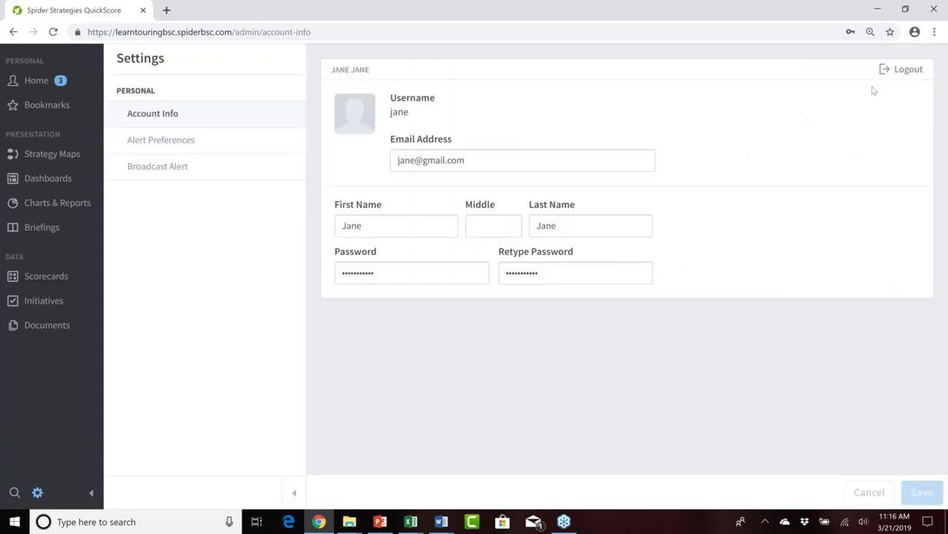
- Sign out and log back in with the administrator's username and password
{"action": "left_click", "coordinate": [899, 71]}
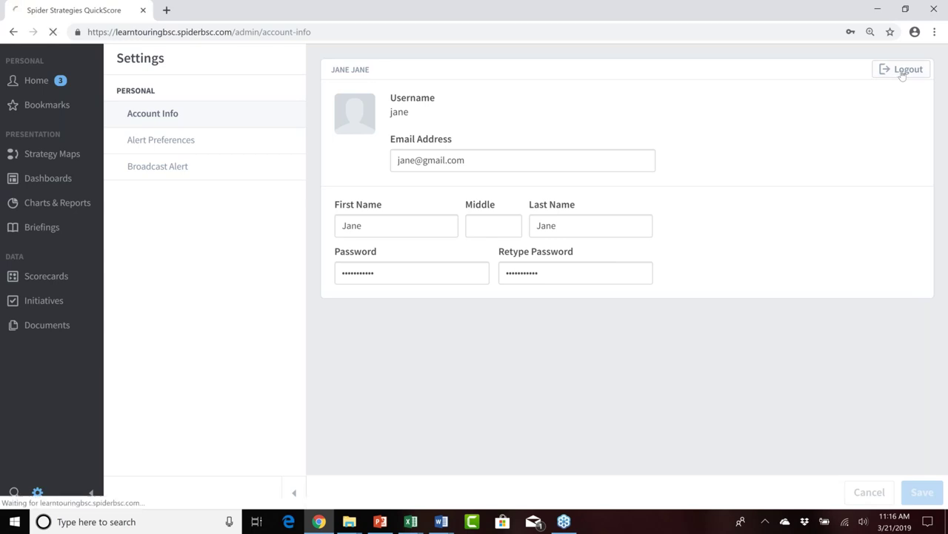
{"action": "double_click", "coordinate": [451, 248]}
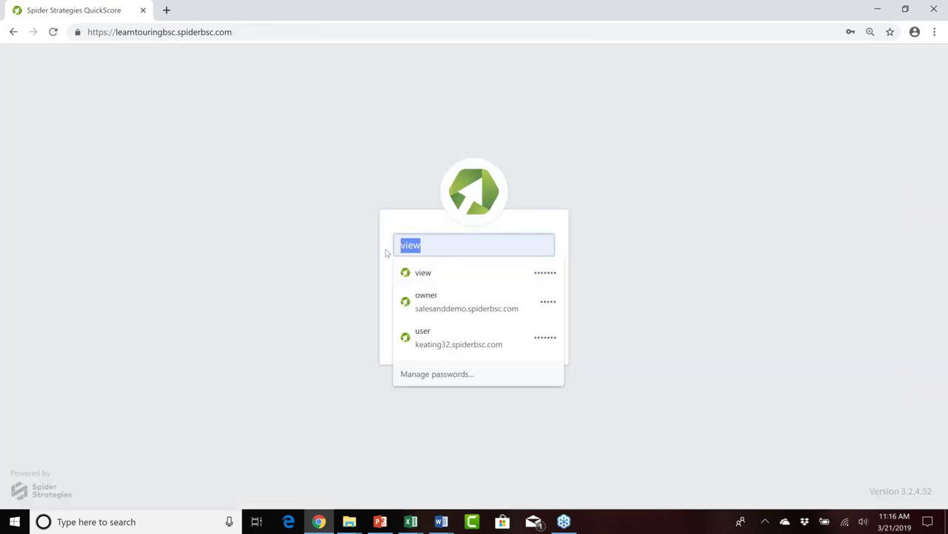
{"action": "type", "text": "Teek"}
{"action": "key", "text": "Tab"}
{"action": "type", "text": "••••••••"}
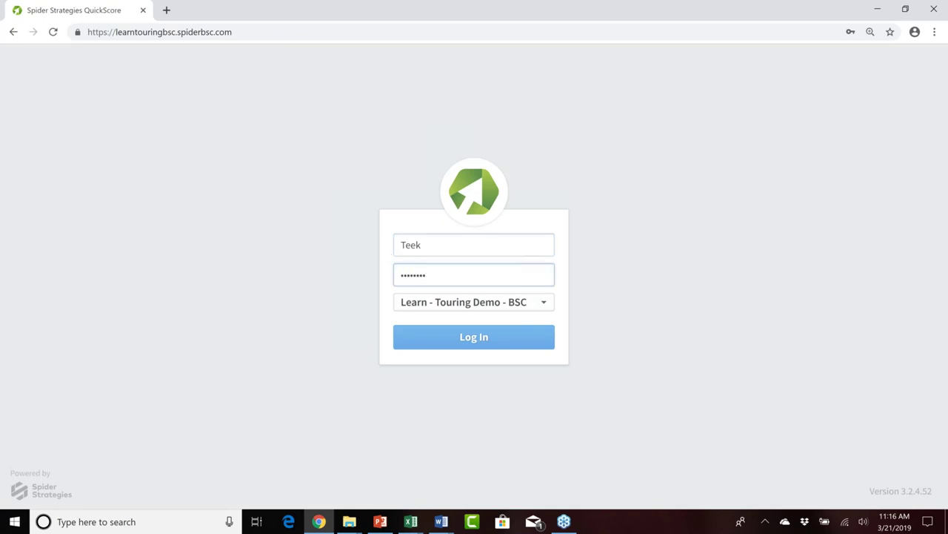
{"action": "left_click", "coordinate": [467, 335]}
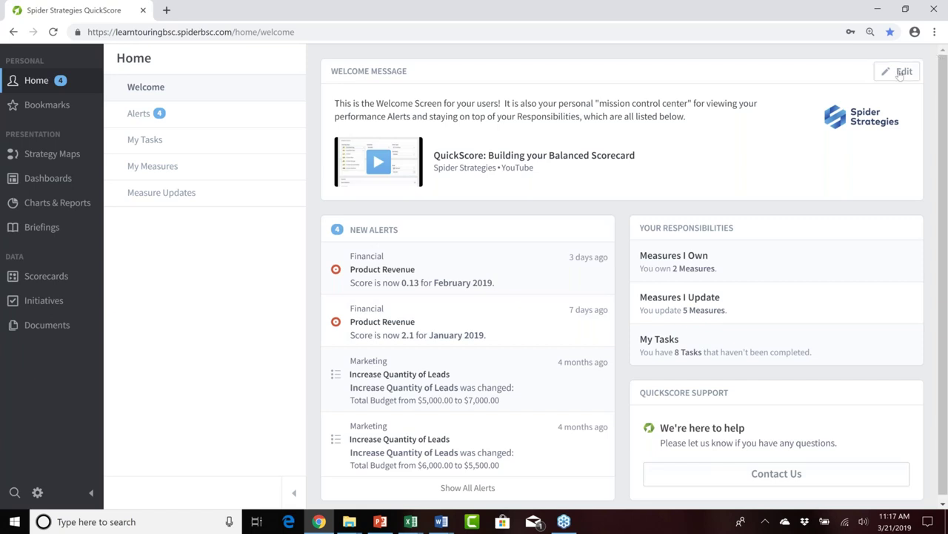
- Open Settings > Users and bring up the renamed account's details
{"action": "left_click", "coordinate": [36, 493]}
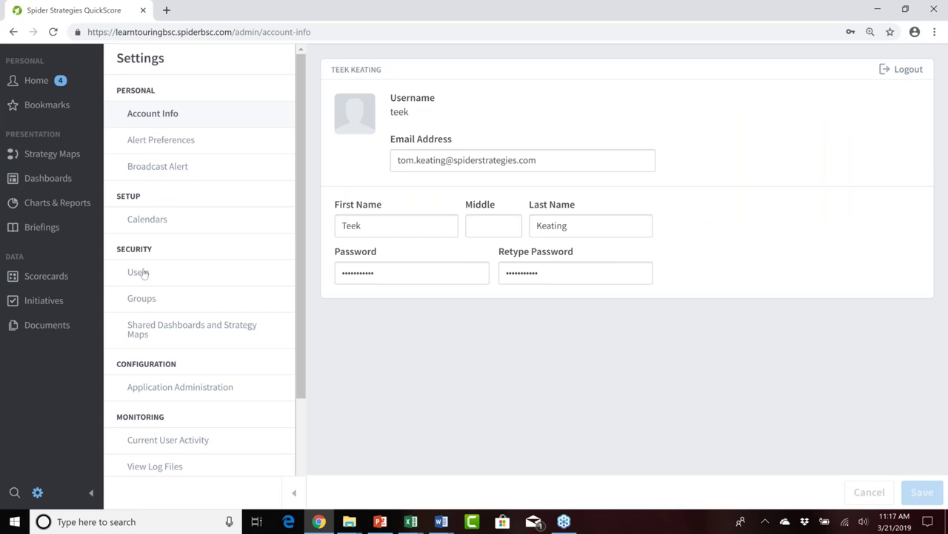
{"action": "left_click", "coordinate": [138, 272]}
{"action": "scroll", "coordinate": [362, 266], "scroll_direction": "down", "scroll_amount": 3}
{"action": "scroll", "coordinate": [363, 263], "scroll_direction": "up", "scroll_amount": 2}
{"action": "scroll", "coordinate": [359, 222], "scroll_direction": "down", "scroll_amount": 3}
{"action": "scroll", "coordinate": [360, 203], "scroll_direction": "up", "scroll_amount": 3}
{"action": "left_click", "coordinate": [361, 190]}
{"action": "scroll", "coordinate": [711, 126], "scroll_direction": "up", "scroll_amount": 2}
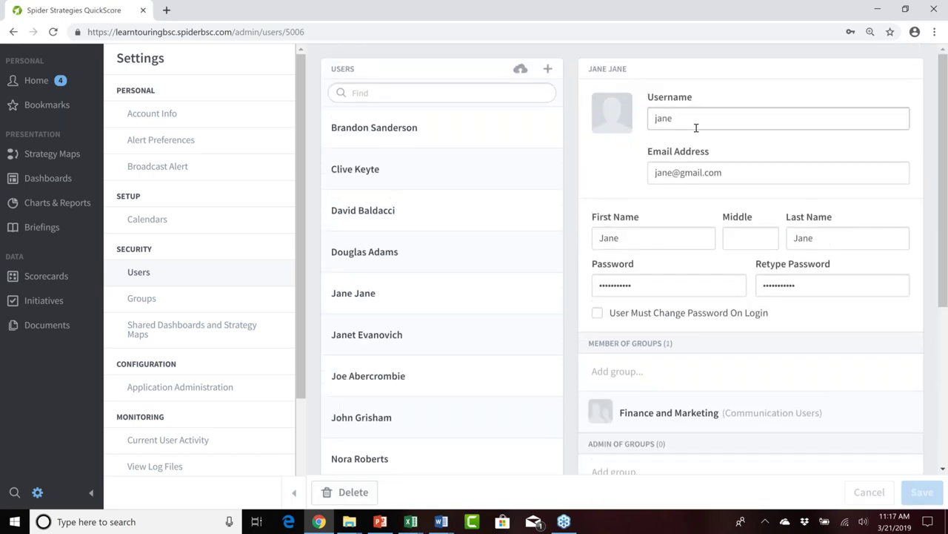
- Change the username and e-mail address back to the original user's name
{"action": "left_click_drag", "start_coordinate": [686, 119], "coordinate": [648, 118]}
{"action": "type", "text": "Bob"}
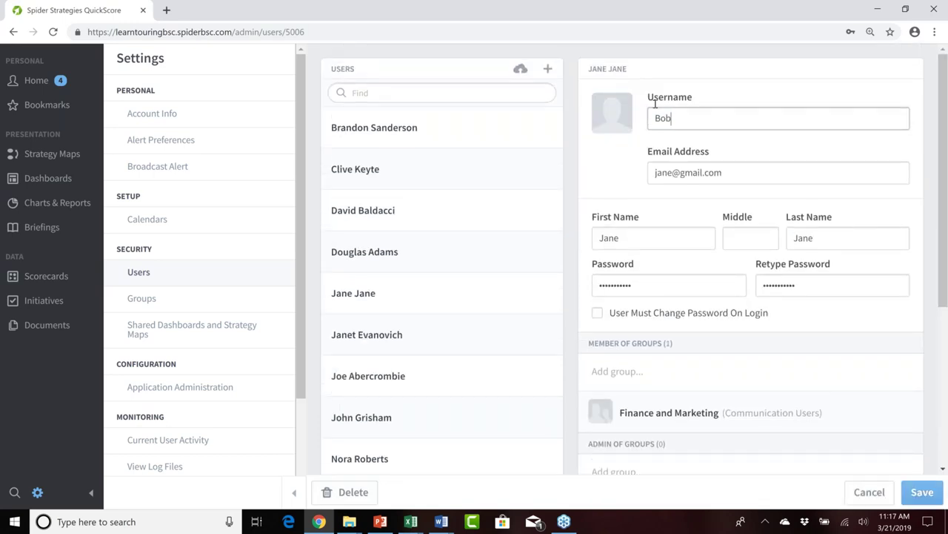
{"action": "scroll", "coordinate": [652, 97], "scroll_direction": "down", "scroll_amount": 2}
{"action": "scroll", "coordinate": [660, 95], "scroll_direction": "up", "scroll_amount": 3}
{"action": "left_click_drag", "start_coordinate": [674, 174], "coordinate": [650, 176]}
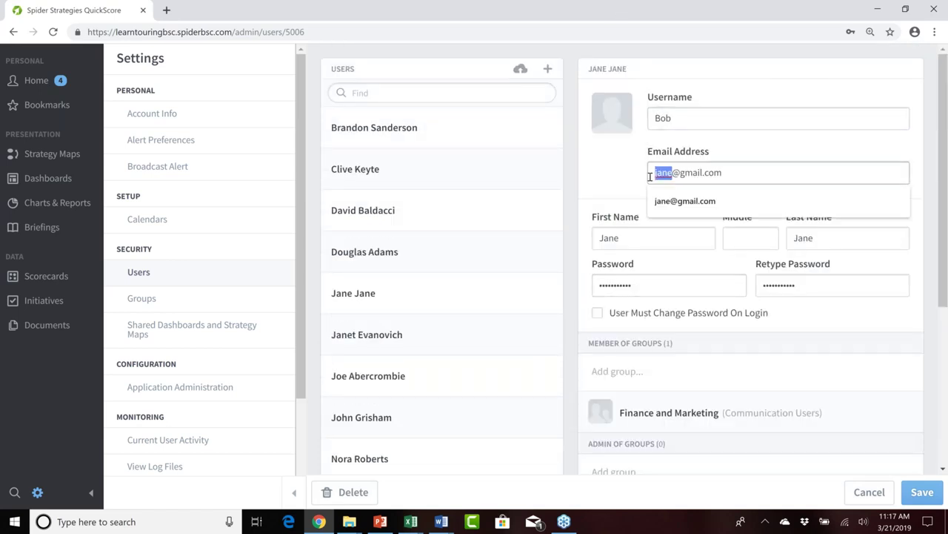
{"action": "type", "text": "Bob"}
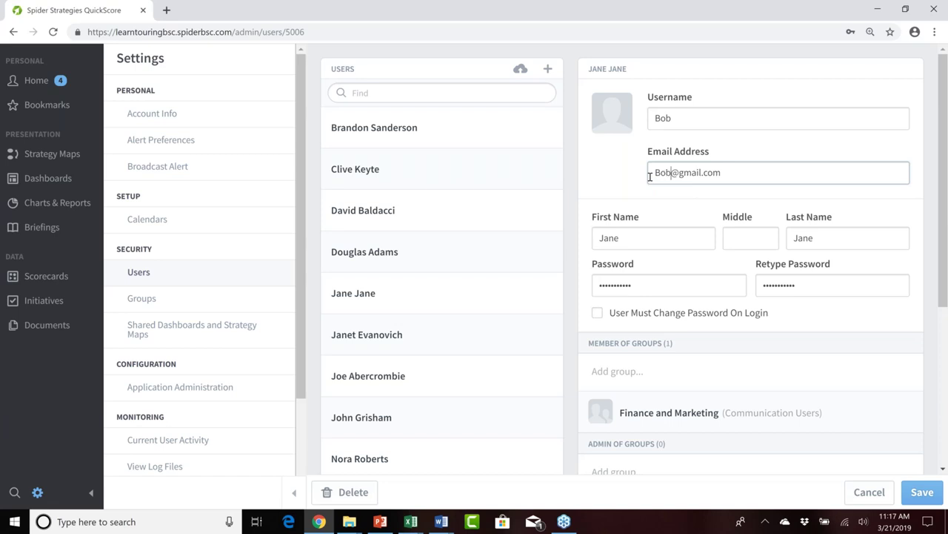
{"action": "left_click_drag", "start_coordinate": [671, 118], "coordinate": [635, 126]}
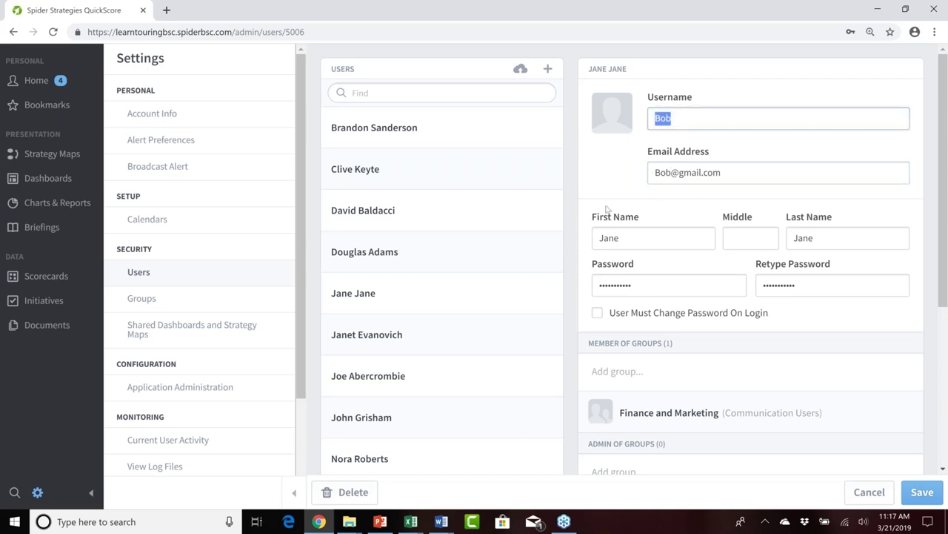
- Restore the original first and last names, set the matching password twice, and save the account
{"action": "left_click", "coordinate": [596, 241]}
{"action": "double_click", "coordinate": [597, 241]}
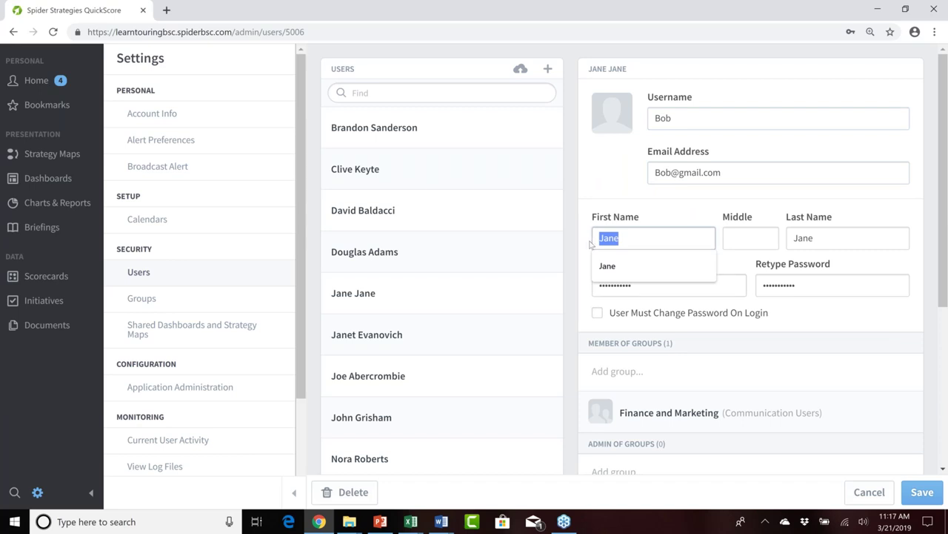
{"action": "type", "text": "Bob"}
{"action": "double_click", "coordinate": [787, 237]}
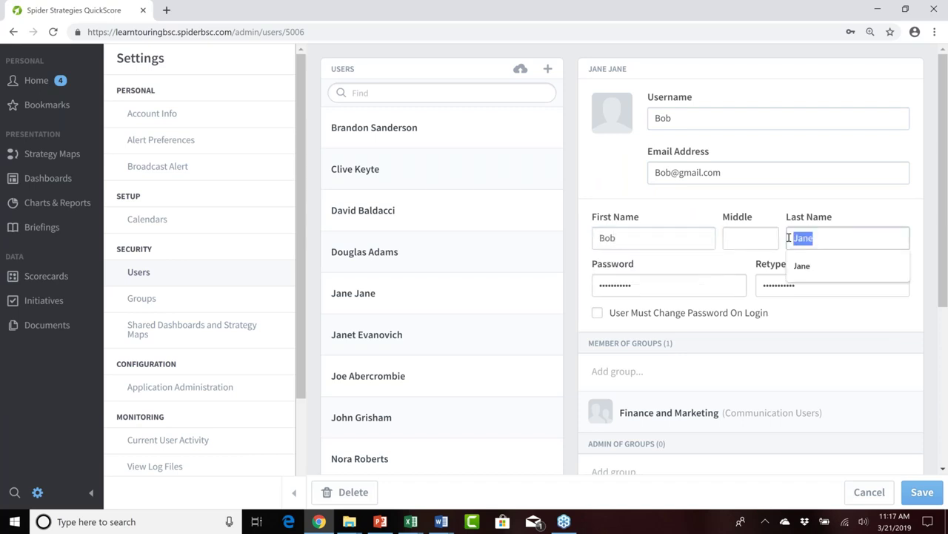
{"action": "type", "text": "Bob"}
{"action": "double_click", "coordinate": [638, 283]}
{"action": "left_click", "coordinate": [808, 288]}
{"action": "left_click_drag", "start_coordinate": [809, 288], "coordinate": [759, 290]}
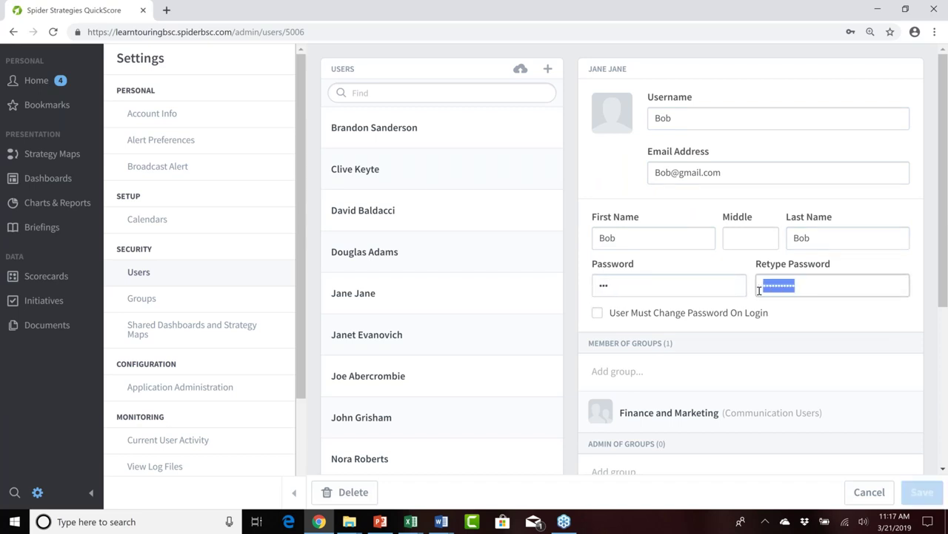
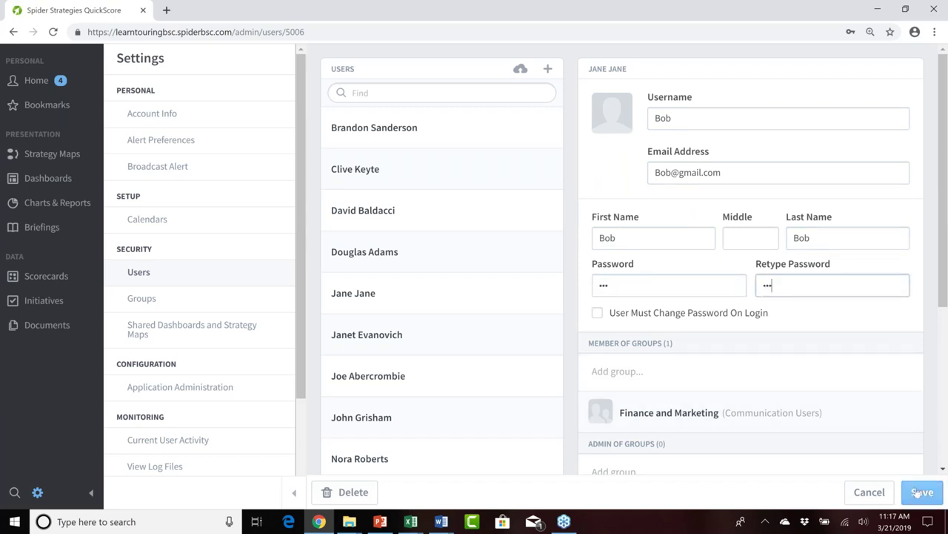
{"action": "left_click", "coordinate": [921, 492]}
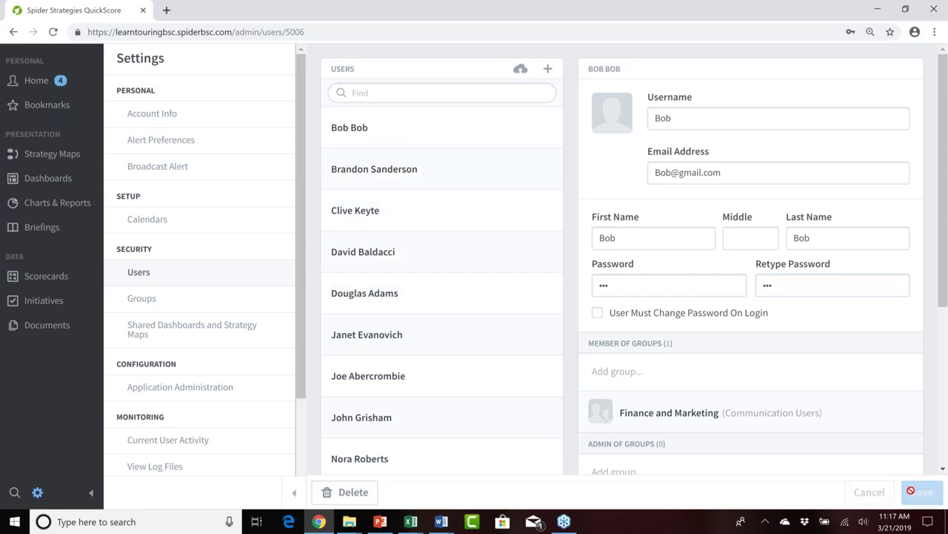
- In PowerPoint, present slide 14, TODAY'S AGENDA, as a full-screen slide show
{"action": "left_click", "coordinate": [380, 521]}
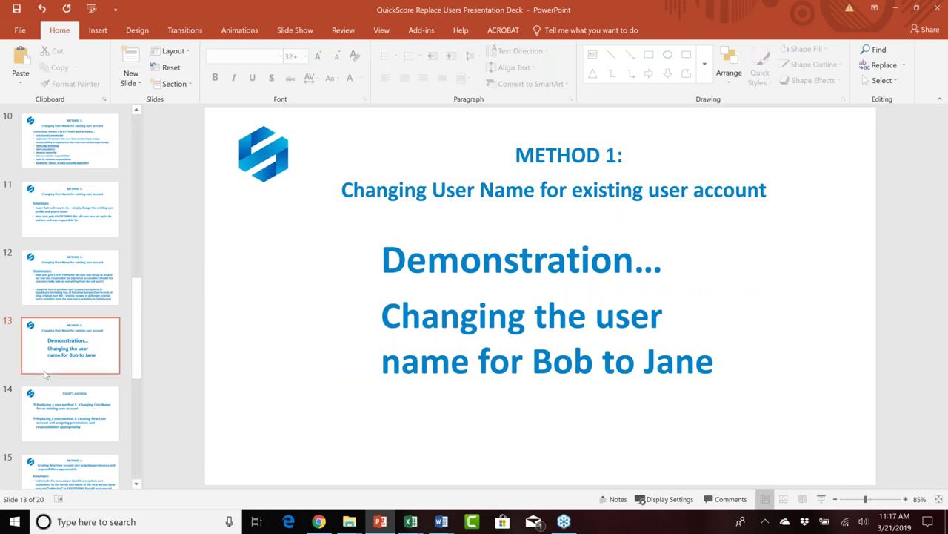
{"action": "left_click", "coordinate": [40, 413]}
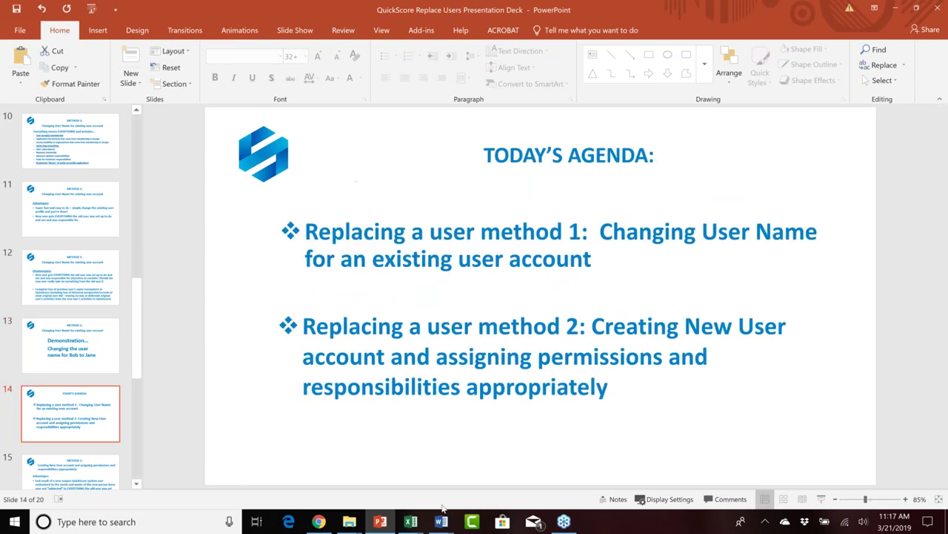
{"action": "left_click", "coordinate": [821, 500]}
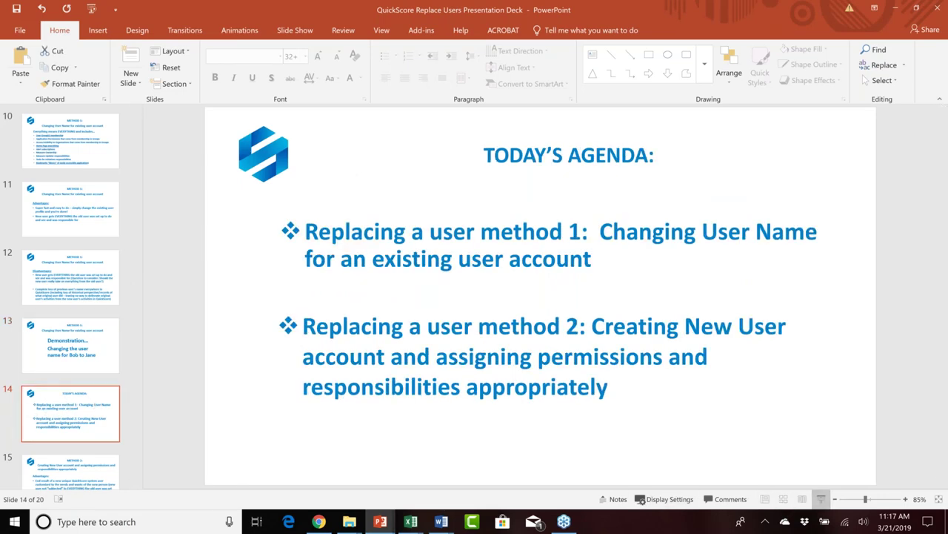
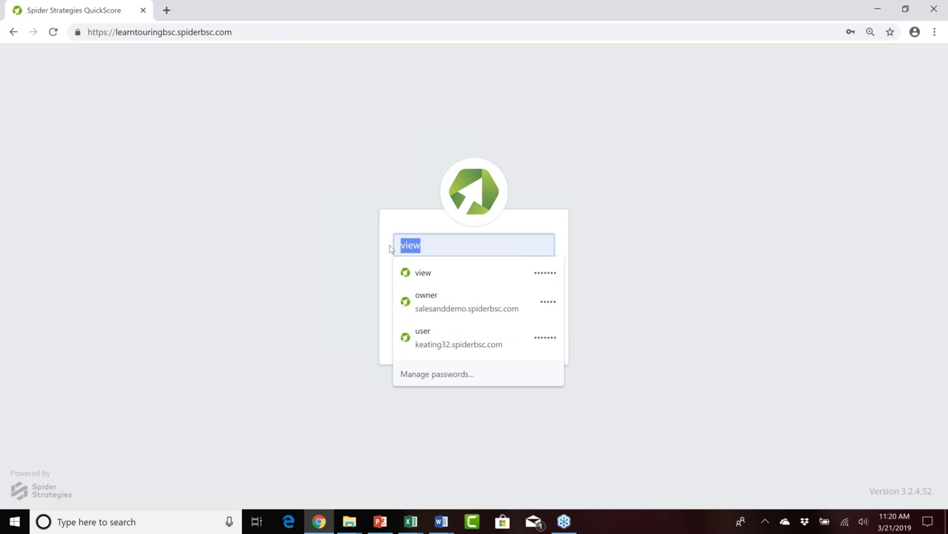
- Enter the other user's password and log in to the Learn - Touring Demo - BSC site
{"action": "key", "text": "Tab"}
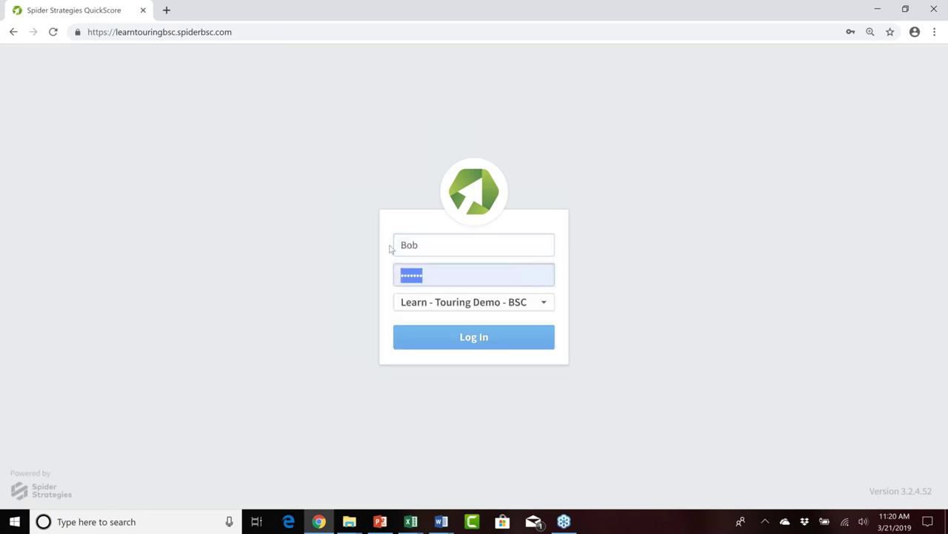
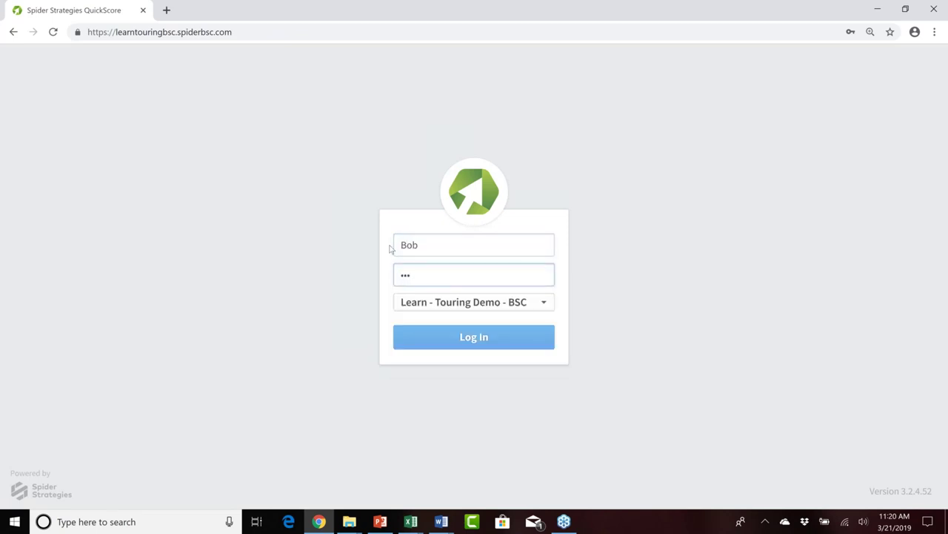
{"action": "key", "text": "Return"}
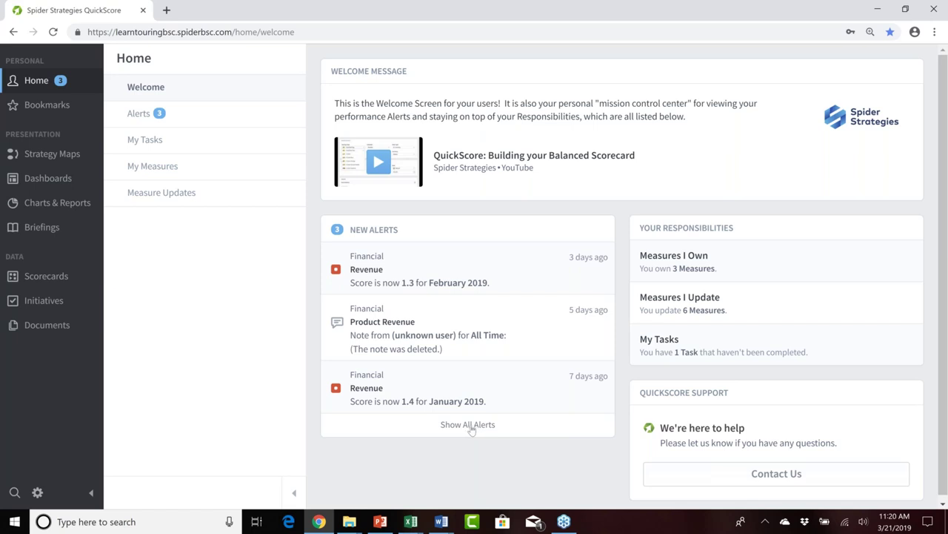
{"action": "left_click", "coordinate": [469, 426]}
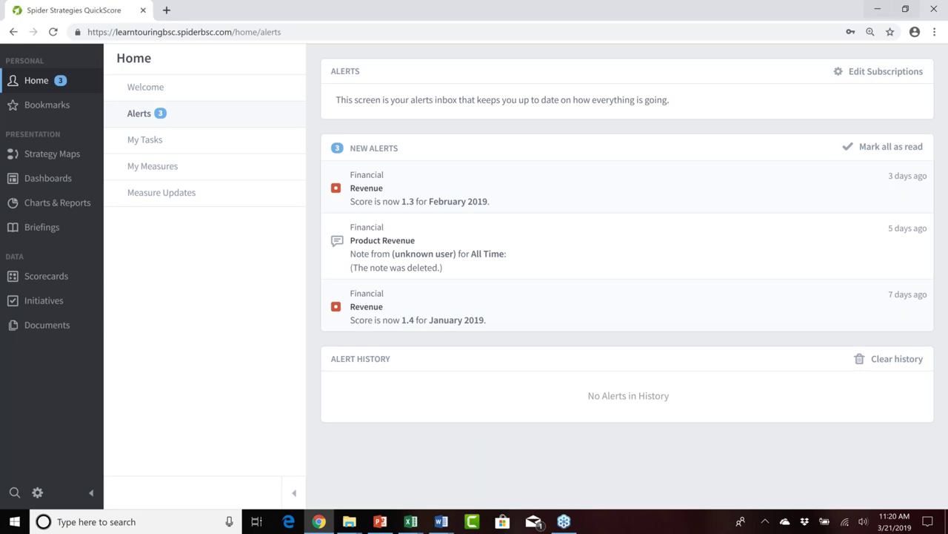
{"action": "left_click", "coordinate": [880, 73]}
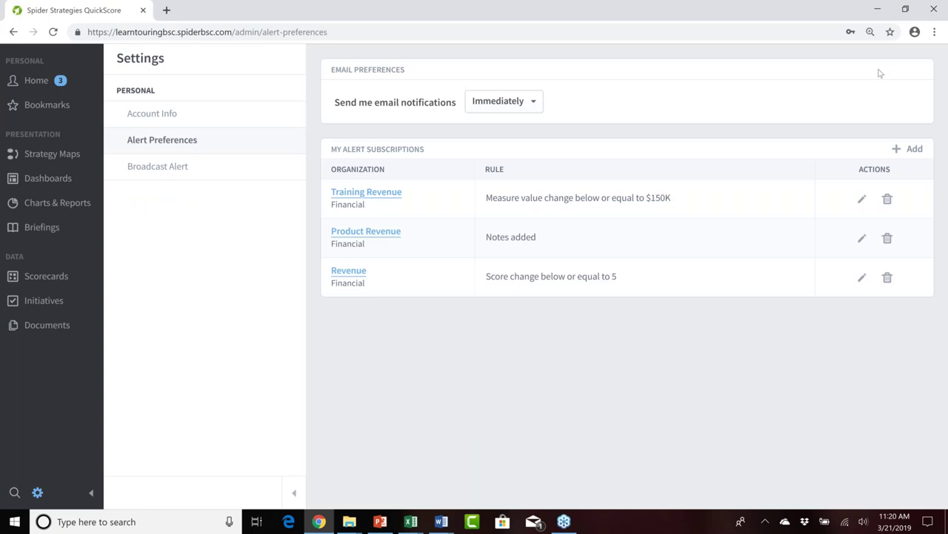
{"action": "left_click", "coordinate": [37, 81]}
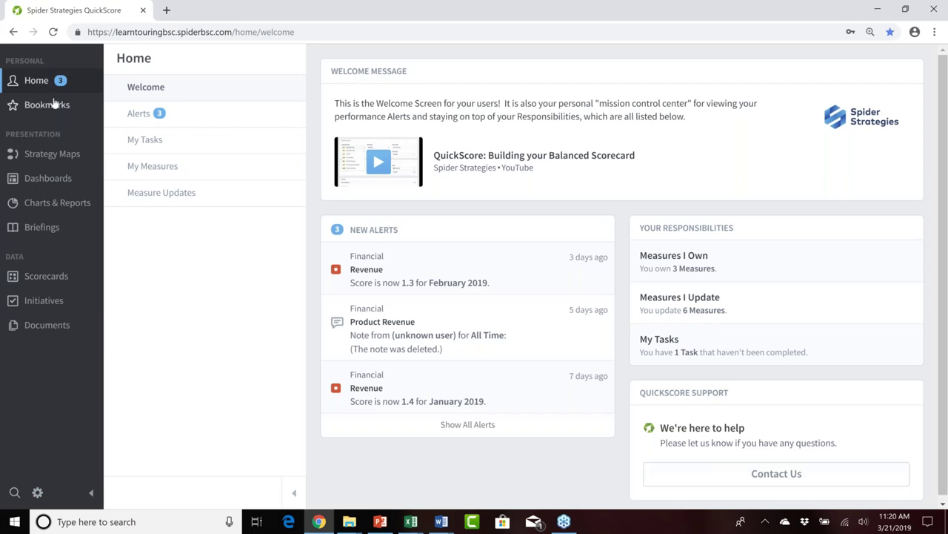
{"action": "left_click", "coordinate": [58, 109]}
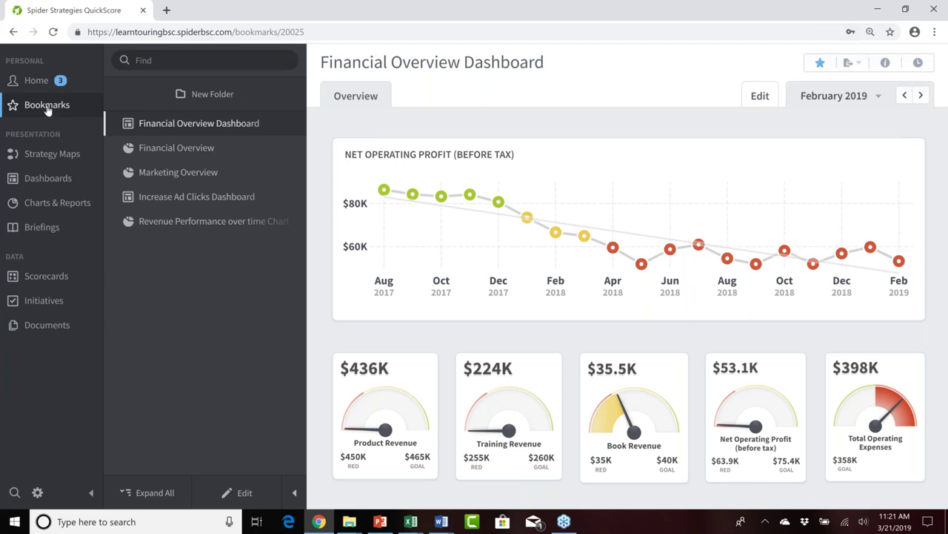
{"action": "left_click", "coordinate": [37, 82]}
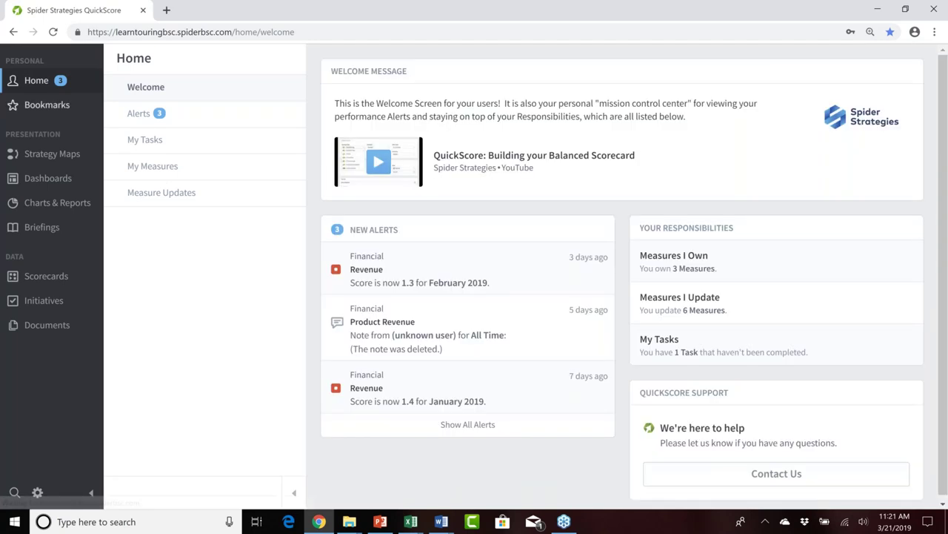
- Log out, then sign in again with the administrator's username and password
{"action": "left_click", "coordinate": [37, 493]}
{"action": "left_click", "coordinate": [909, 70]}
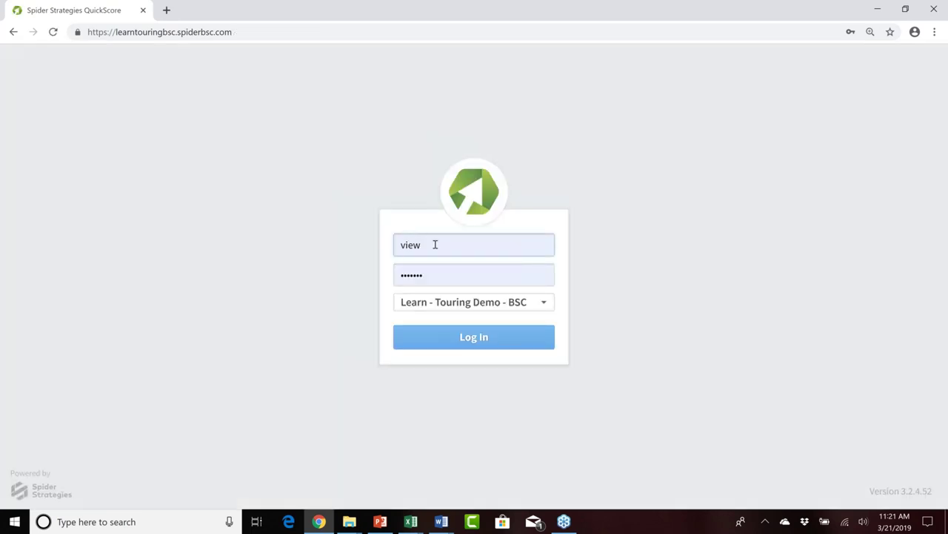
{"action": "double_click", "coordinate": [435, 245]}
{"action": "type", "text": "Teek"}
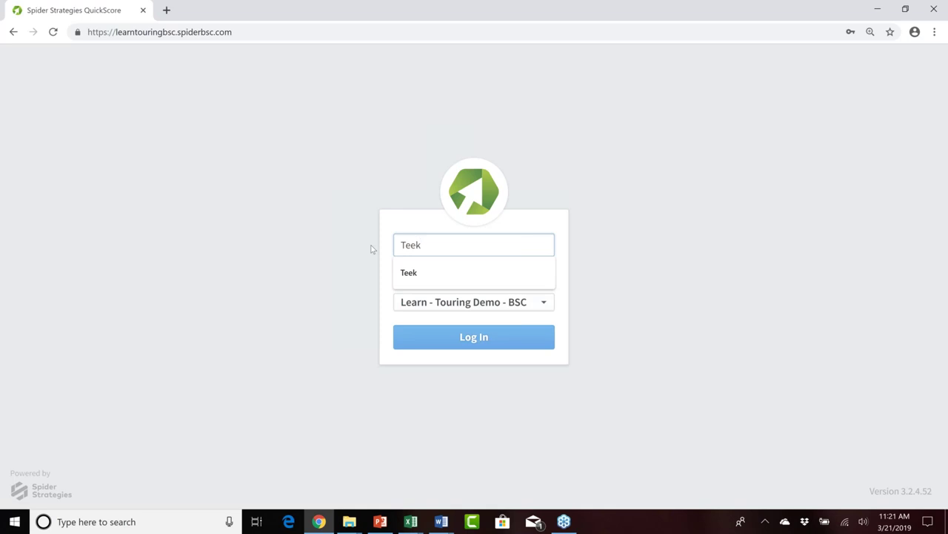
{"action": "key", "text": "Tab"}
{"action": "key", "text": "BackSpace"}
{"action": "key", "text": "Return"}
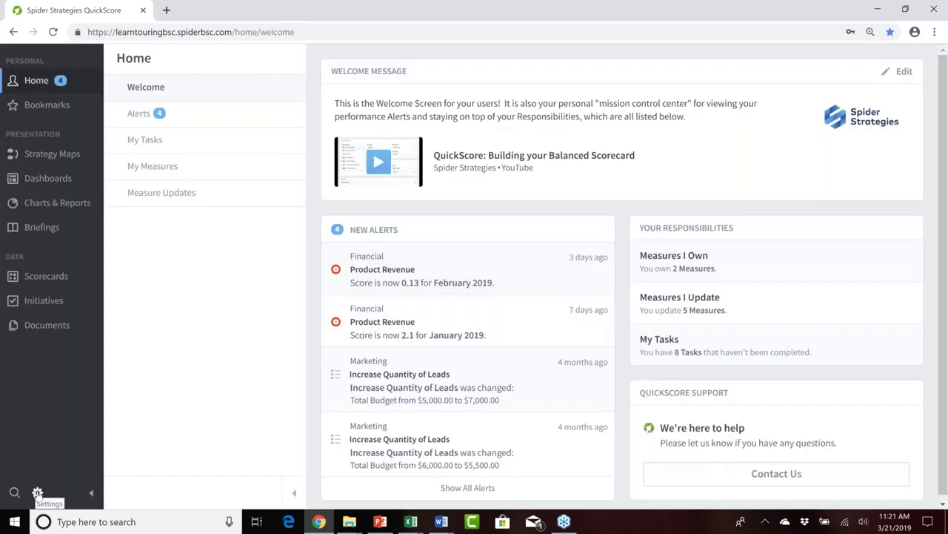
- Go to the Security > Users list in Settings
{"action": "left_click", "coordinate": [37, 492]}
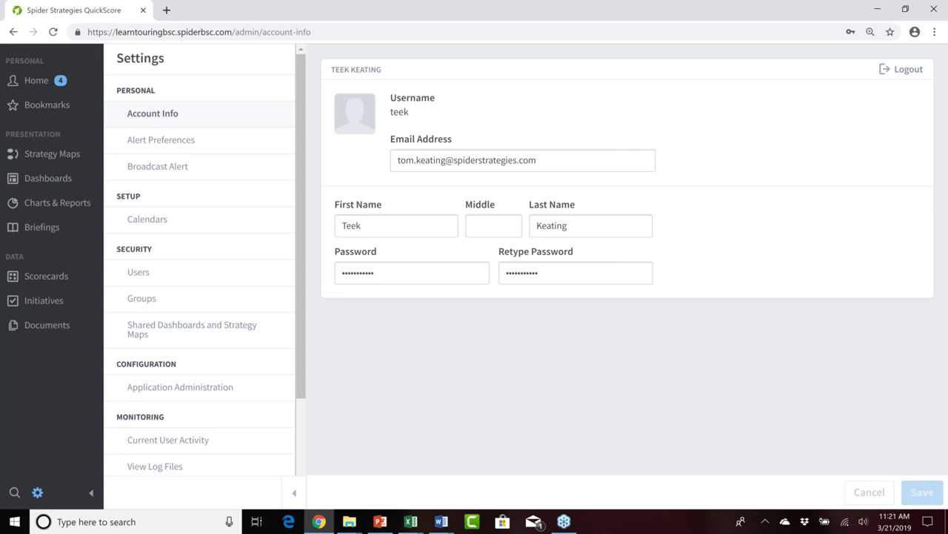
{"action": "left_click", "coordinate": [140, 272]}
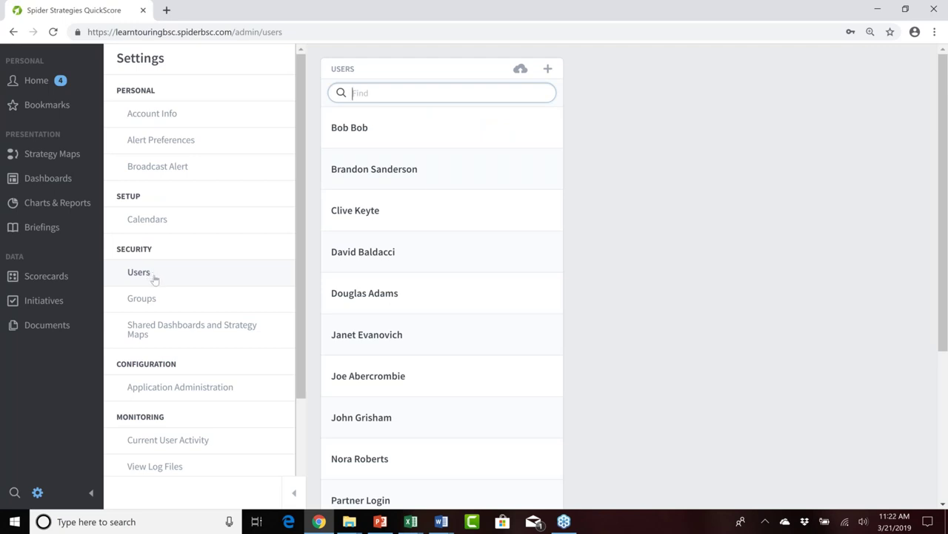
- Add a new user and fill in the username, suggested e-mail, first name and last name
{"action": "left_click", "coordinate": [548, 69]}
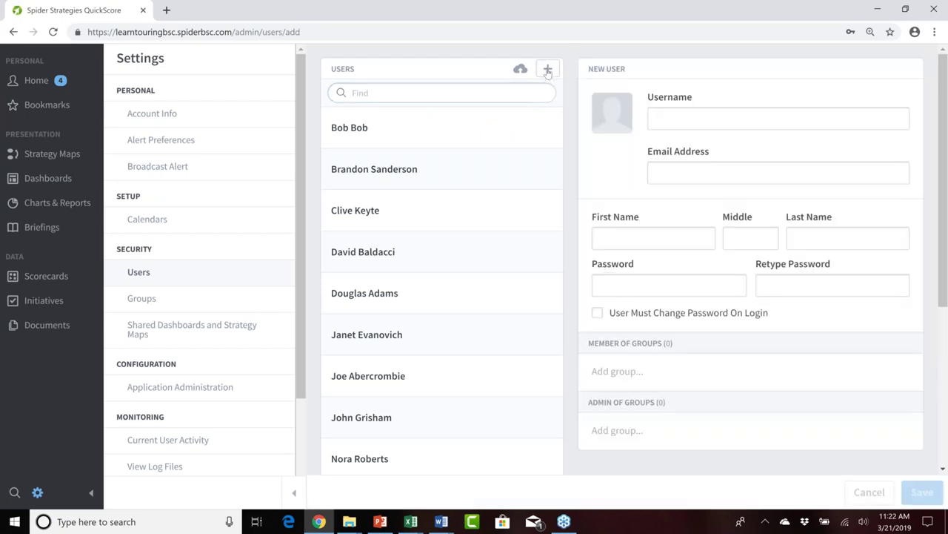
{"action": "type", "text": "Jane"}
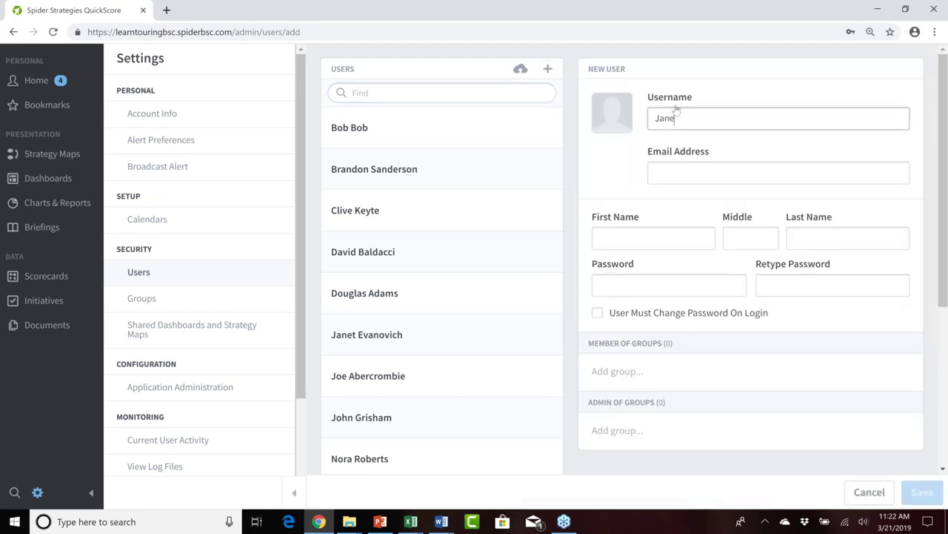
{"action": "left_click_drag", "start_coordinate": [670, 117], "coordinate": [640, 123]}
{"action": "left_click", "coordinate": [660, 173]}
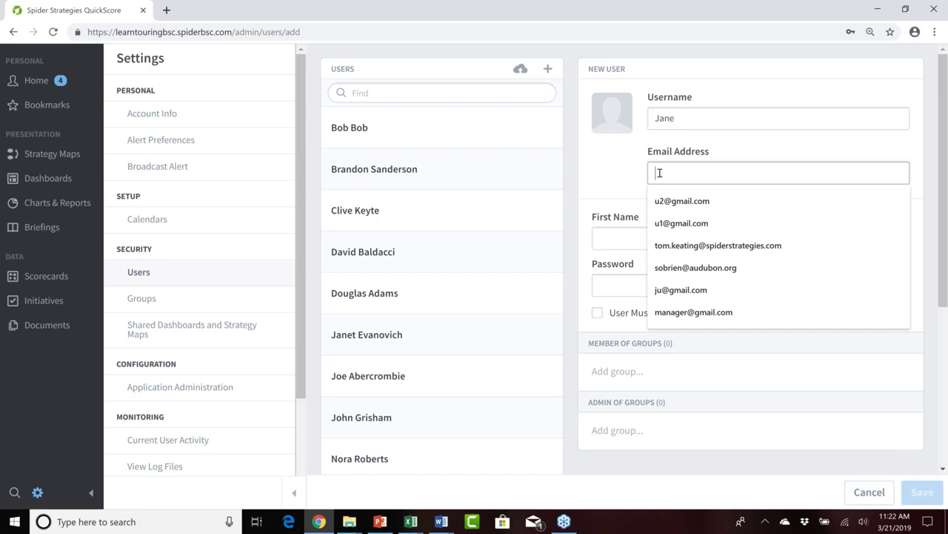
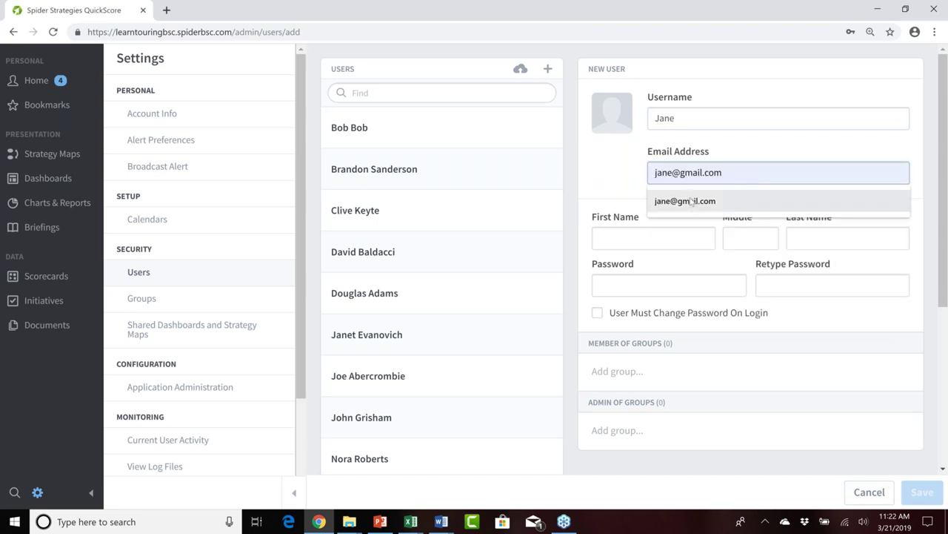
{"action": "left_click", "coordinate": [689, 201]}
{"action": "left_click", "coordinate": [626, 240]}
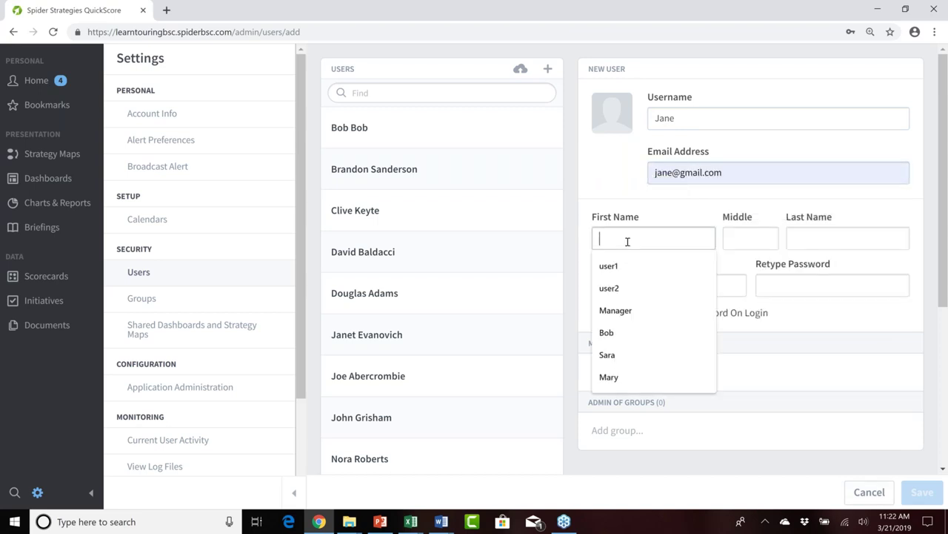
{"action": "type", "text": "Jane"}
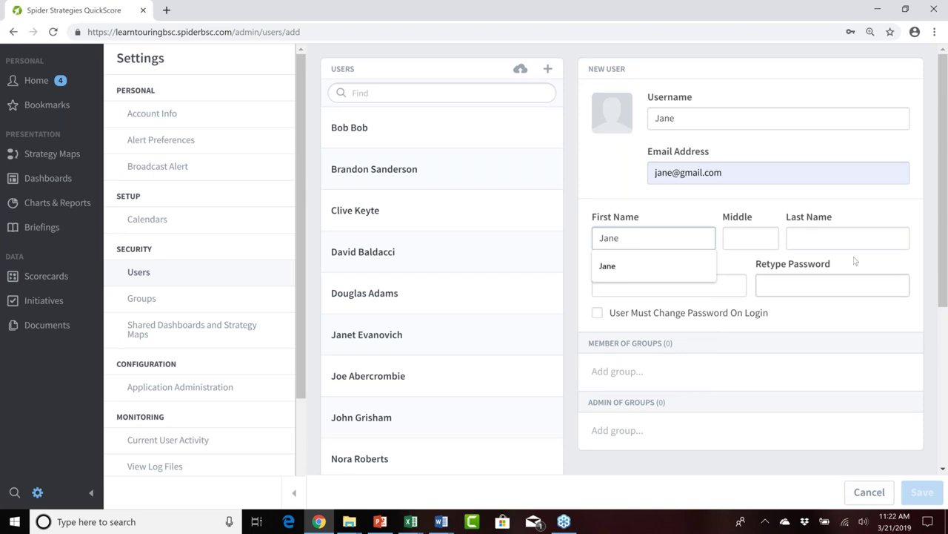
{"action": "left_click", "coordinate": [807, 239]}
{"action": "type", "text": "Jane"}
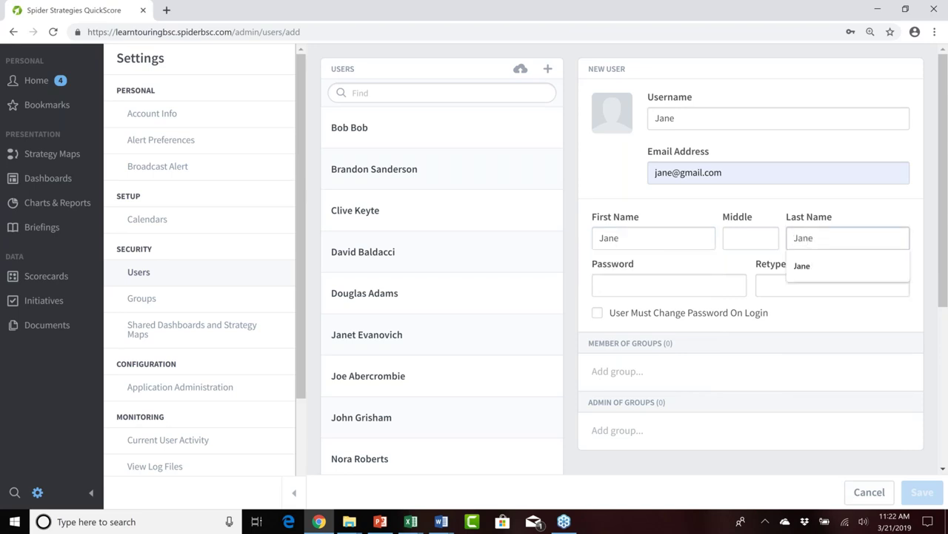
- Set and confirm the password, add the Finance and Marketing group, and save the user
{"action": "left_click", "coordinate": [613, 287]}
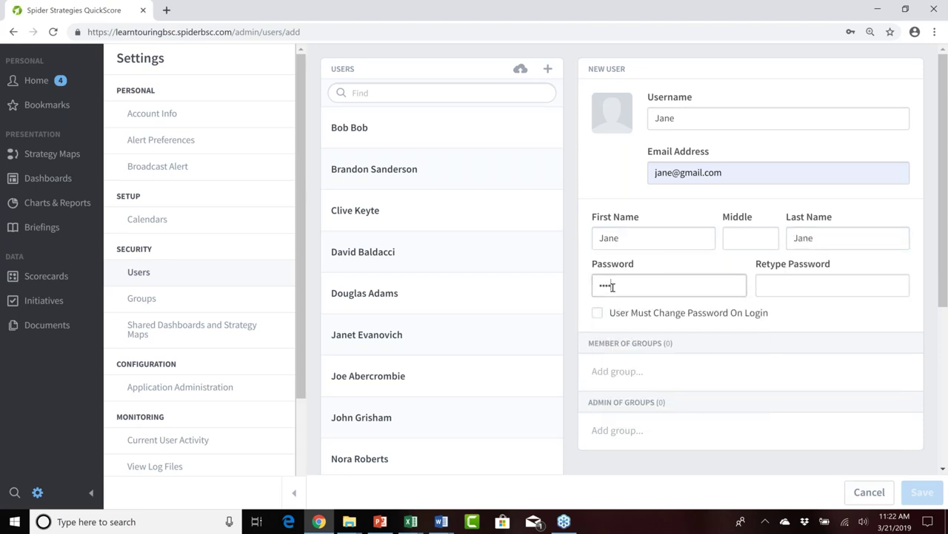
{"action": "left_click", "coordinate": [759, 289]}
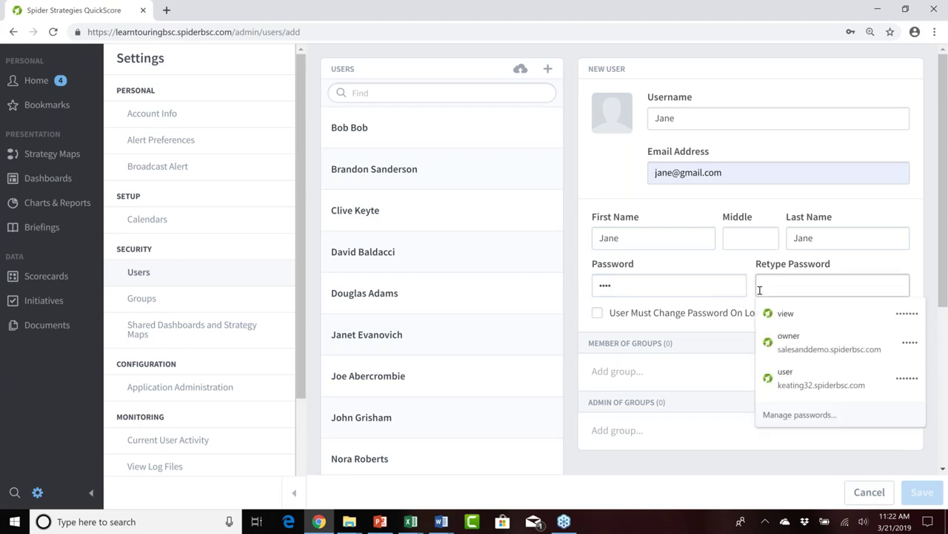
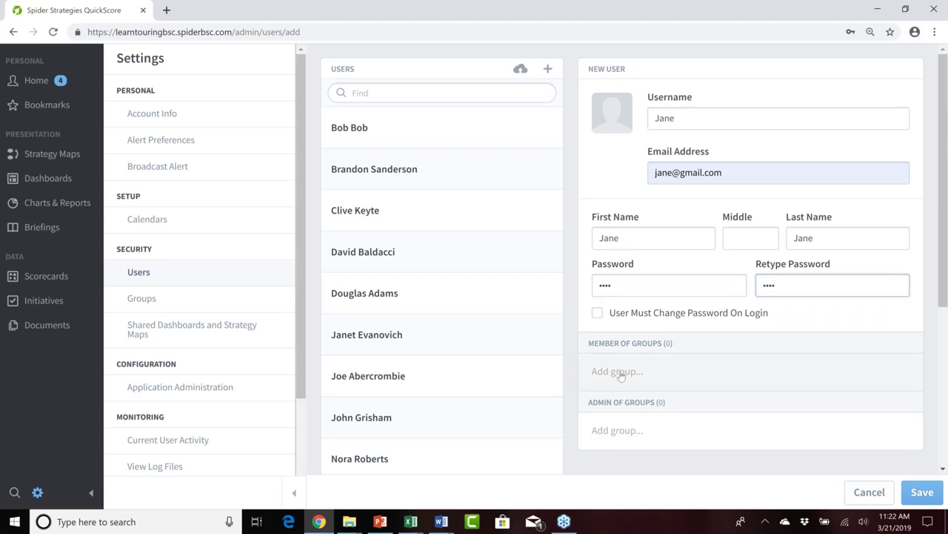
{"action": "left_click", "coordinate": [621, 375]}
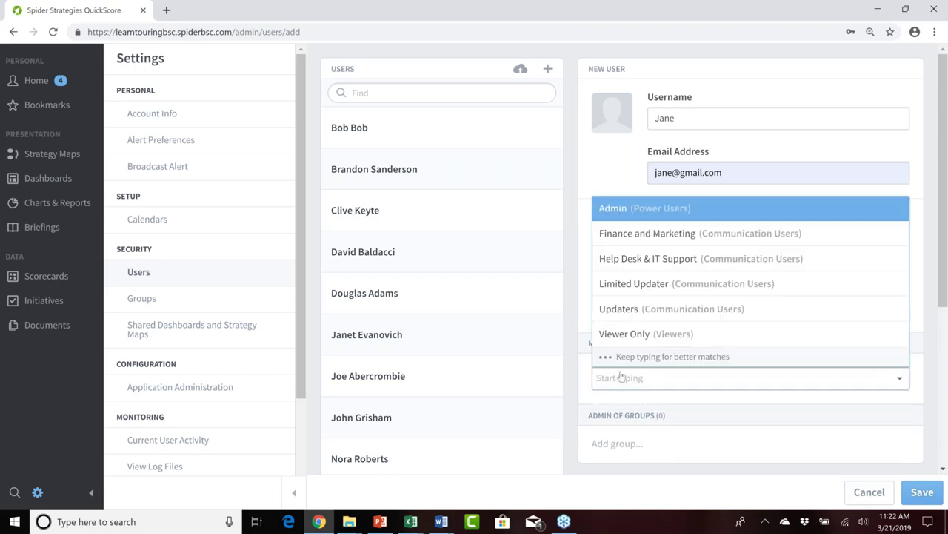
{"action": "left_click", "coordinate": [616, 235]}
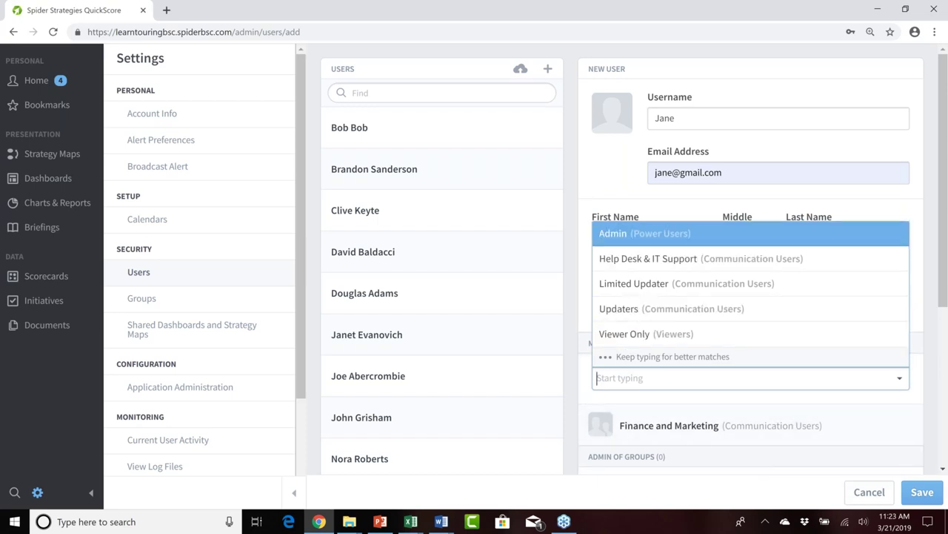
{"action": "left_click", "coordinate": [595, 156]}
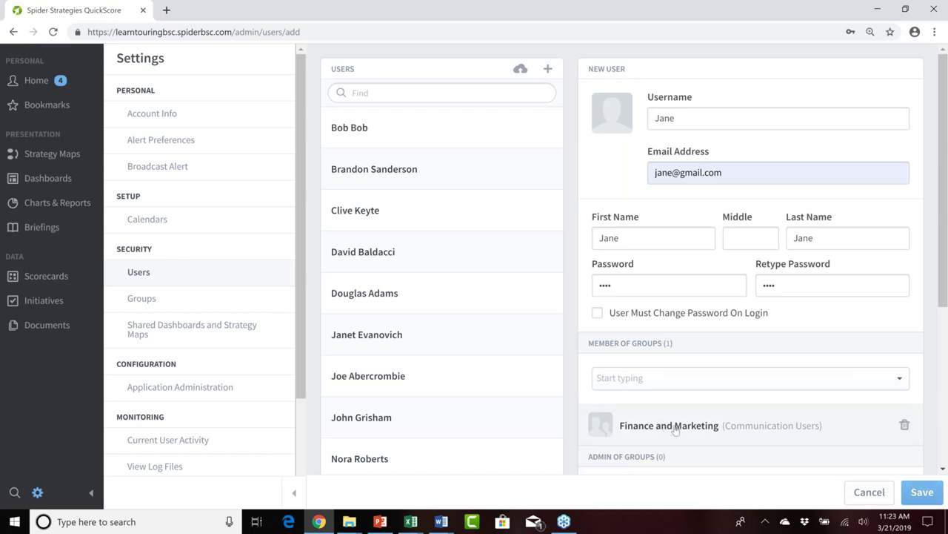
{"action": "left_click", "coordinate": [921, 492]}
- Open the Finance and Marketing group's settings and leave its type as Communication Users
{"action": "left_click", "coordinate": [666, 427]}
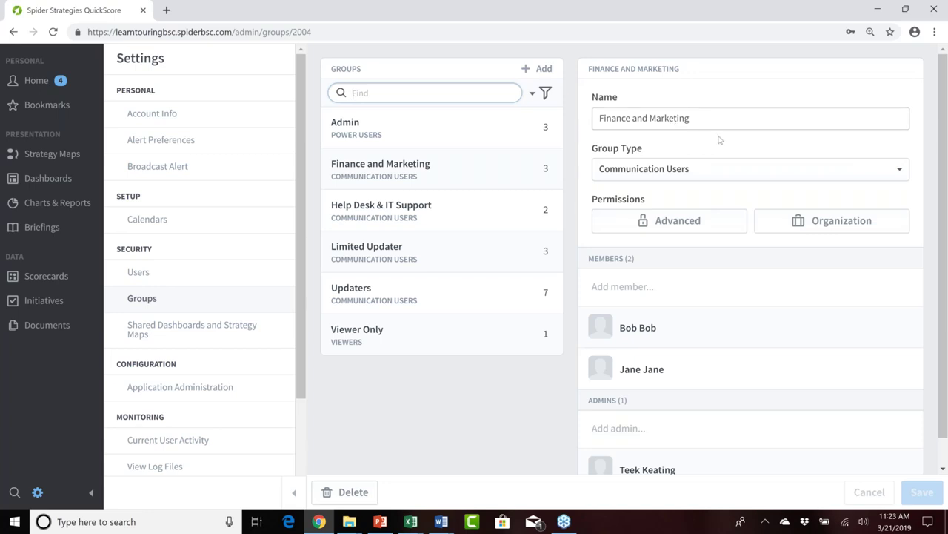
{"action": "left_click", "coordinate": [900, 172]}
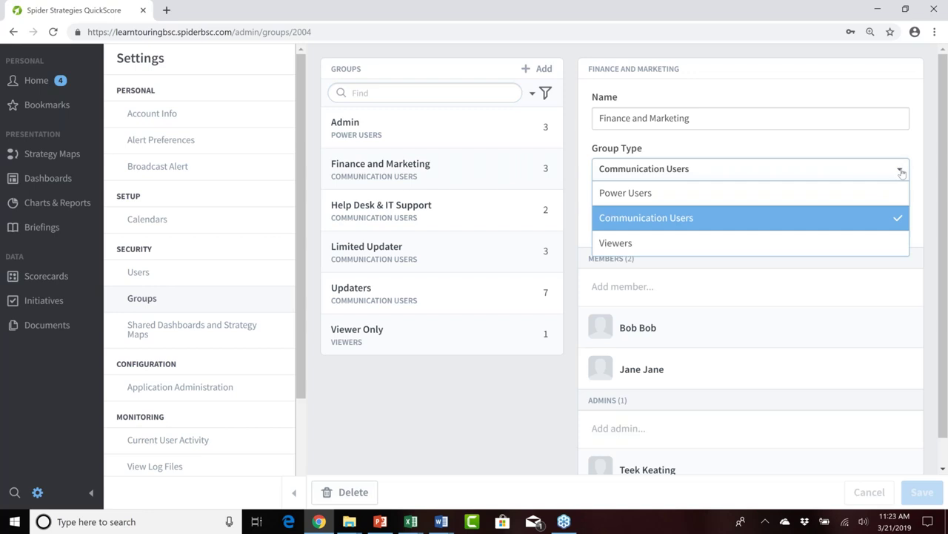
{"action": "left_click", "coordinate": [902, 172]}
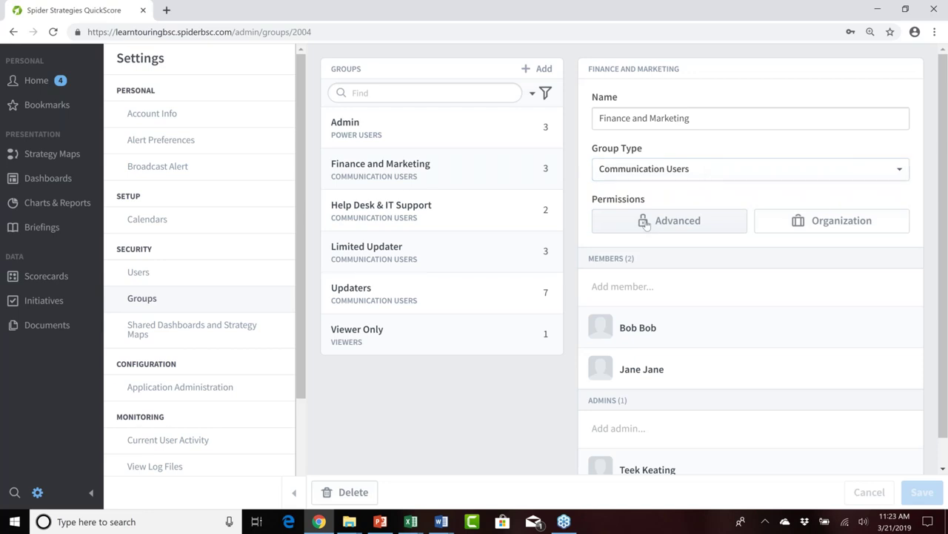
- Review the Finance and Marketing group's Advanced and Organization permissions without changing them
{"action": "left_click", "coordinate": [646, 222]}
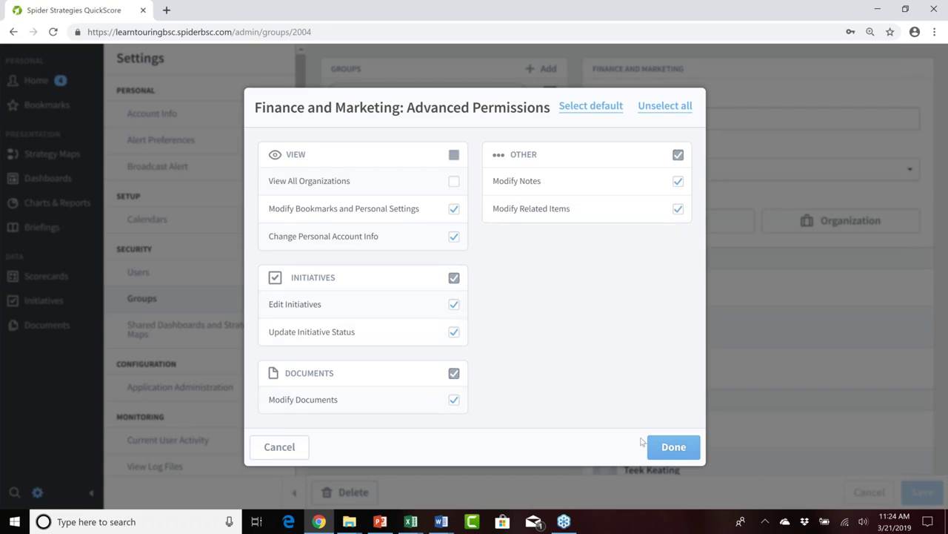
{"action": "left_click", "coordinate": [668, 448]}
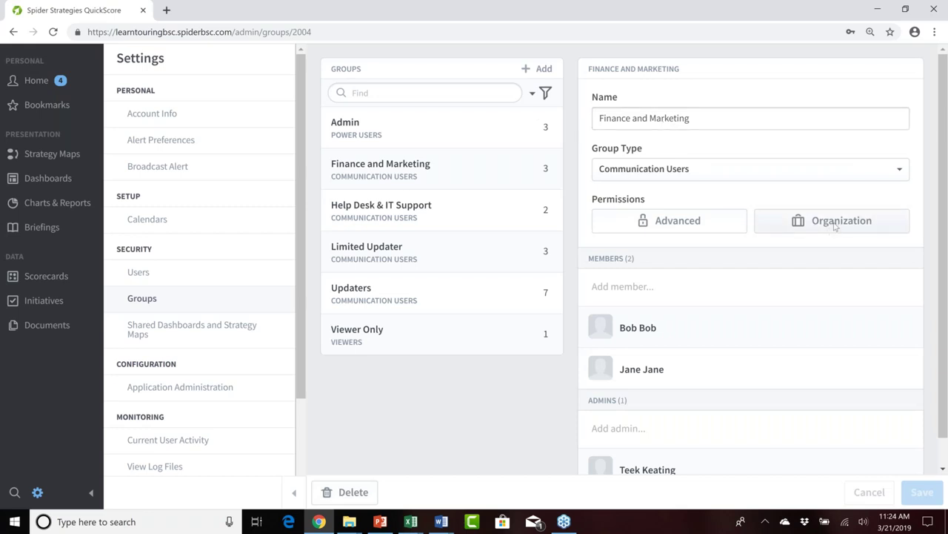
{"action": "left_click", "coordinate": [834, 222]}
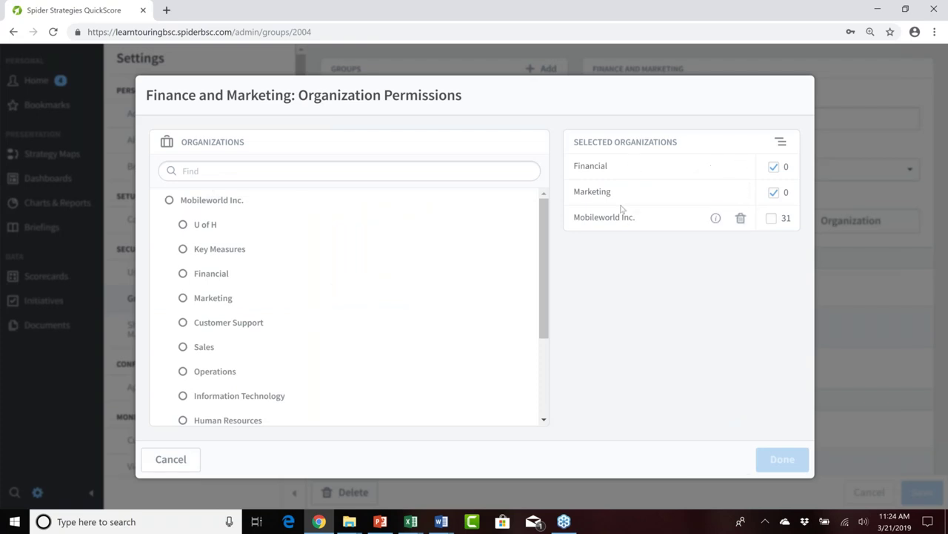
{"action": "left_click", "coordinate": [170, 458]}
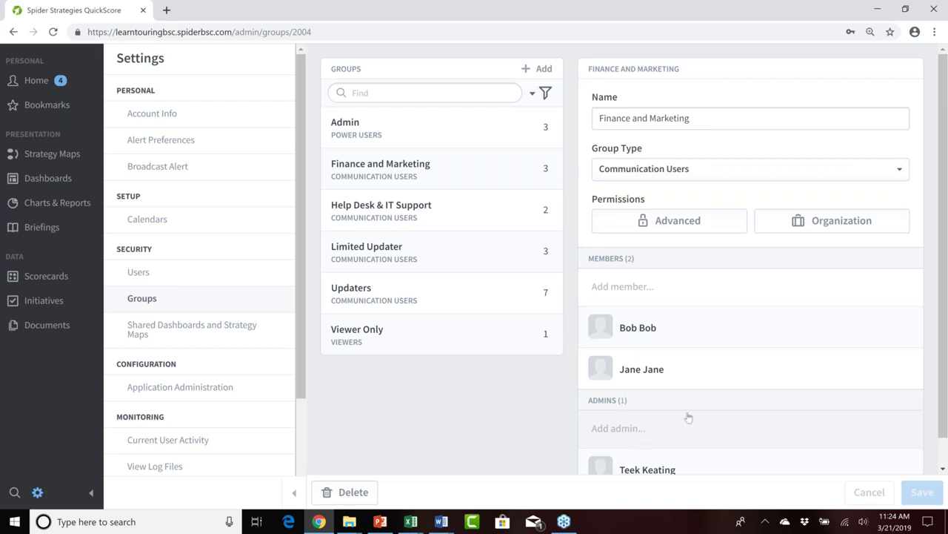
{"action": "left_click", "coordinate": [656, 226]}
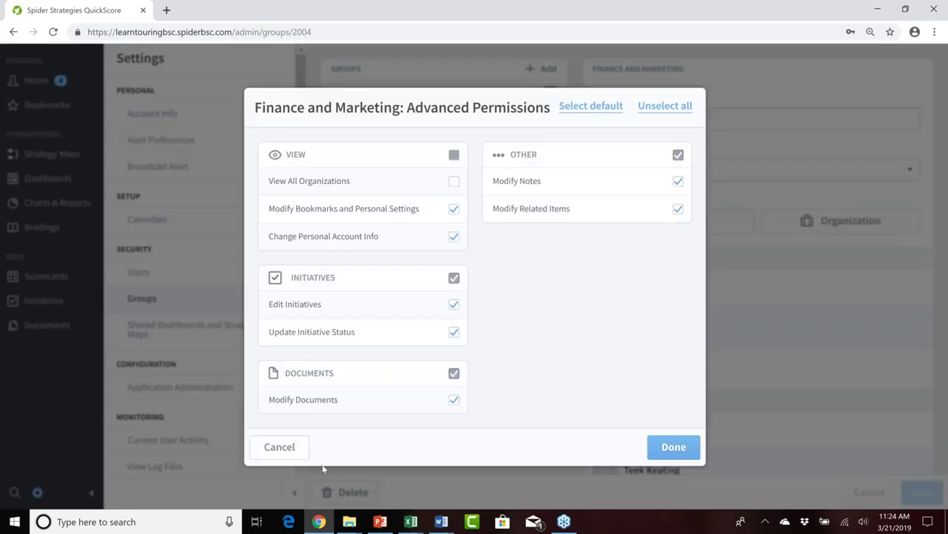
{"action": "left_click", "coordinate": [279, 447]}
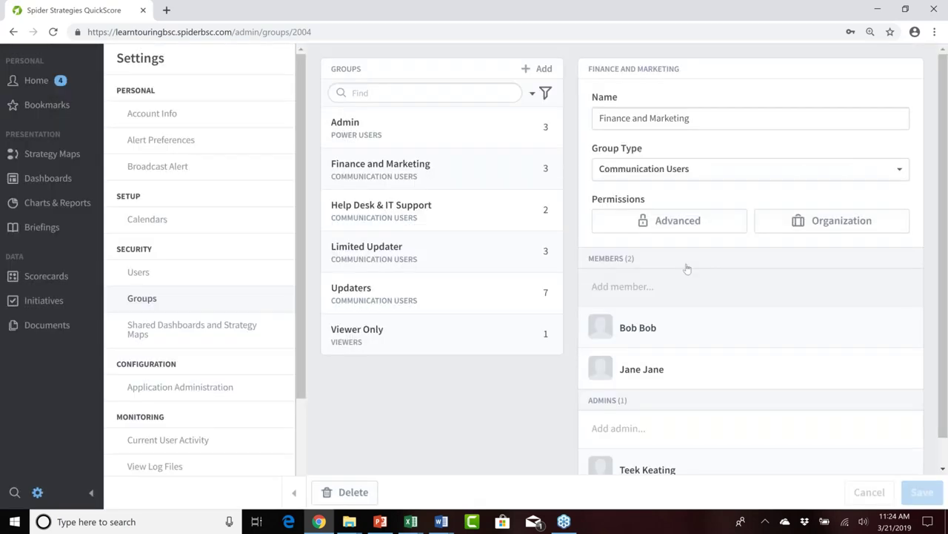
{"action": "left_click", "coordinate": [841, 220]}
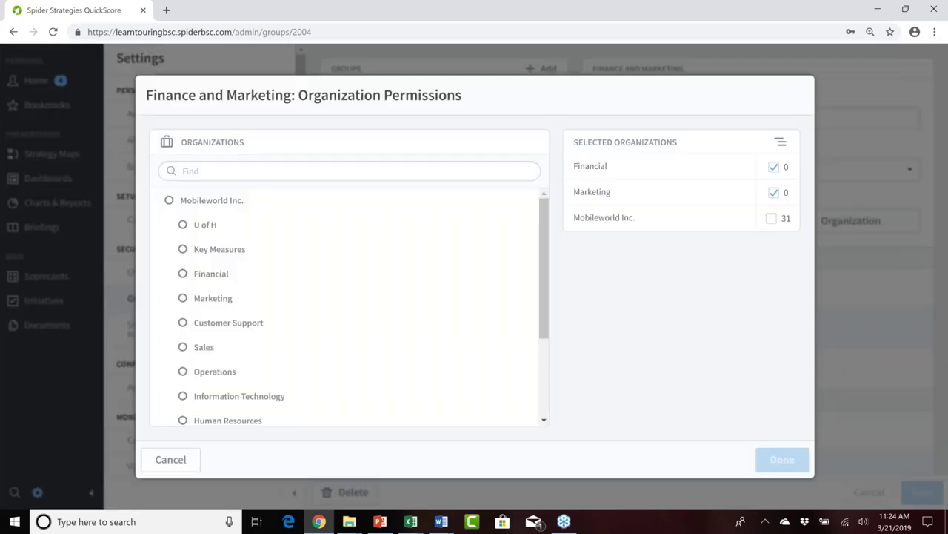
{"action": "left_click", "coordinate": [170, 459]}
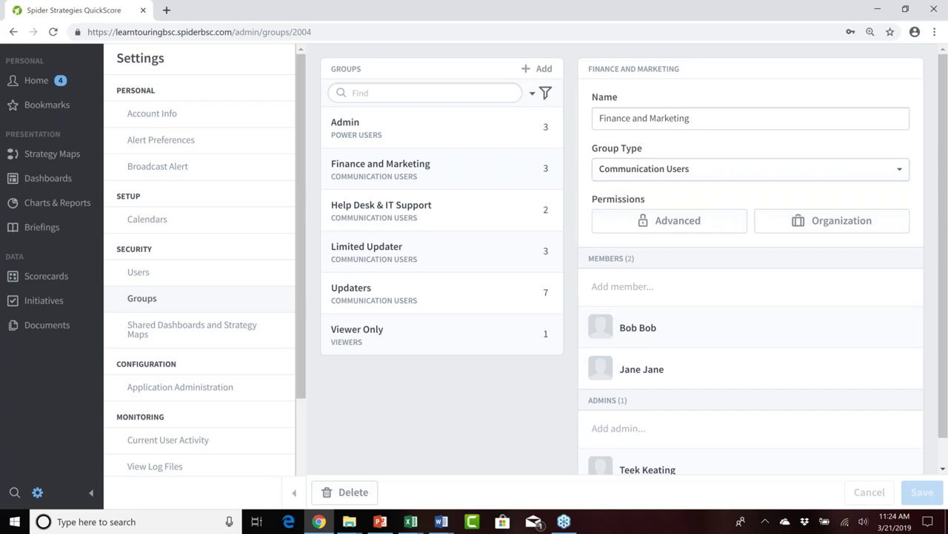
- Log out of the administrator account and select the prefilled username on the sign-in page
{"action": "left_click", "coordinate": [35, 493]}
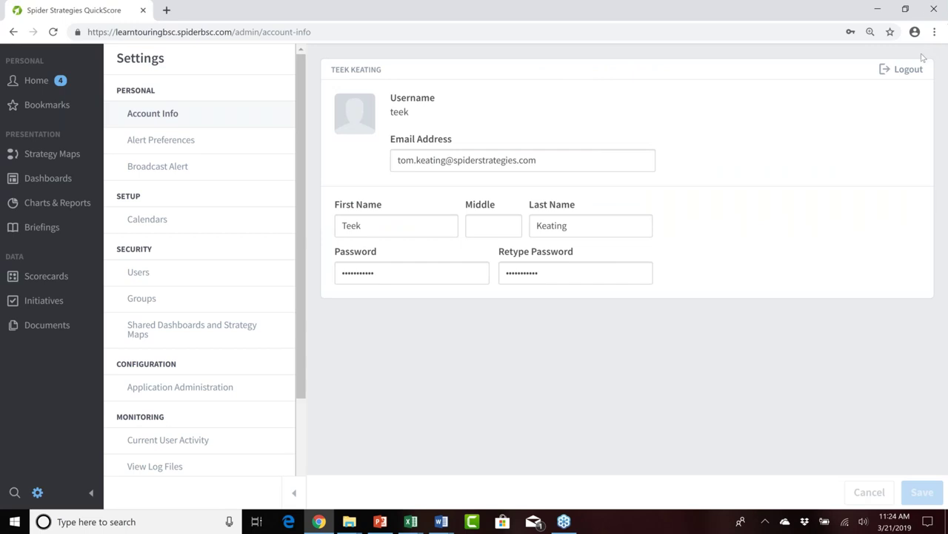
{"action": "left_click", "coordinate": [900, 73]}
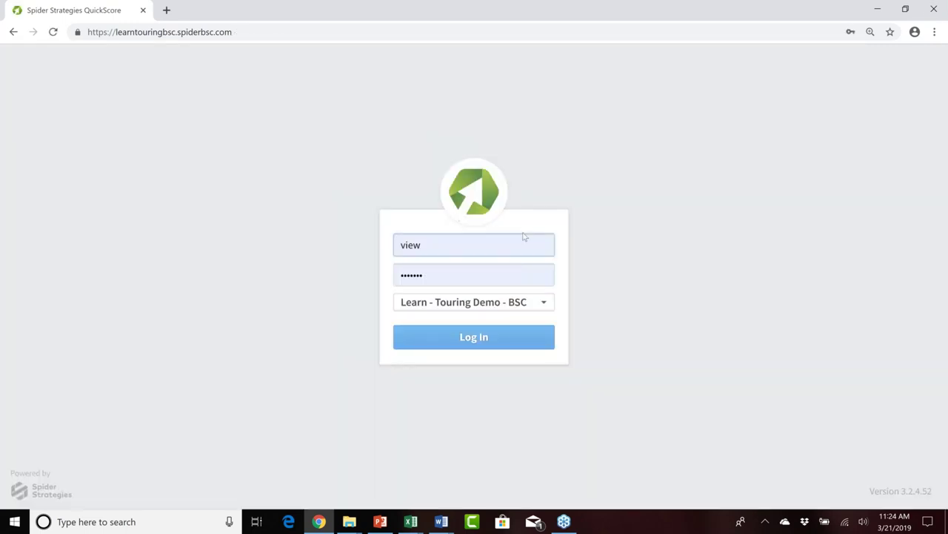
{"action": "double_click", "coordinate": [442, 247]}
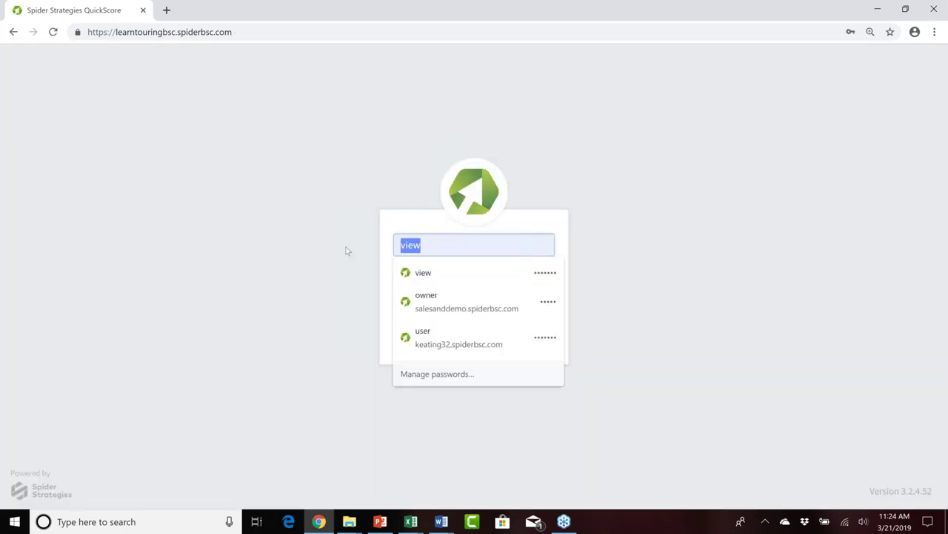
- Log in with the new Finance and Marketing member's username and password
{"action": "type", "text": "Jane"}
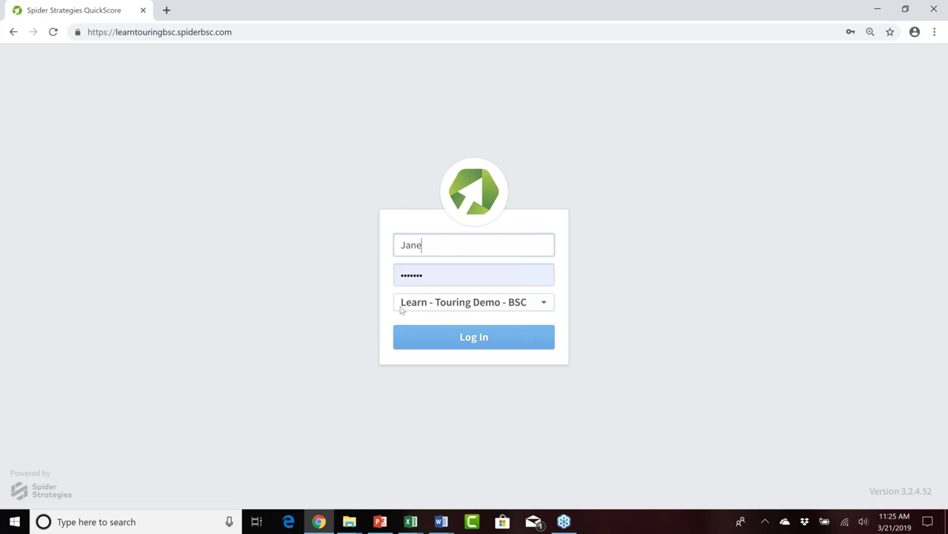
{"action": "double_click", "coordinate": [433, 275]}
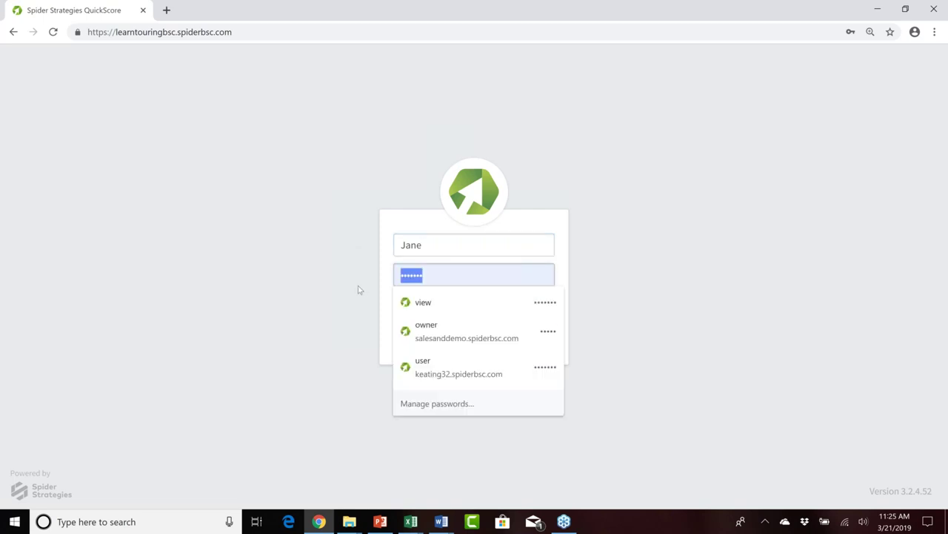
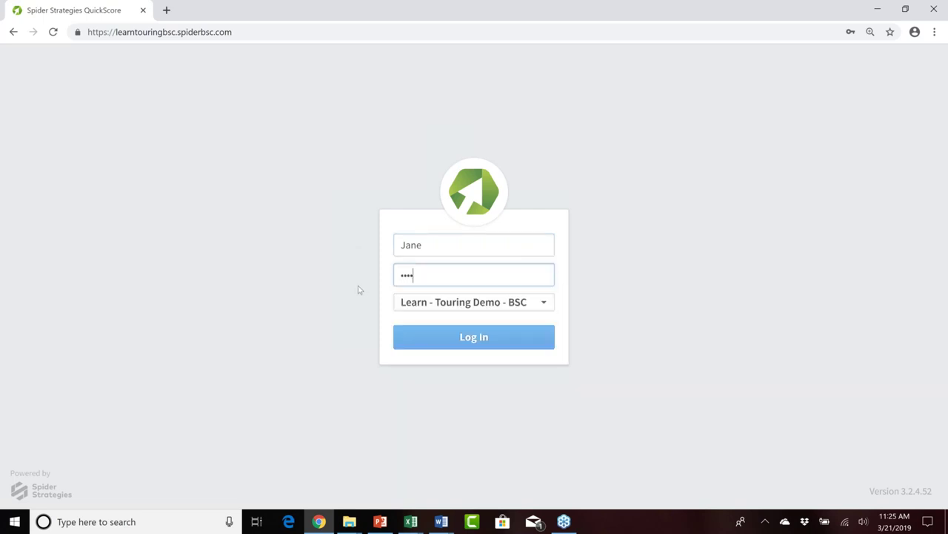
{"action": "left_click", "coordinate": [401, 329]}
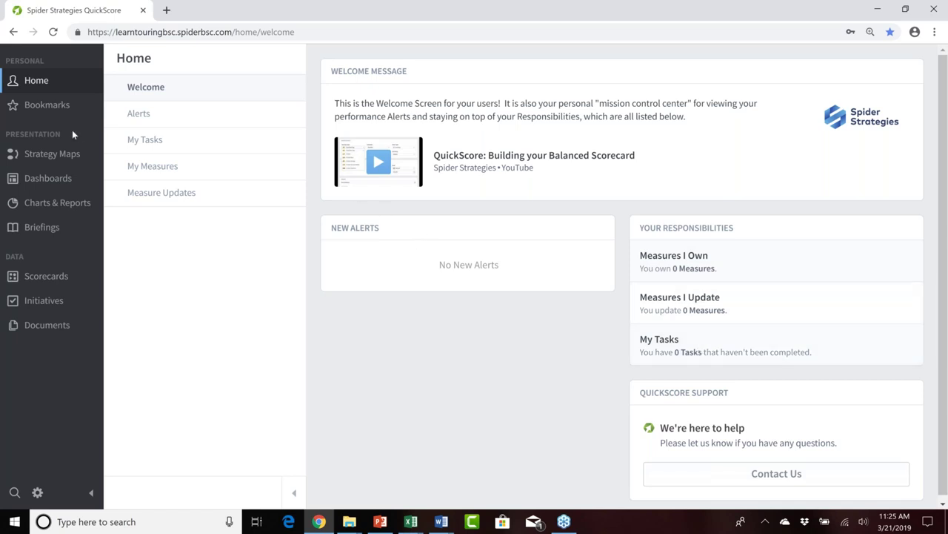
- Check the member's Bookmarks and the Mobileworld Inc., Financial and Marketing scorecards, then view Account Info
{"action": "left_click", "coordinate": [57, 111]}
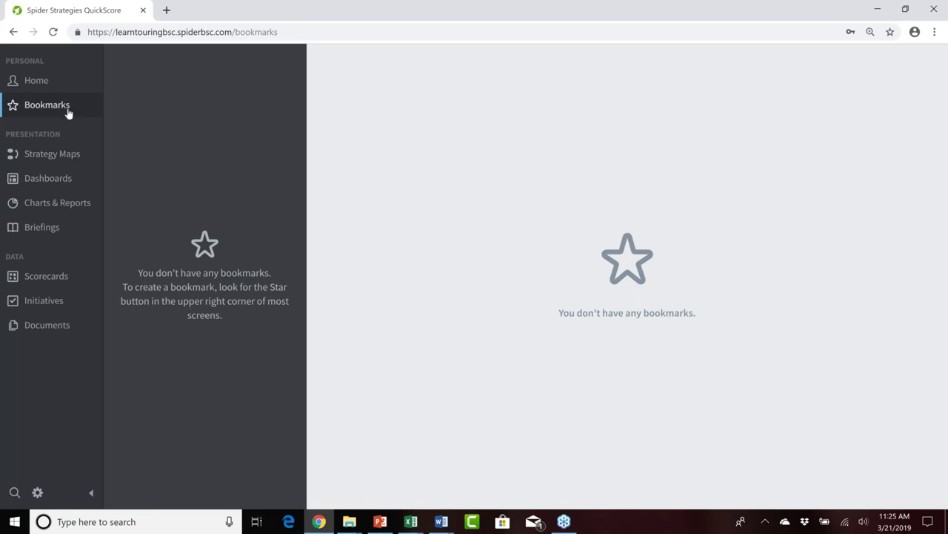
{"action": "left_click", "coordinate": [46, 276]}
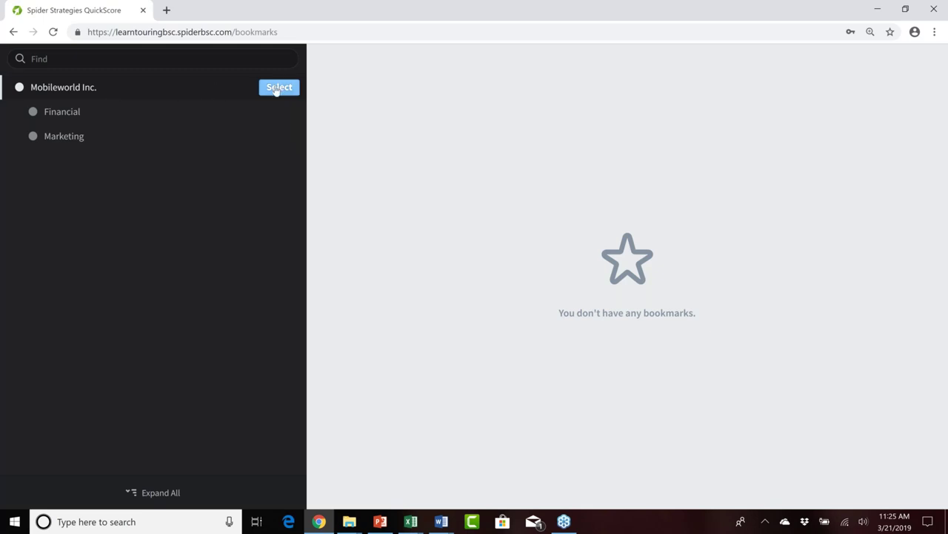
{"action": "left_click", "coordinate": [277, 88]}
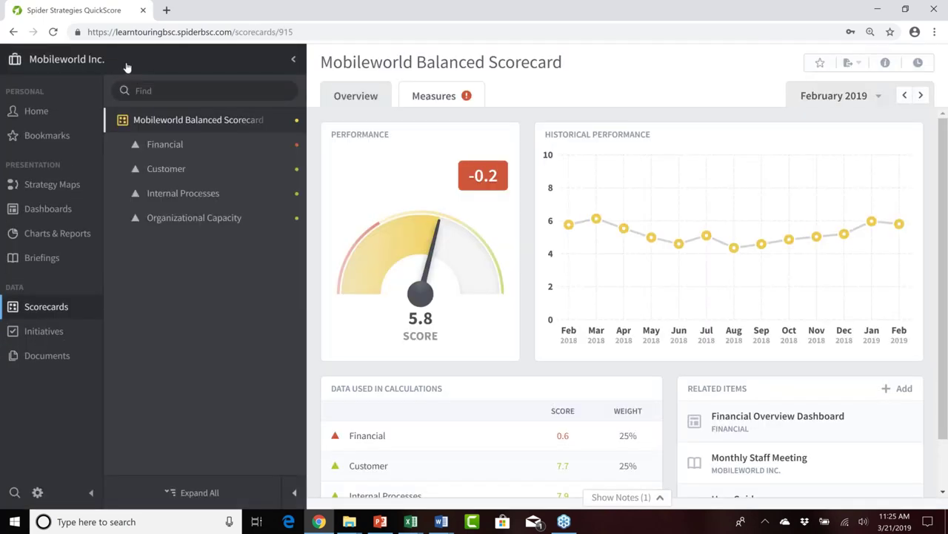
{"action": "left_click", "coordinate": [127, 67]}
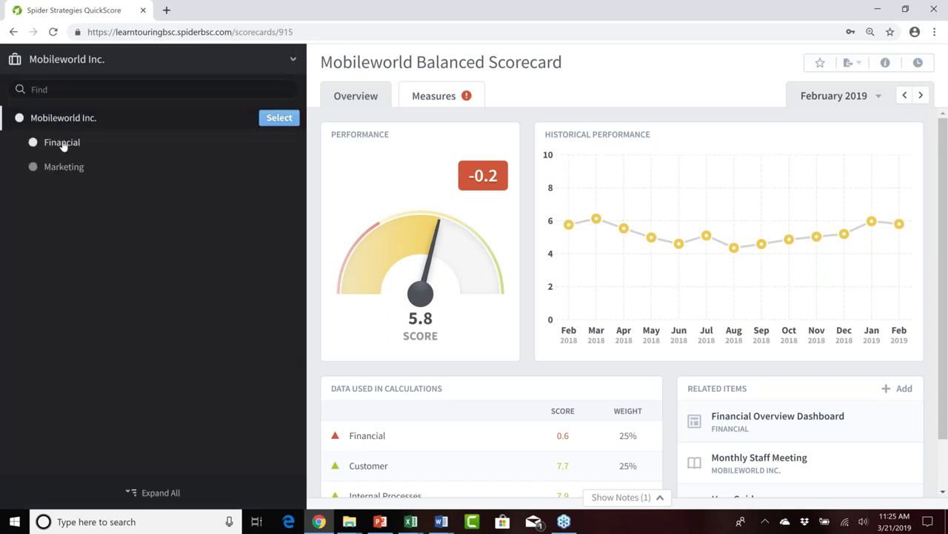
{"action": "left_click", "coordinate": [280, 143]}
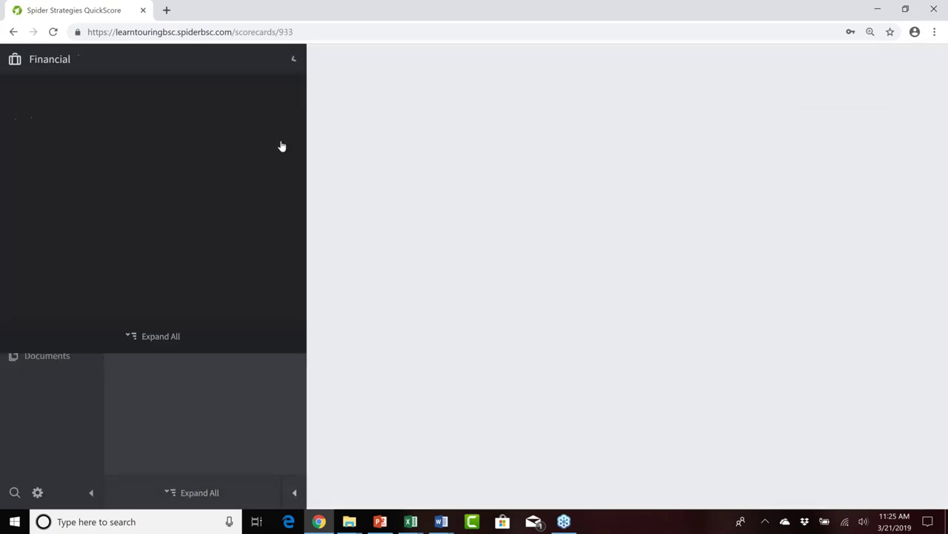
{"action": "left_click", "coordinate": [125, 68]}
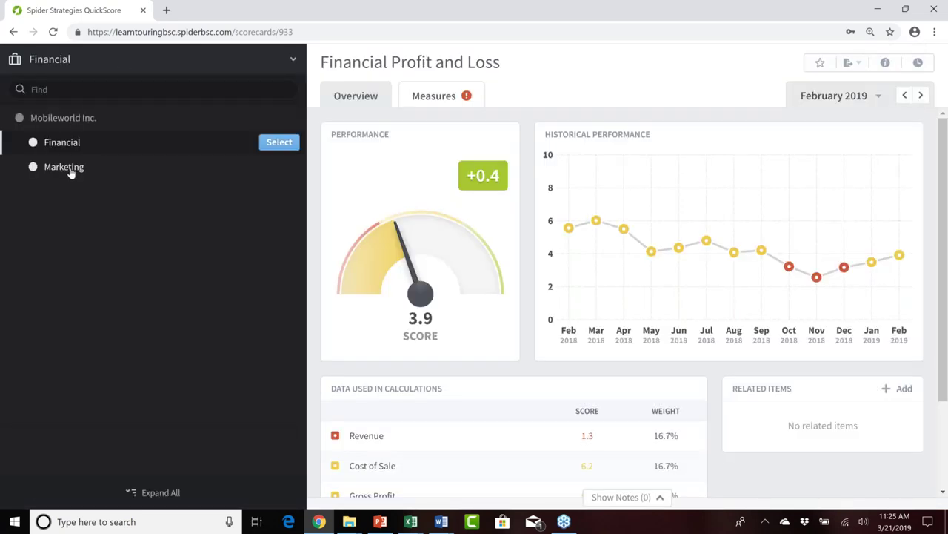
{"action": "left_click", "coordinate": [280, 166]}
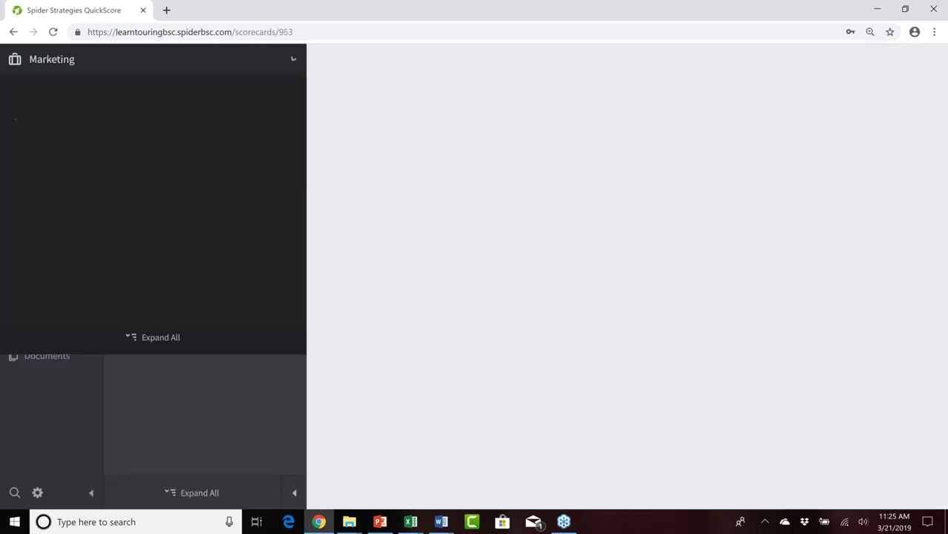
{"action": "left_click", "coordinate": [104, 66]}
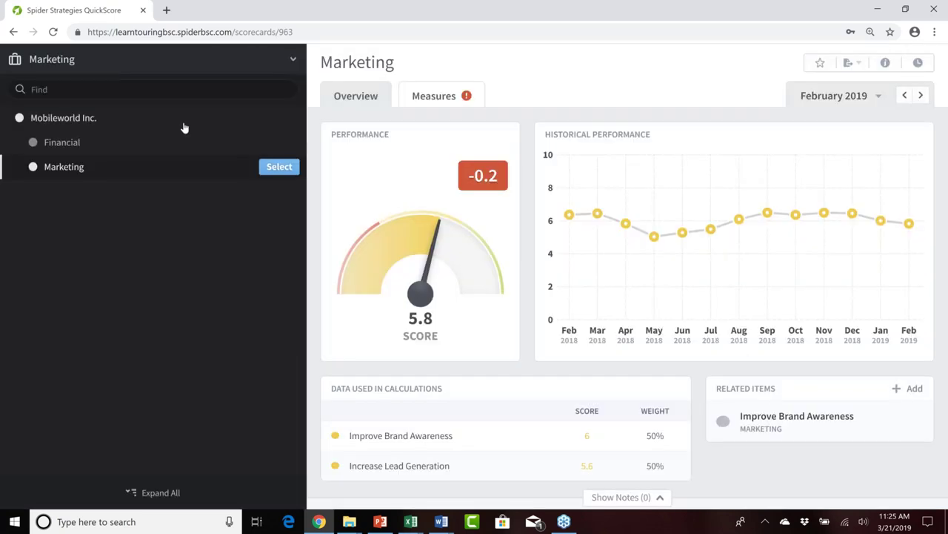
{"action": "left_click", "coordinate": [314, 328]}
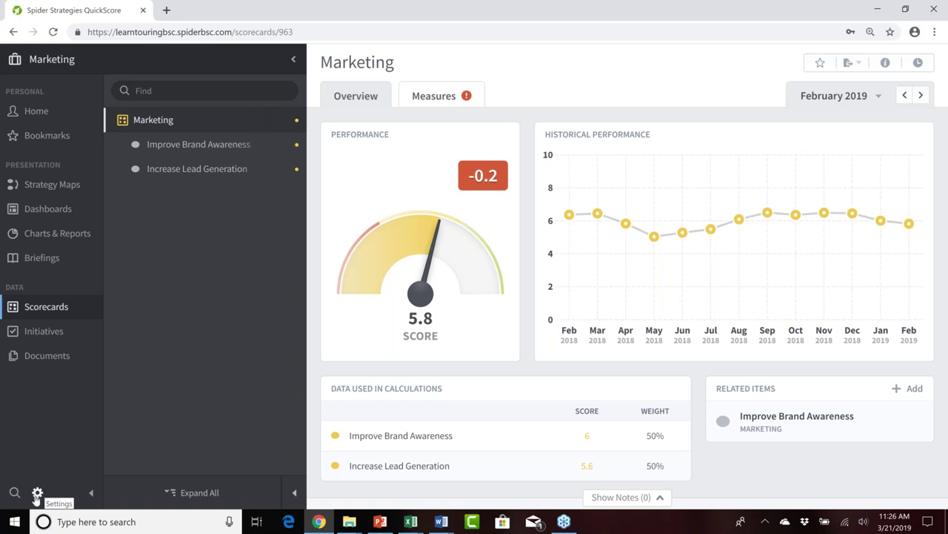
{"action": "left_click", "coordinate": [37, 493]}
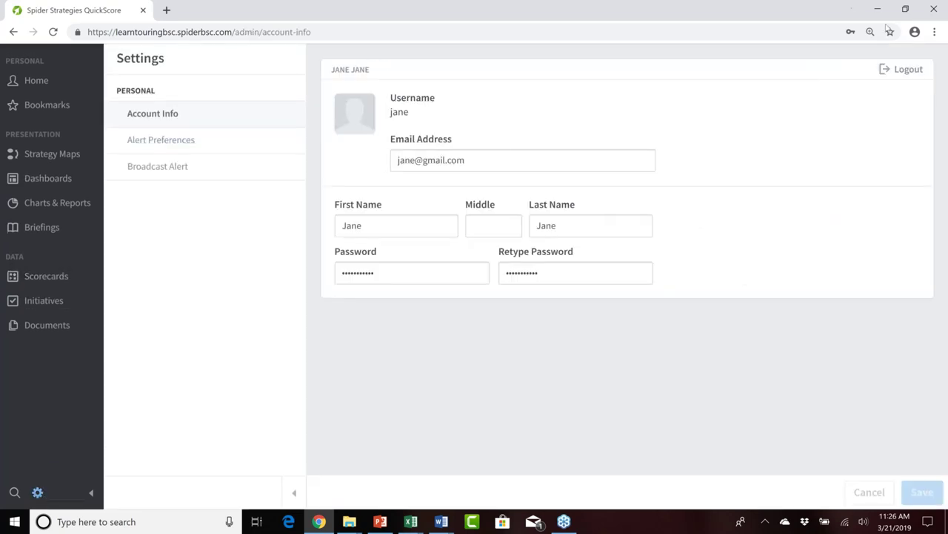
- Log out of the member's account and log back in with the administrator's credentials
{"action": "left_click", "coordinate": [902, 70]}
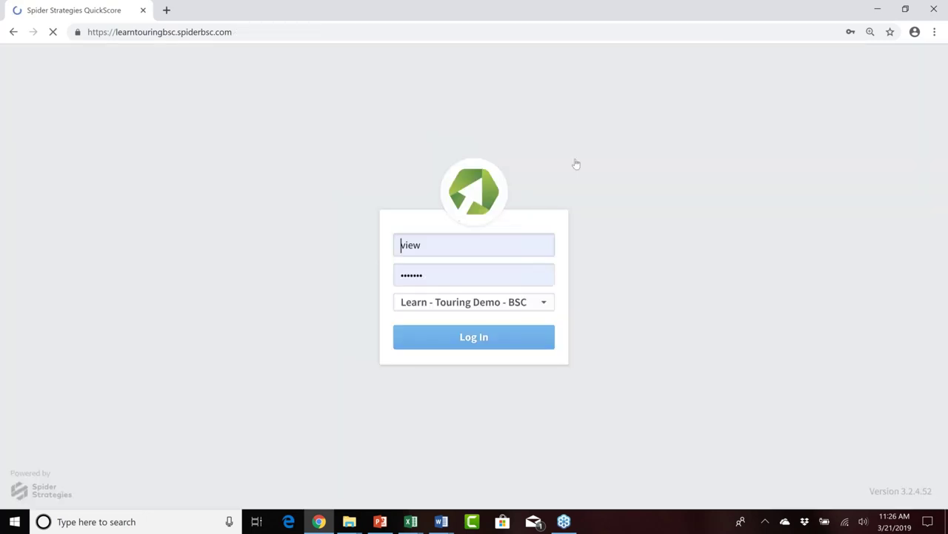
{"action": "double_click", "coordinate": [396, 248]}
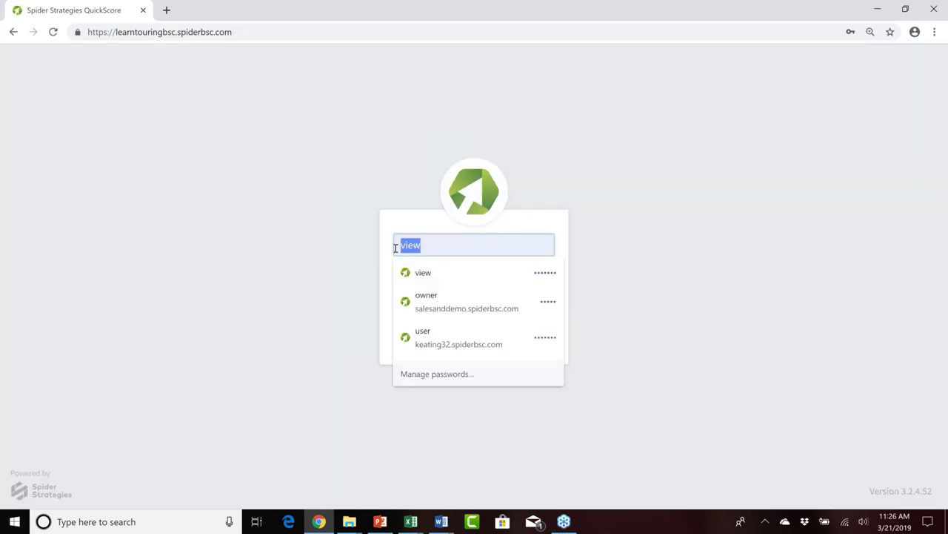
{"action": "type", "text": "Teek"}
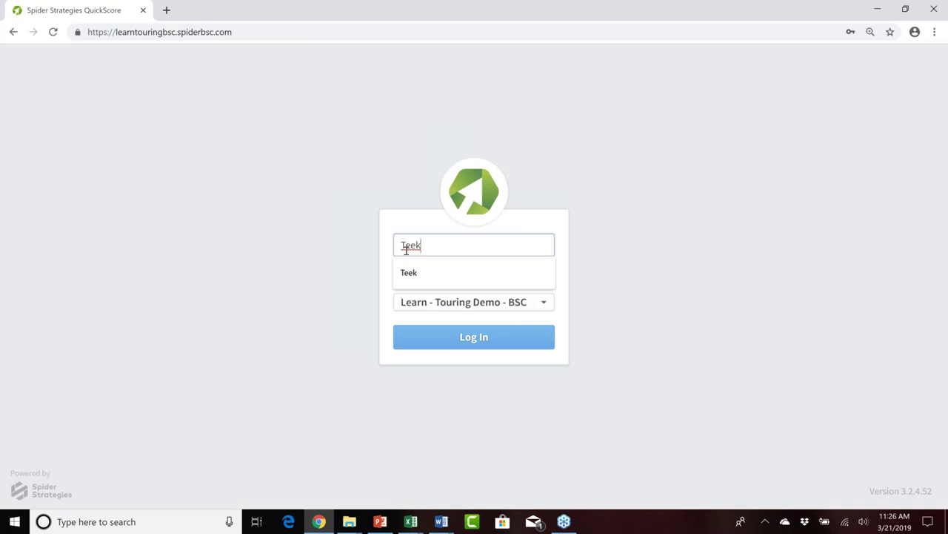
{"action": "key", "text": "Tab"}
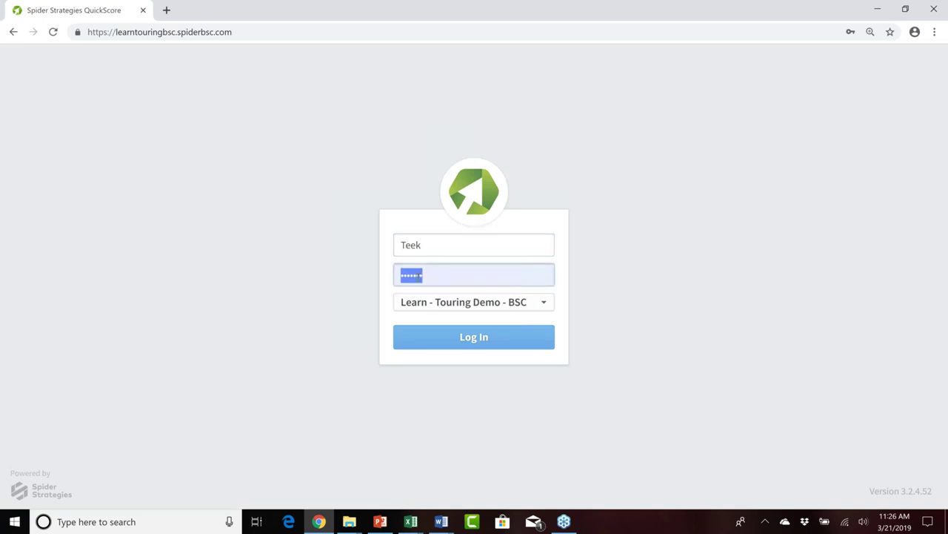
{"action": "type", "text": "•••••••"}
{"action": "key", "text": "Return"}
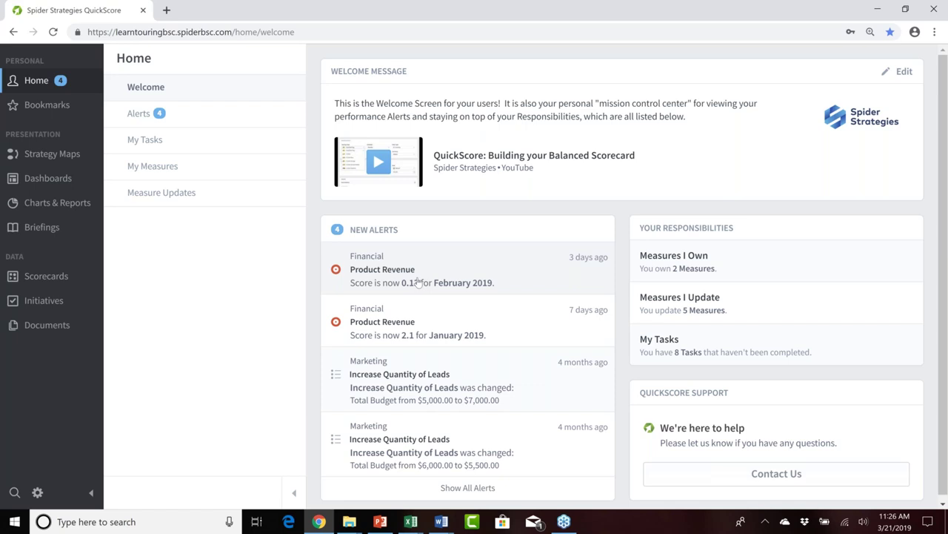
- Open the Financial scorecard, expand all, and edit the Product Revenue measure
{"action": "left_click", "coordinate": [46, 277]}
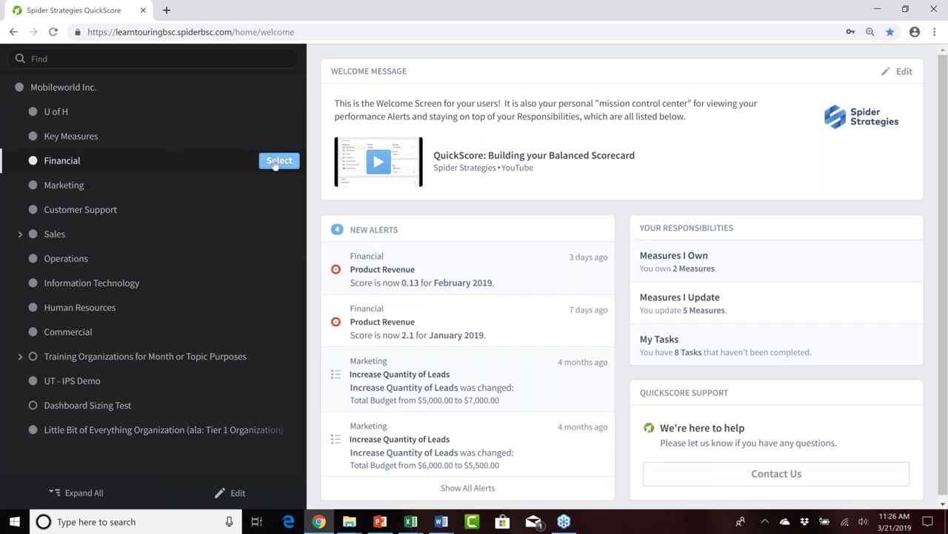
{"action": "left_click", "coordinate": [278, 161]}
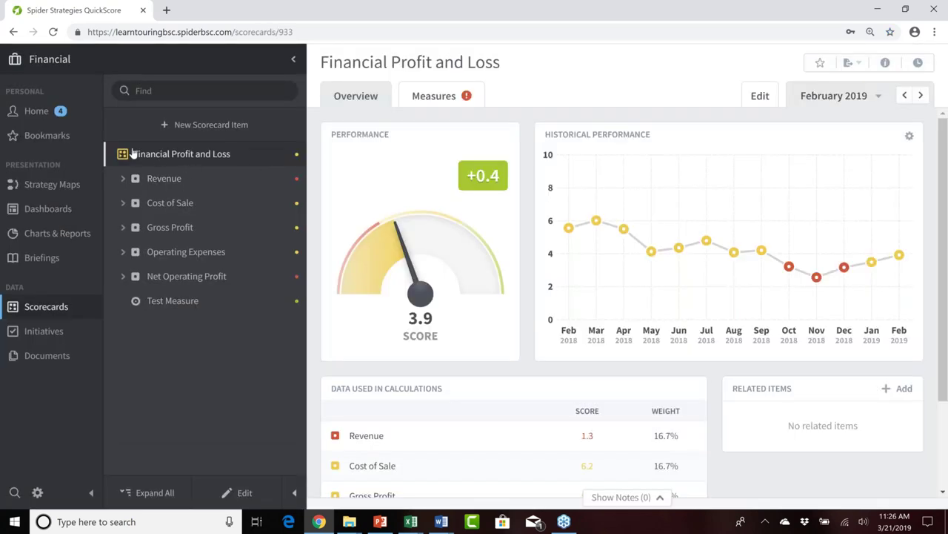
{"action": "left_click", "coordinate": [149, 493]}
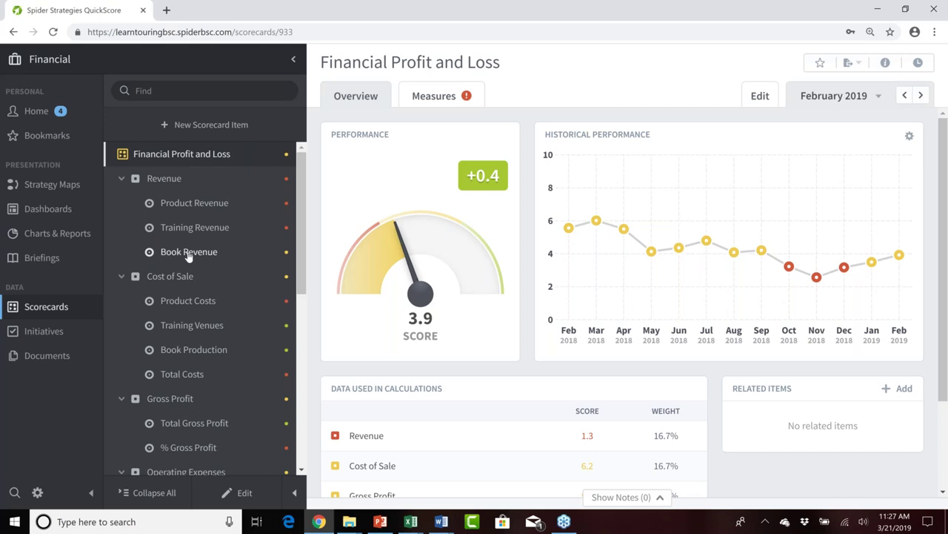
{"action": "left_click", "coordinate": [198, 206]}
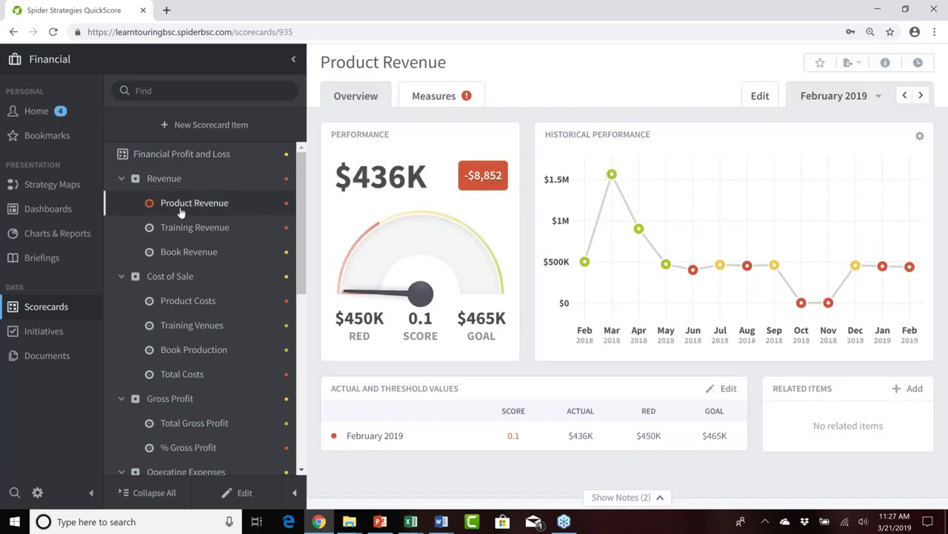
{"action": "left_click", "coordinate": [241, 495]}
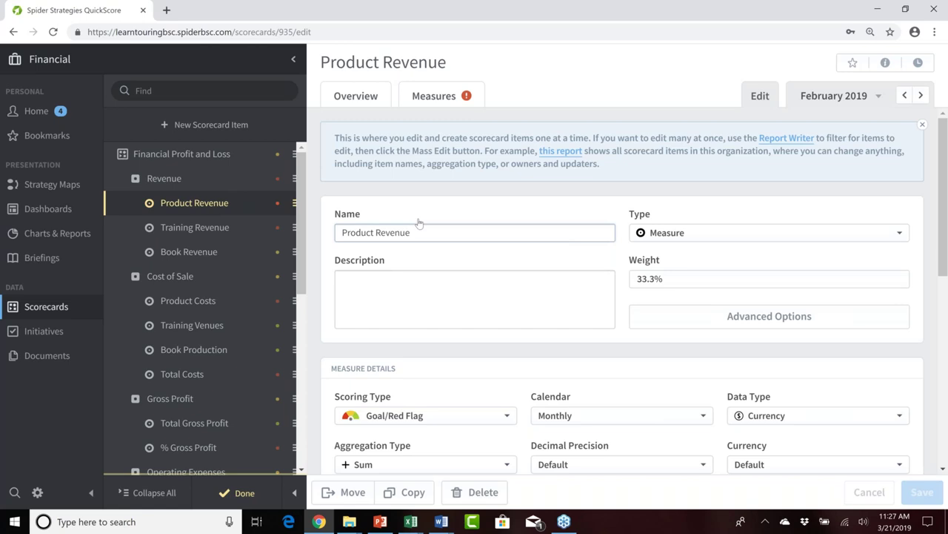
- Add the replacement user to Product Revenue as both an owner and an updater
{"action": "scroll", "coordinate": [419, 223], "scroll_direction": "down", "scroll_amount": 6}
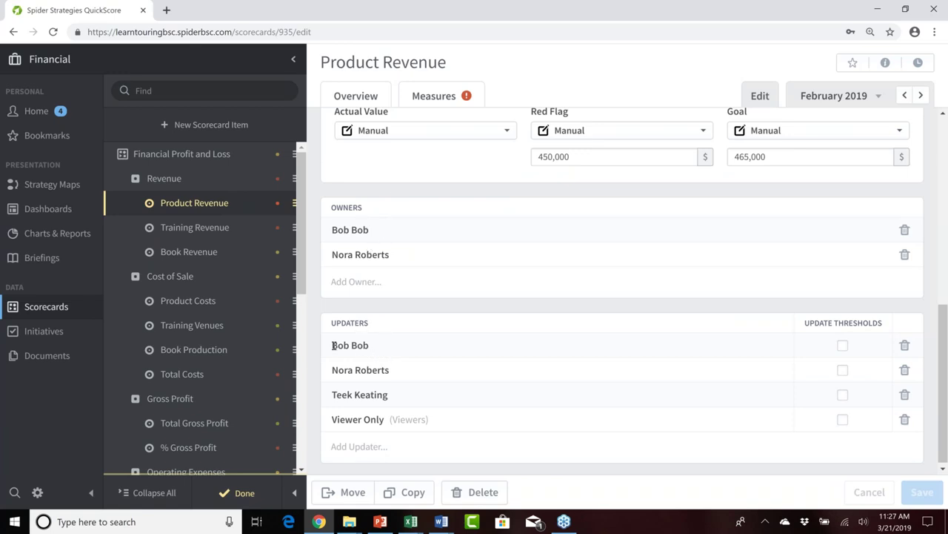
{"action": "left_click", "coordinate": [363, 283]}
{"action": "type", "text": "j"}
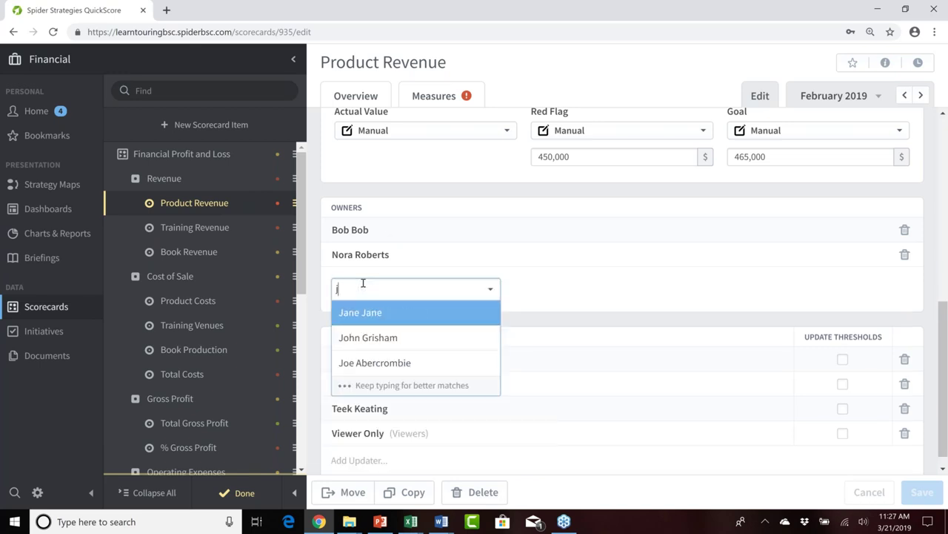
{"action": "left_click", "coordinate": [359, 312]}
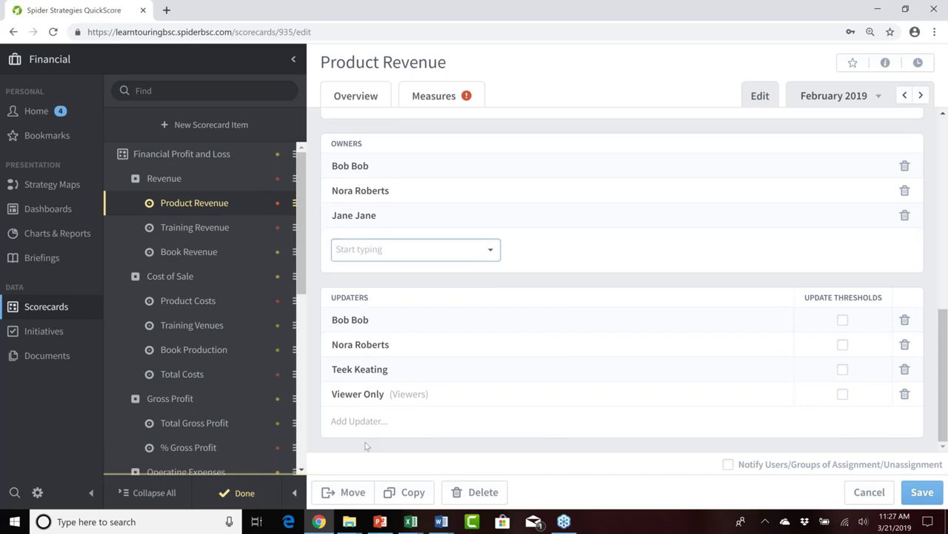
{"action": "left_click", "coordinate": [366, 421]}
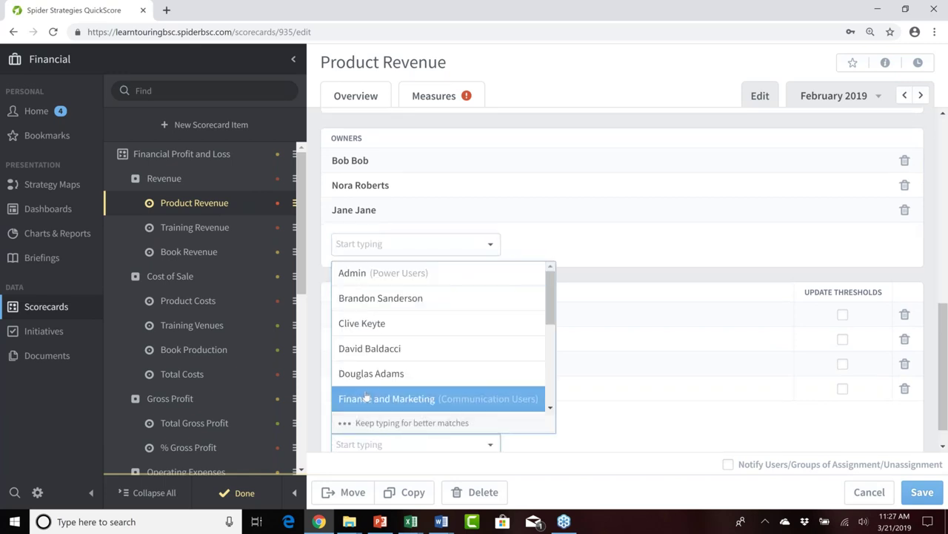
{"action": "left_click", "coordinate": [366, 398]}
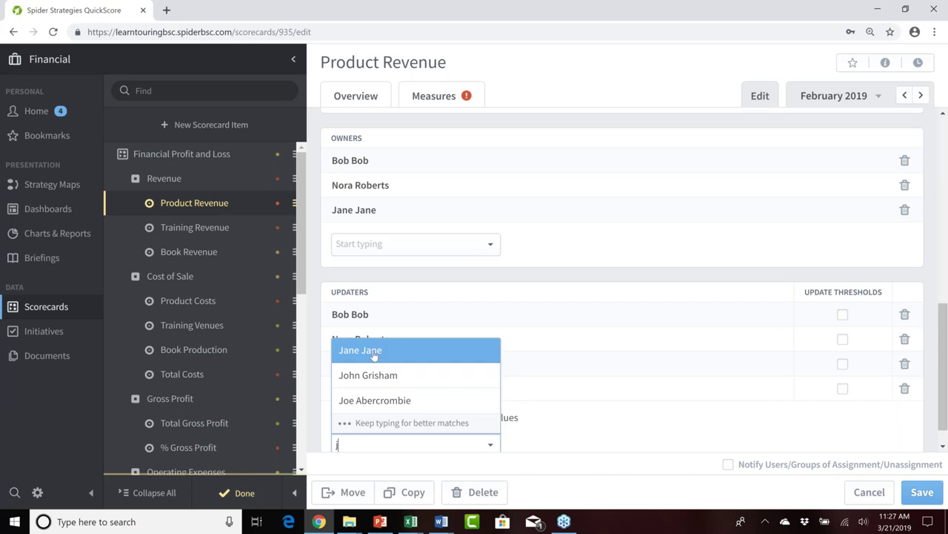
{"action": "left_click", "coordinate": [595, 360]}
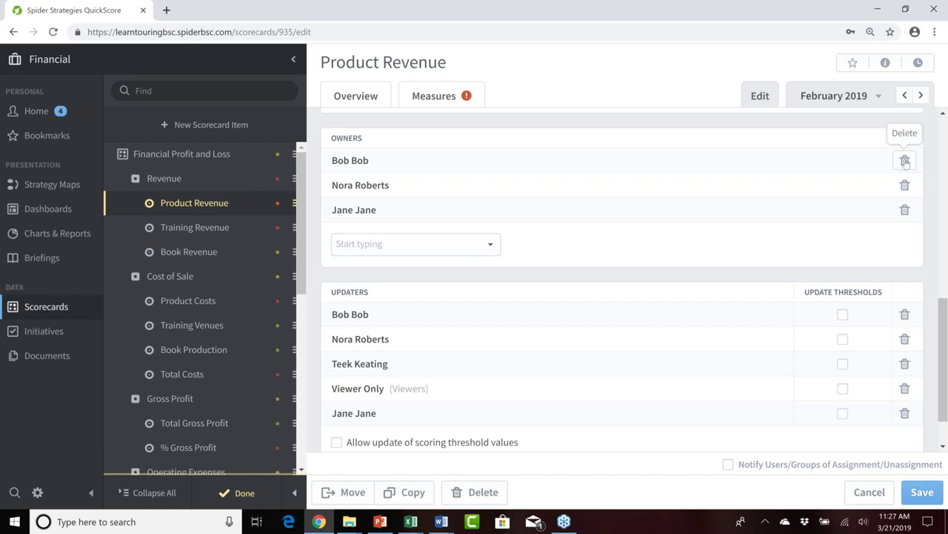
- Remove the departing user from the owners and updaters lists and save the changes
{"action": "left_click", "coordinate": [904, 161]}
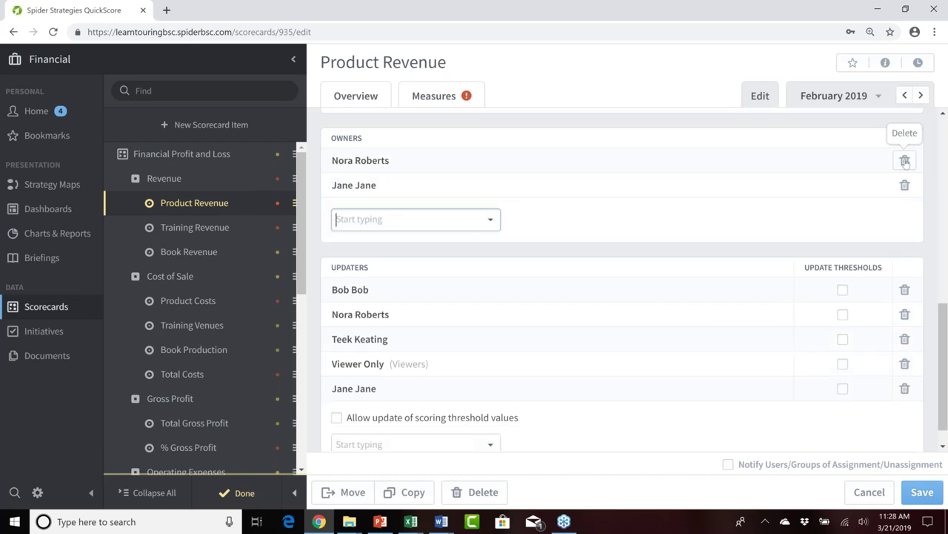
{"action": "left_click", "coordinate": [905, 290]}
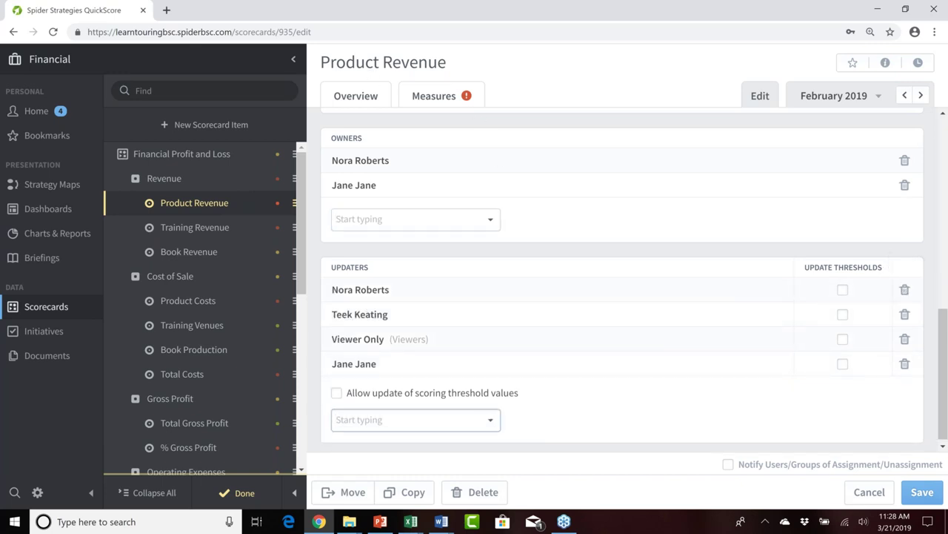
{"action": "left_click", "coordinate": [921, 492]}
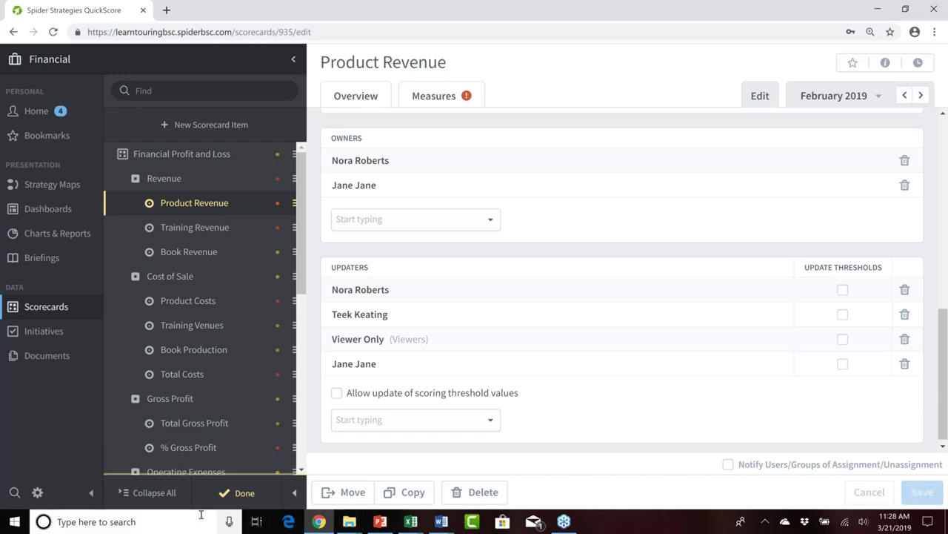
{"action": "left_click", "coordinate": [245, 493]}
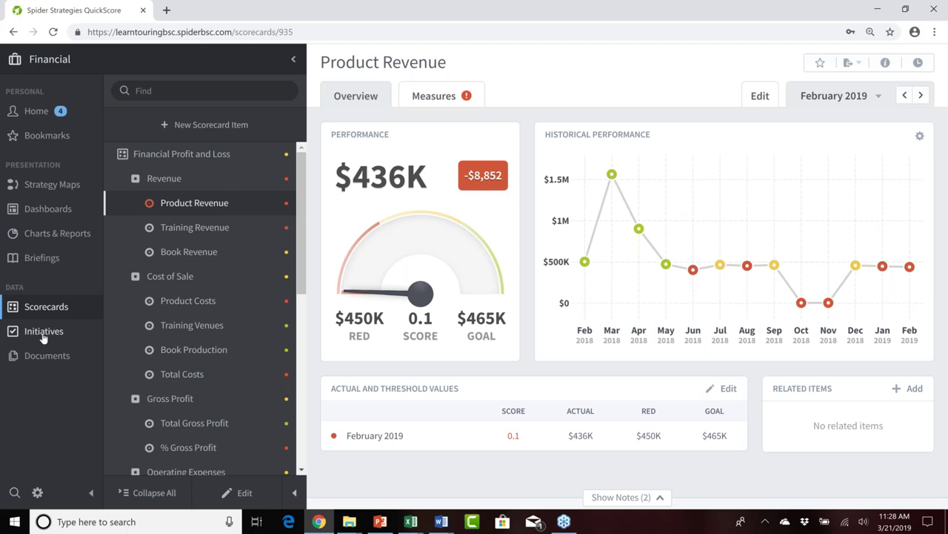
- Go to Initiatives to load the Develop Training Internally initiative overview
{"action": "left_click", "coordinate": [43, 333]}
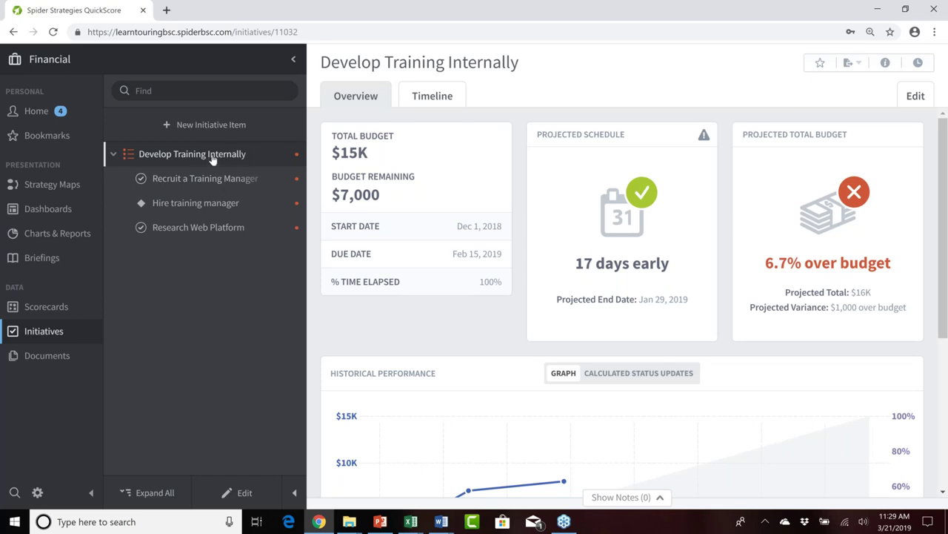
- Edit the initiative and add the replacement user as an assigned user
{"action": "left_click", "coordinate": [245, 495]}
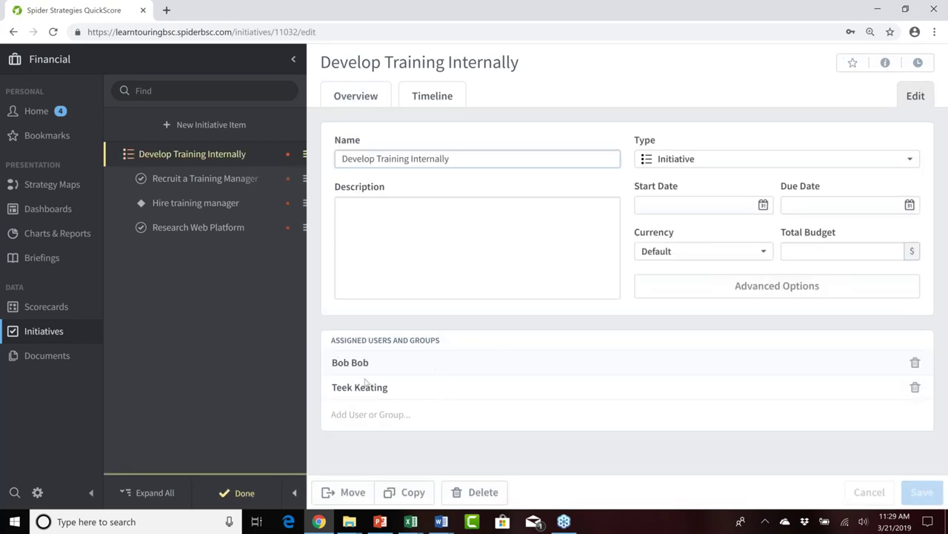
{"action": "left_click_drag", "start_coordinate": [379, 362], "coordinate": [330, 370]}
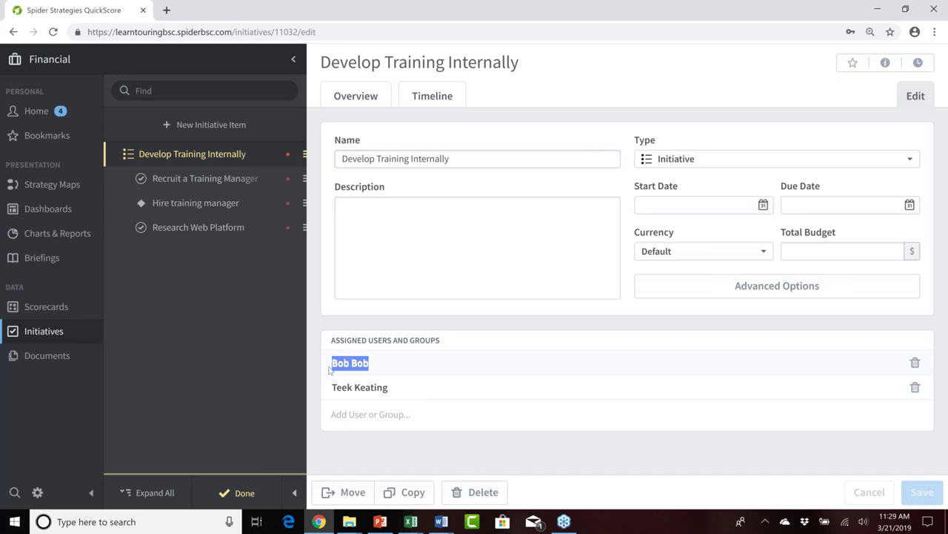
{"action": "left_click", "coordinate": [434, 366]}
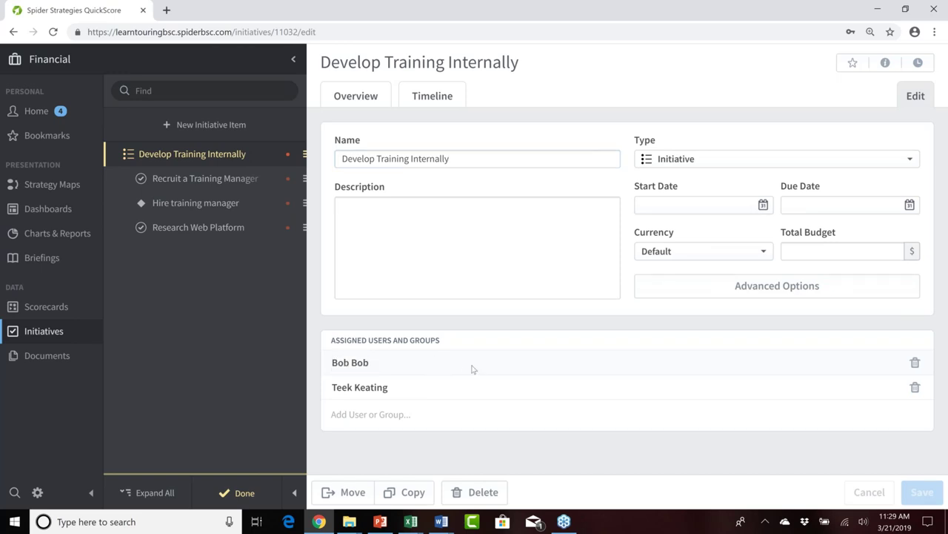
{"action": "left_click", "coordinate": [364, 416]}
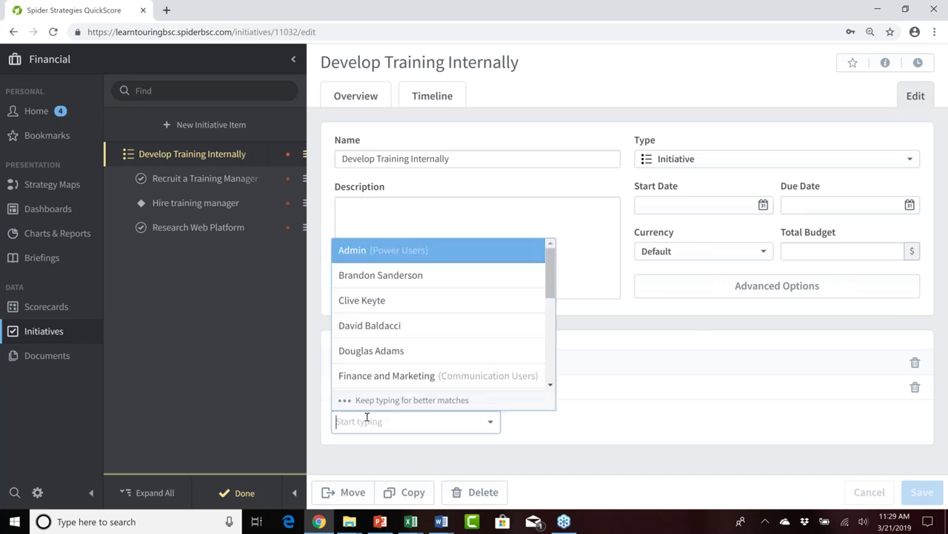
{"action": "type", "text": "j"}
{"action": "left_click", "coordinate": [376, 336]}
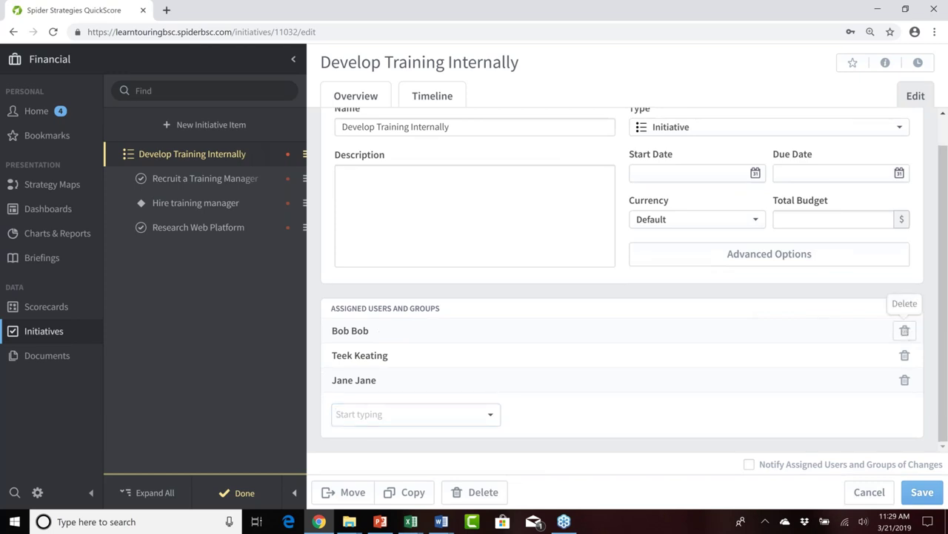
- Delete the departing user's assignment row and save the initiative
{"action": "left_click", "coordinate": [905, 331]}
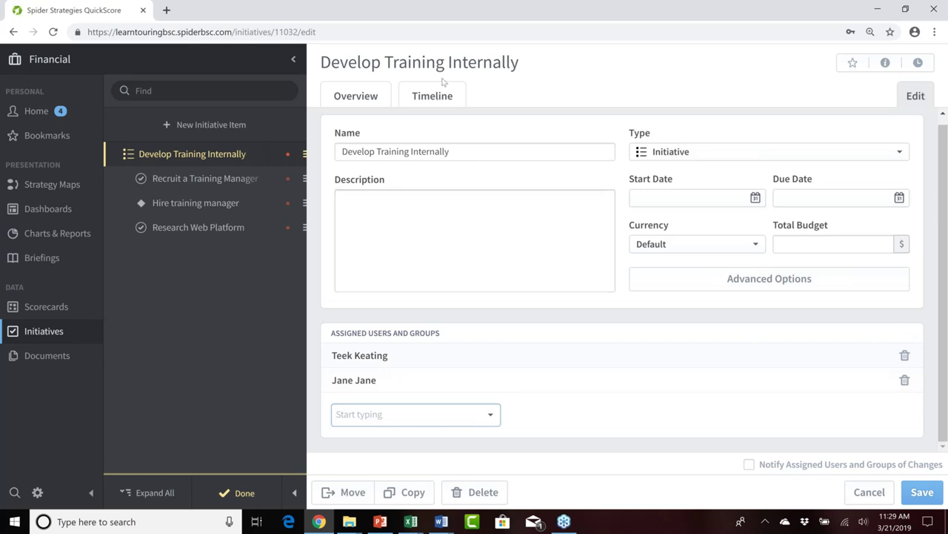
{"action": "left_click", "coordinate": [922, 493]}
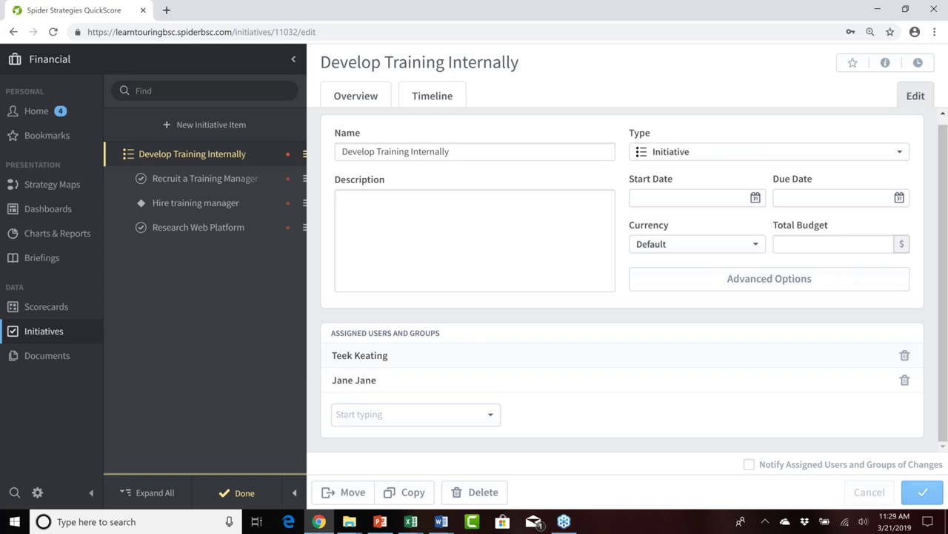
{"action": "left_click", "coordinate": [249, 498]}
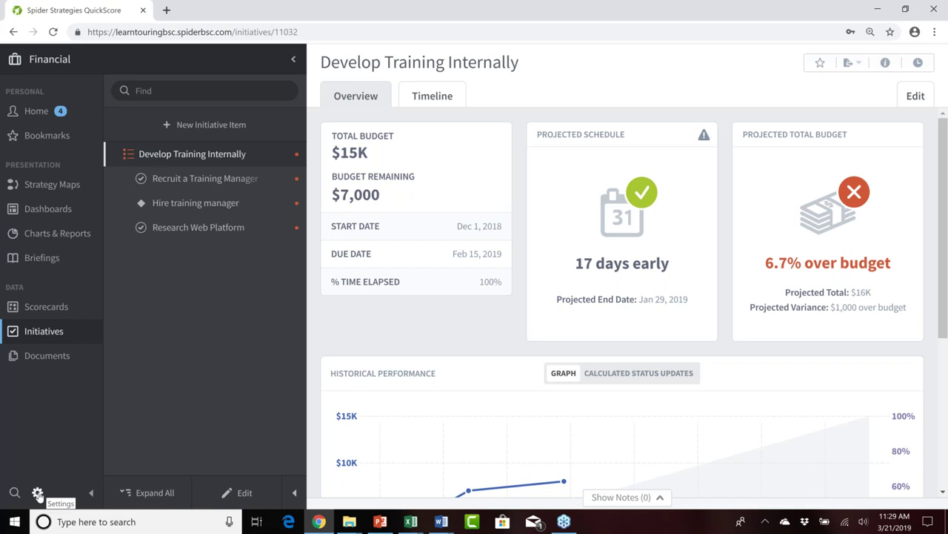
- Log out and sign back in with the replacement user's username and password
{"action": "left_click", "coordinate": [37, 493]}
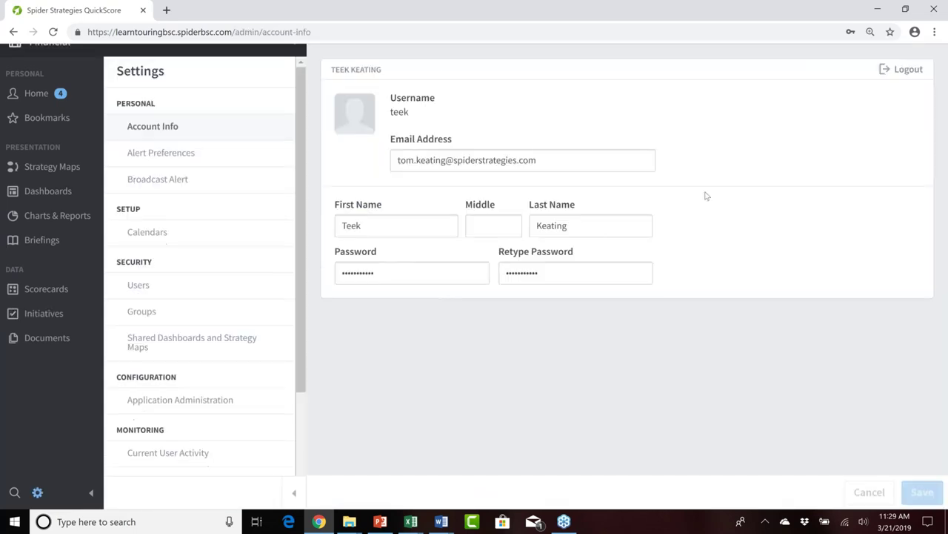
{"action": "left_click", "coordinate": [908, 70]}
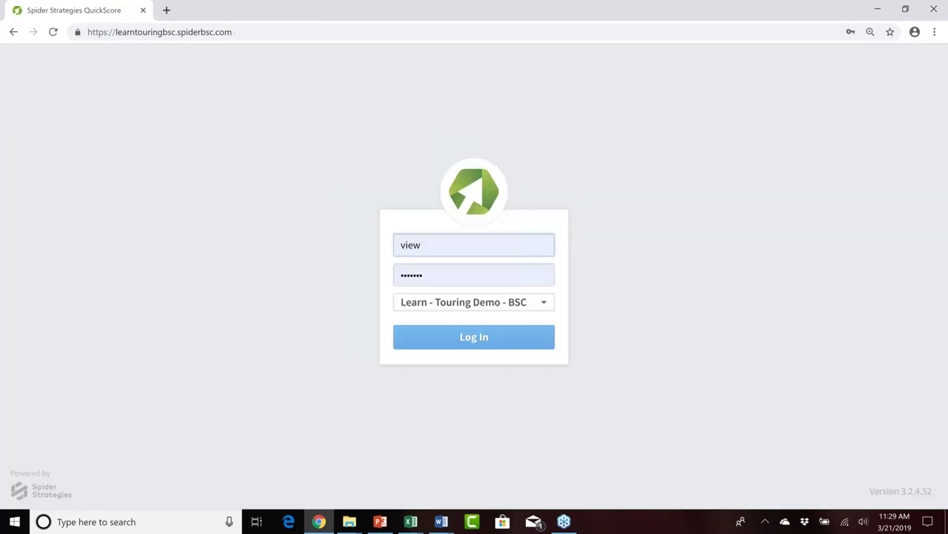
{"action": "key", "text": "End"}
{"action": "type", "text": "test"}
{"action": "key", "text": "BackSpace"}
{"action": "key", "text": "BackSpace"}
{"action": "key", "text": "BackSpace"}
{"action": "key", "text": "BackSpace"}
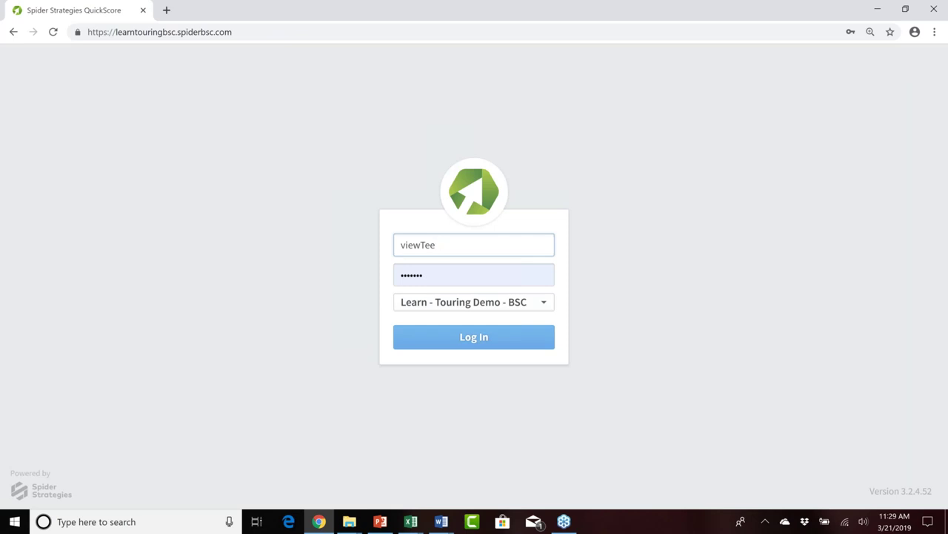
{"action": "key", "text": "BackSpace"}
{"action": "key", "text": "BackSpace"}
{"action": "key", "text": "BackSpace"}
{"action": "key", "text": "BackSpace"}
{"action": "type", "text": "Teek"}
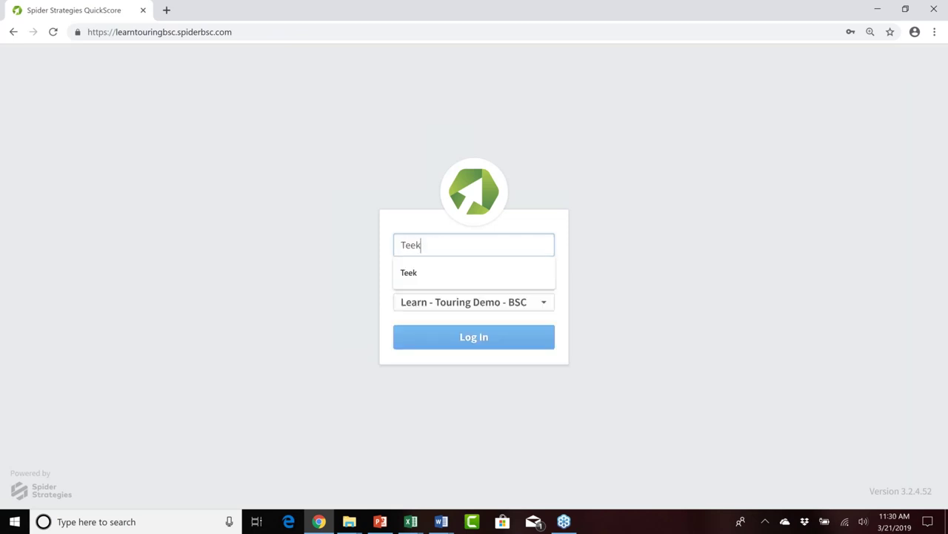
{"action": "key", "text": "BackSpace"}
{"action": "key", "text": "BackSpace"}
{"action": "key", "text": "BackSpace"}
{"action": "key", "text": "BackSpace"}
{"action": "type", "text": "Jane"}
{"action": "key", "text": "Tab"}
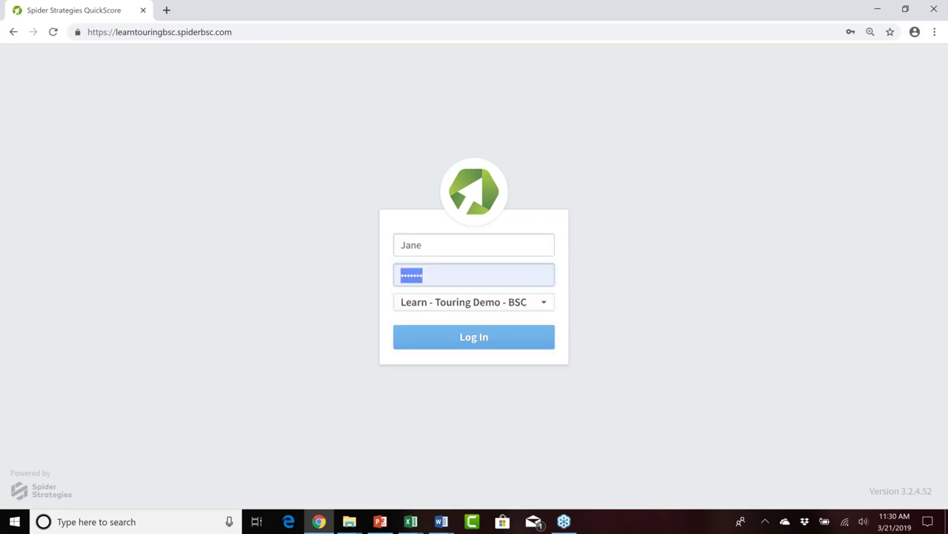
{"action": "type", "text": "••••"}
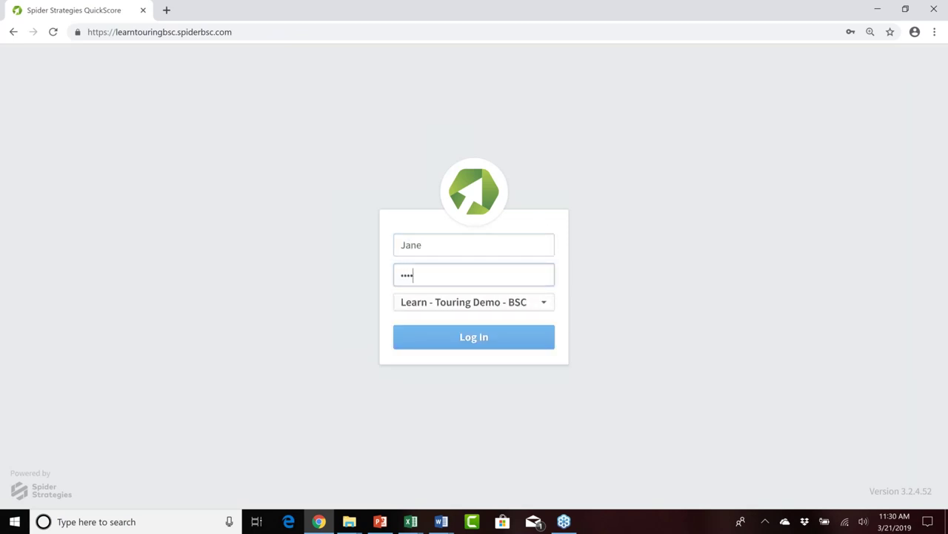
{"action": "key", "text": "Return"}
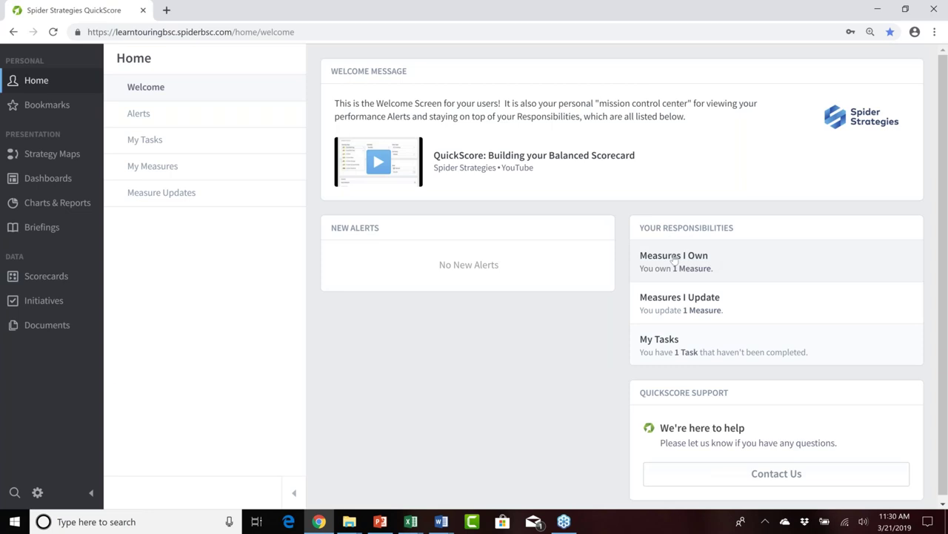
- Review this user's owned Product Revenue measure, updated measures and open tasks from Home
{"action": "left_click", "coordinate": [676, 258]}
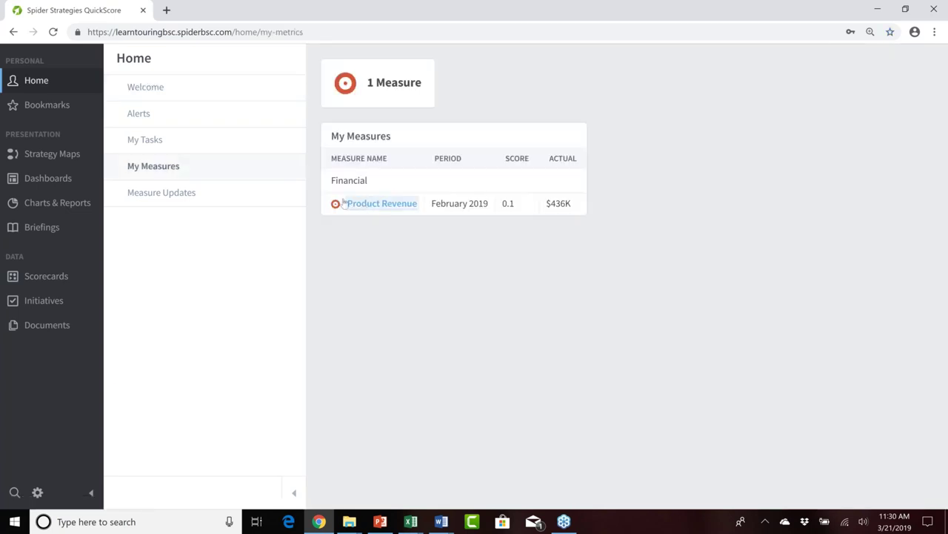
{"action": "left_click", "coordinate": [374, 206]}
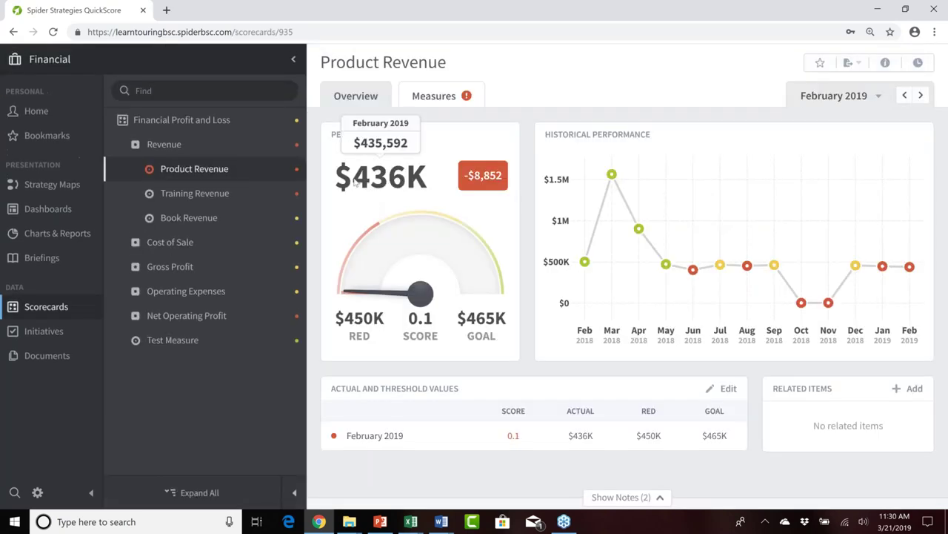
{"action": "left_click", "coordinate": [43, 113]}
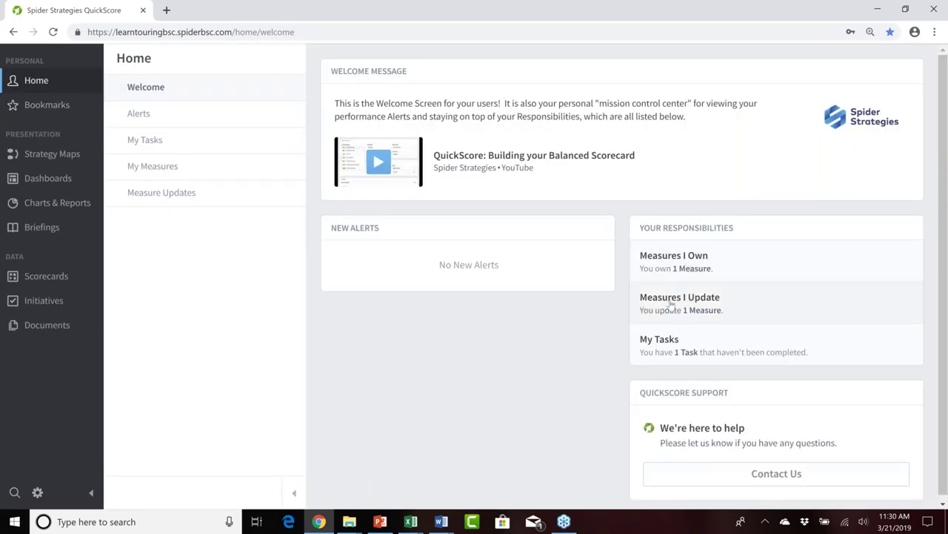
{"action": "left_click", "coordinate": [671, 304]}
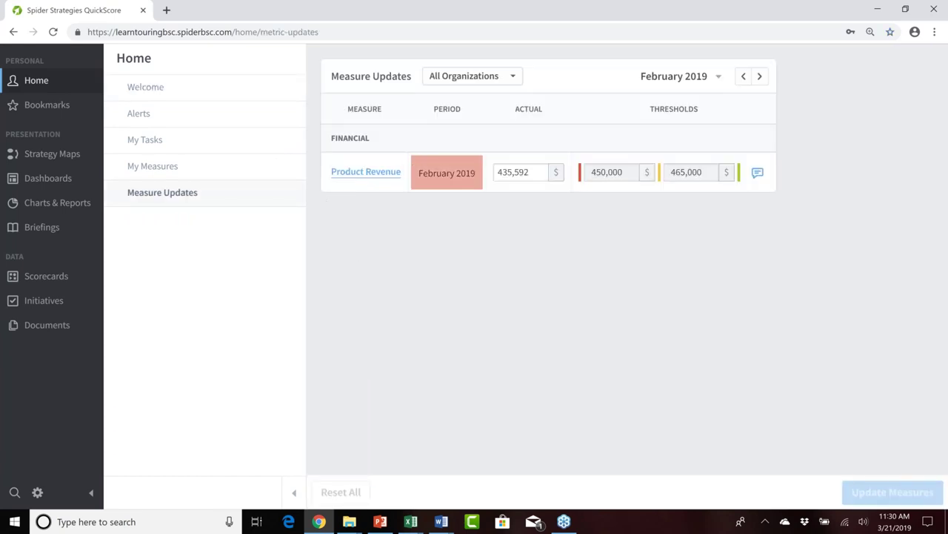
{"action": "left_click", "coordinate": [32, 85]}
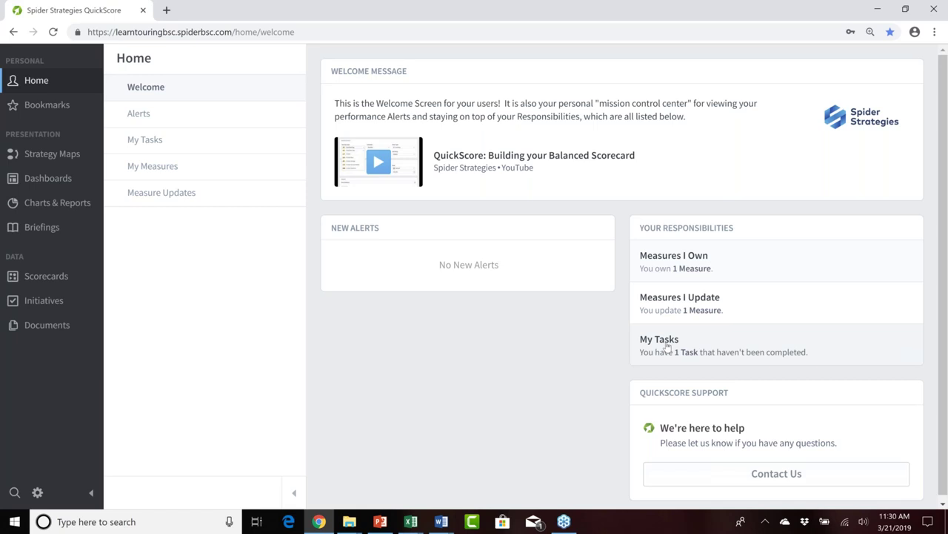
{"action": "left_click", "coordinate": [667, 345]}
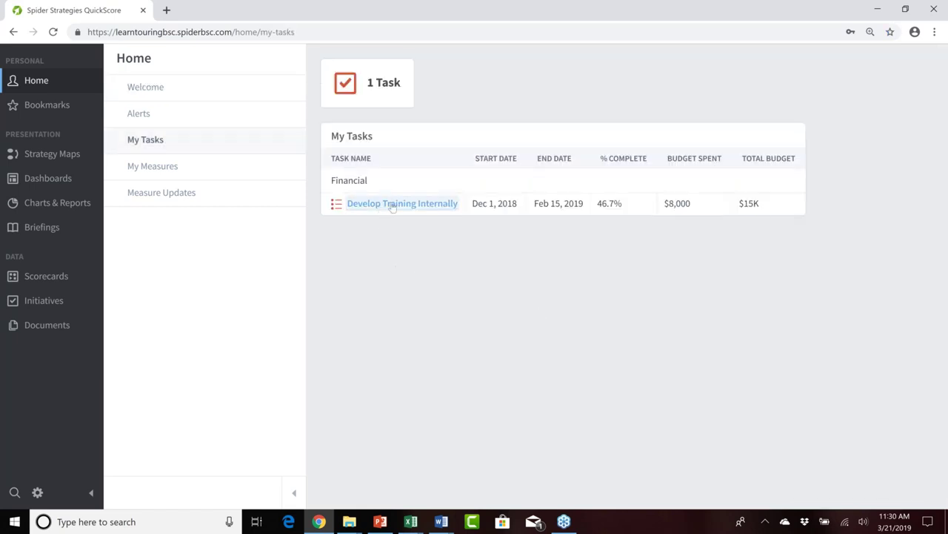
{"action": "left_click", "coordinate": [43, 88]}
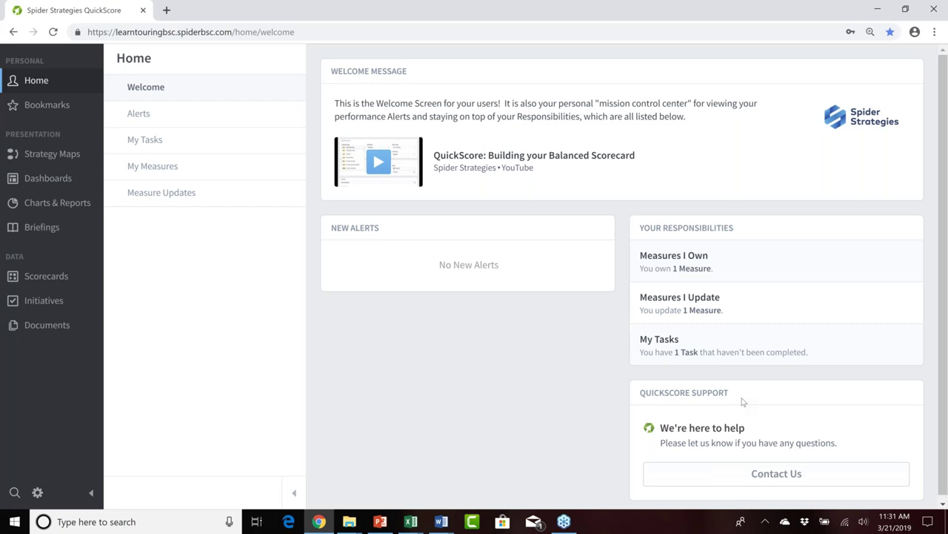
- Log out and sign in as a different user with that account's username and password
{"action": "left_click", "coordinate": [37, 493]}
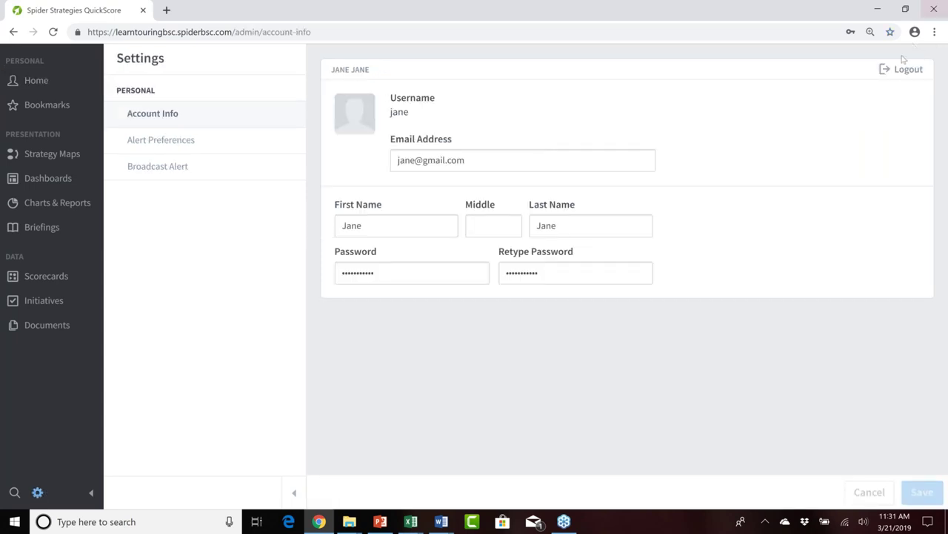
{"action": "left_click", "coordinate": [901, 72]}
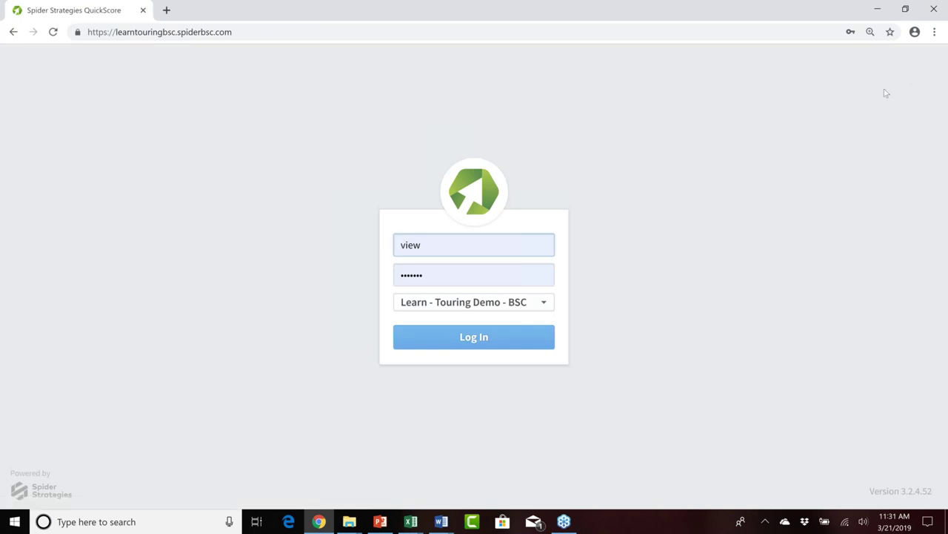
{"action": "left_click", "coordinate": [433, 245]}
{"action": "double_click", "coordinate": [400, 249]}
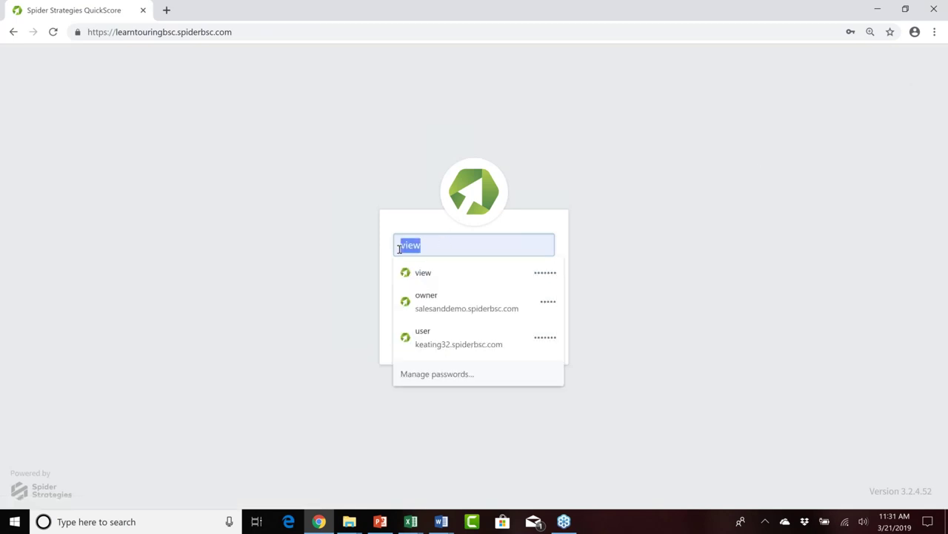
{"action": "type", "text": "Teek"}
{"action": "key", "text": "Down"}
{"action": "key", "text": "Return"}
{"action": "type", "text": "password"}
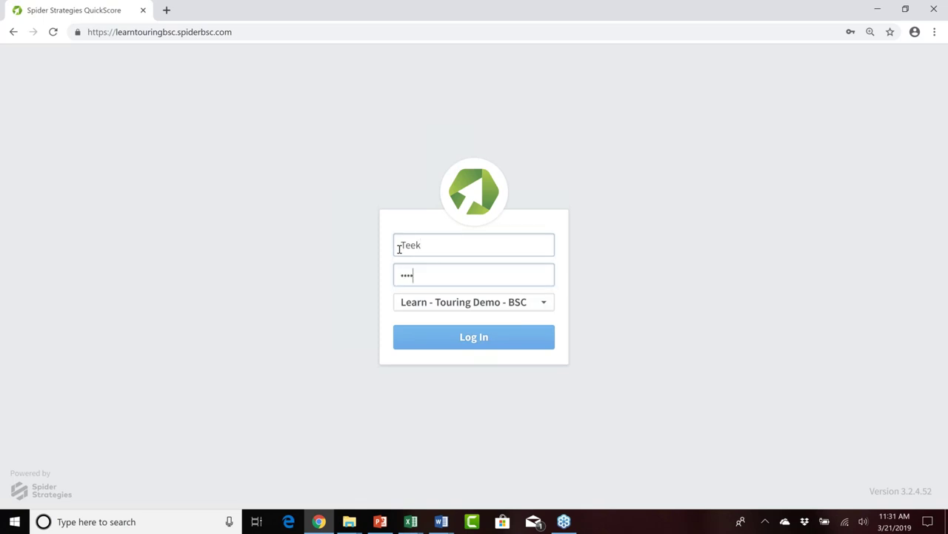
{"action": "key", "text": "Return"}
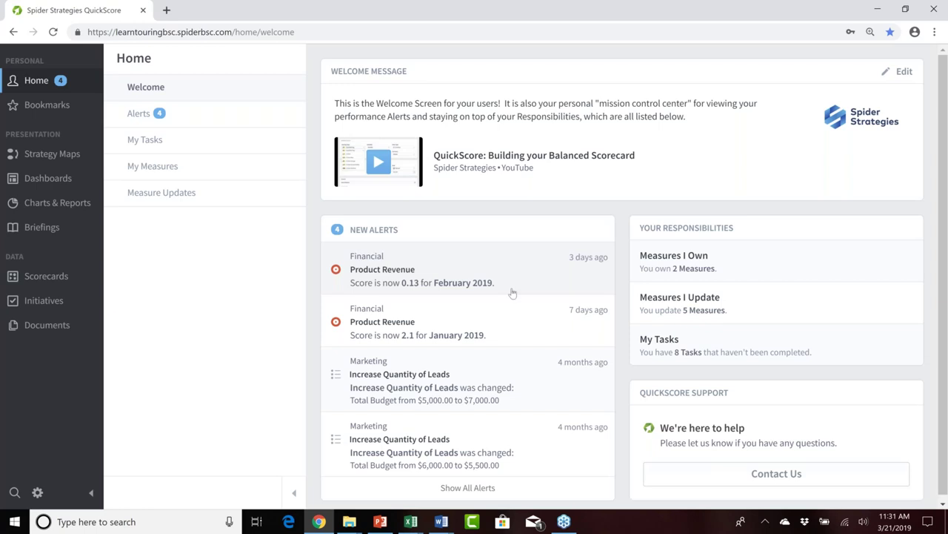
- Open Charts & Reports for Mobileworld Inc. to show the Red Measures report
{"action": "left_click", "coordinate": [53, 208]}
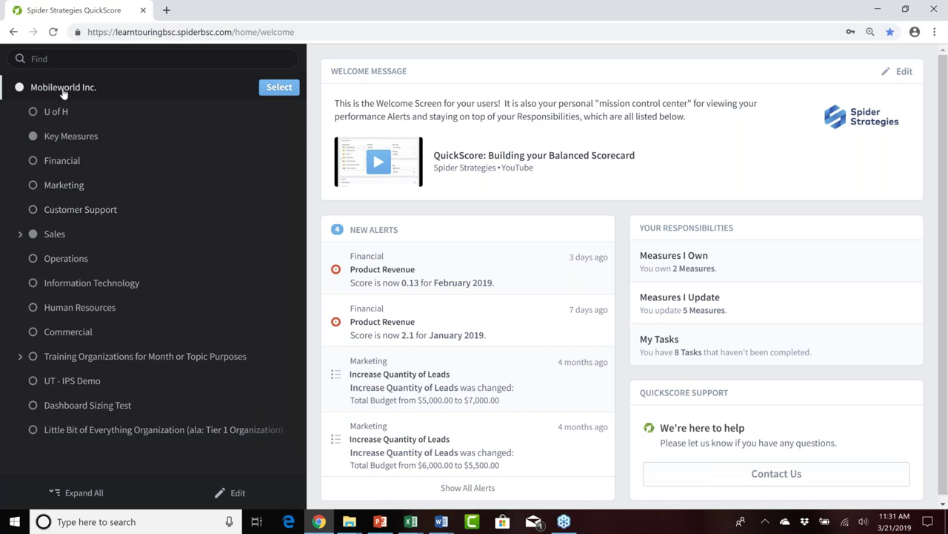
{"action": "left_click", "coordinate": [289, 89]}
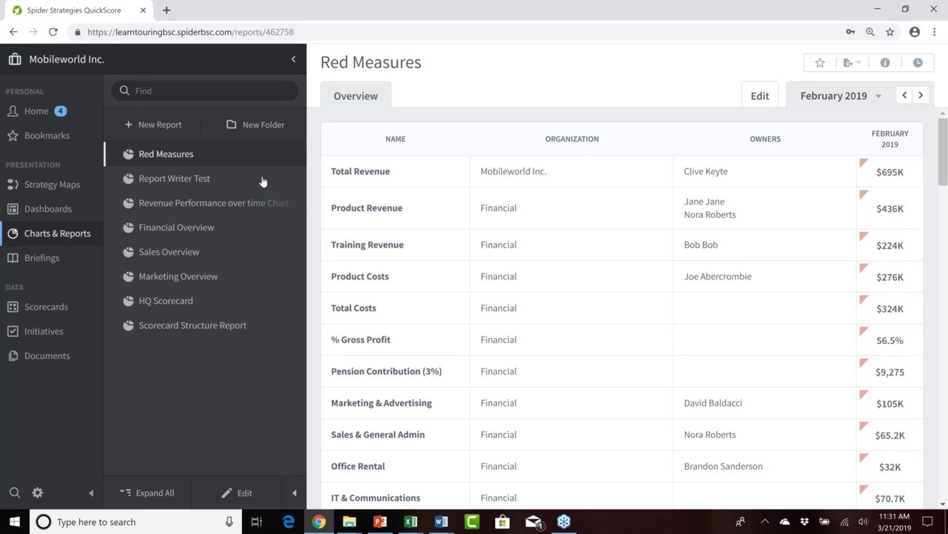
- Create a Report Writer report with Name, Owners and Updaters columns, advancing to Row Filters
{"action": "left_click", "coordinate": [171, 126]}
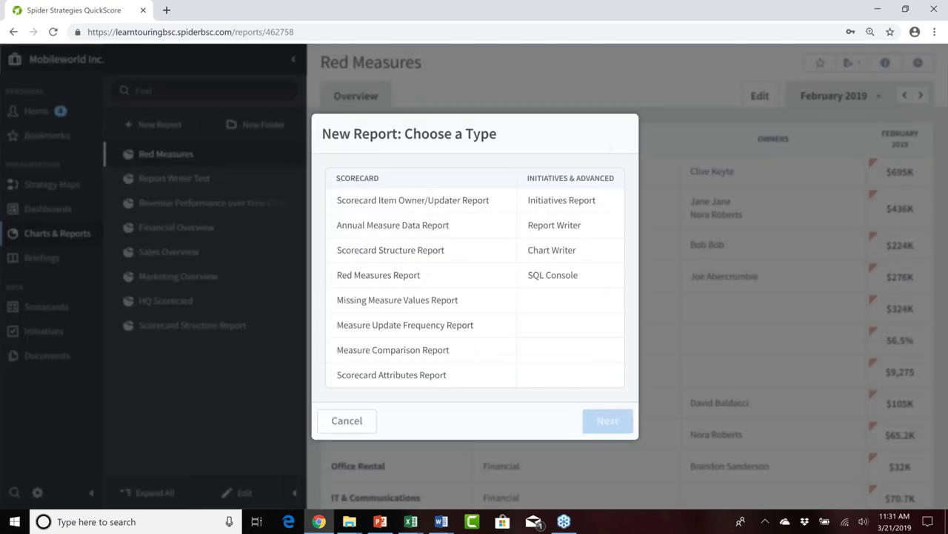
{"action": "left_click", "coordinate": [552, 232]}
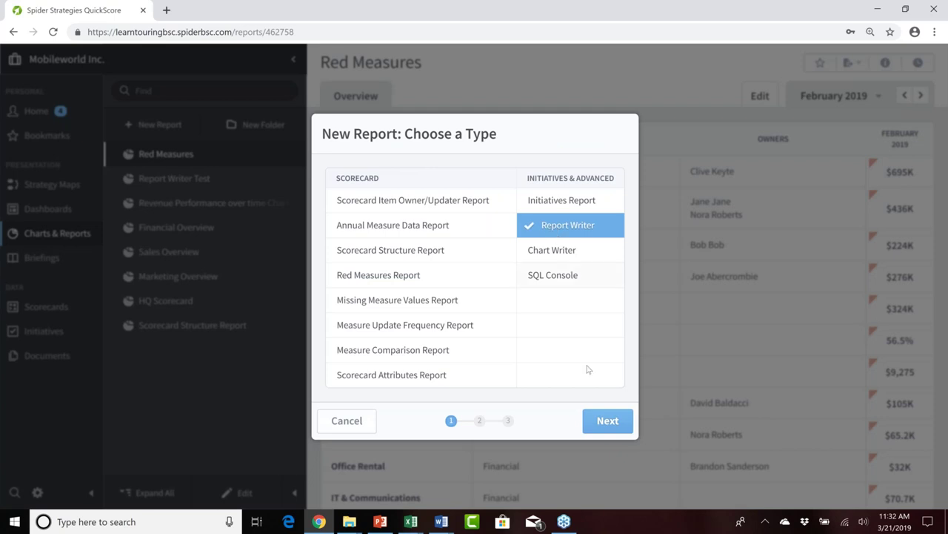
{"action": "left_click", "coordinate": [606, 422]}
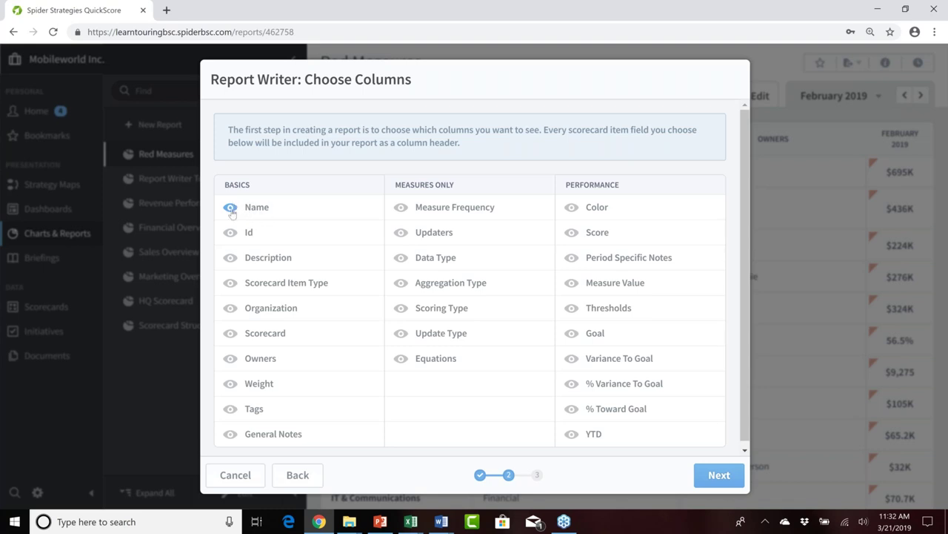
{"action": "left_click", "coordinate": [230, 359]}
{"action": "left_click", "coordinate": [404, 234]}
{"action": "left_click", "coordinate": [719, 475]}
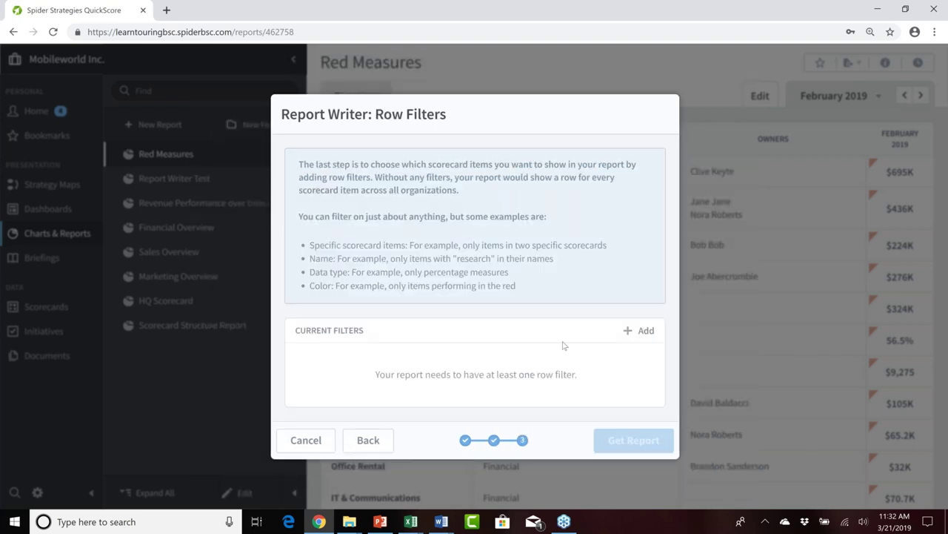
- Add a row filter for items whose Owners include the departing user
{"action": "left_click", "coordinate": [645, 333]}
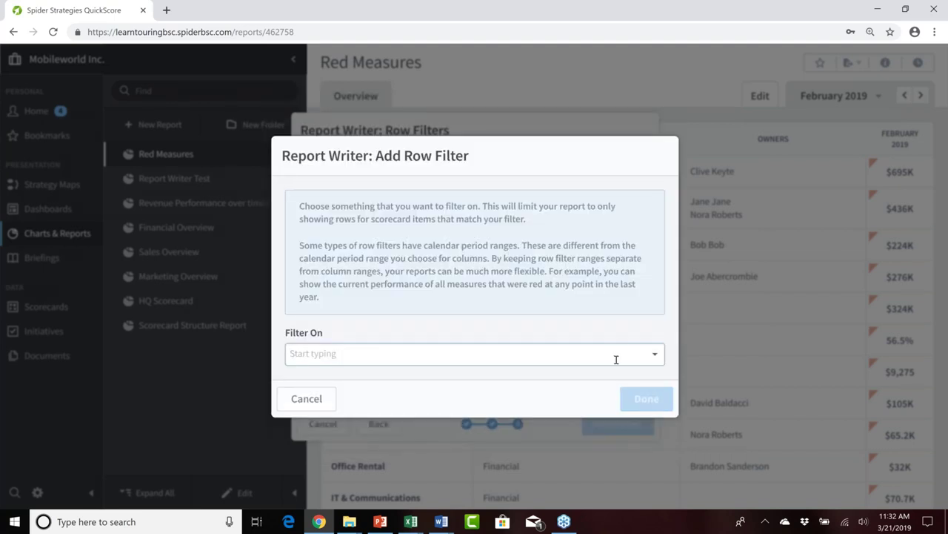
{"action": "left_click", "coordinate": [620, 354]}
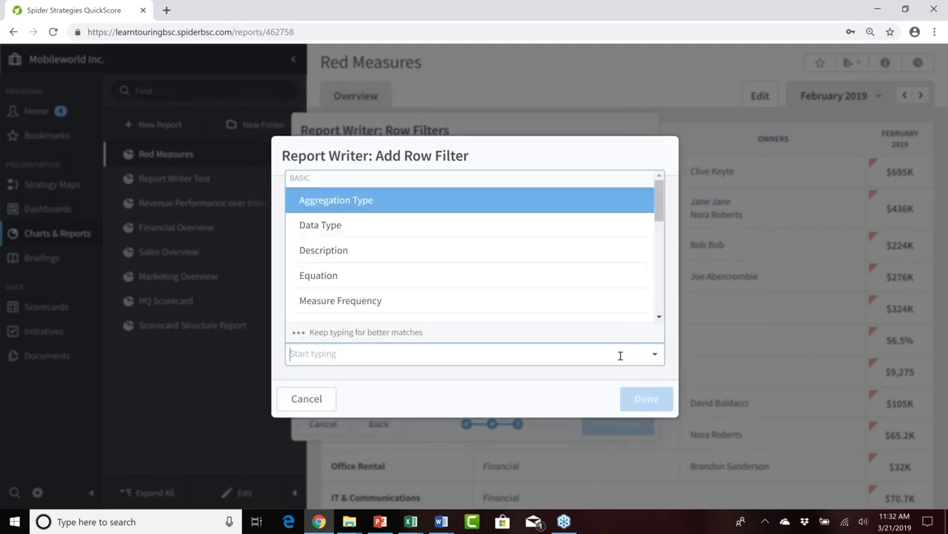
{"action": "type", "text": "o"}
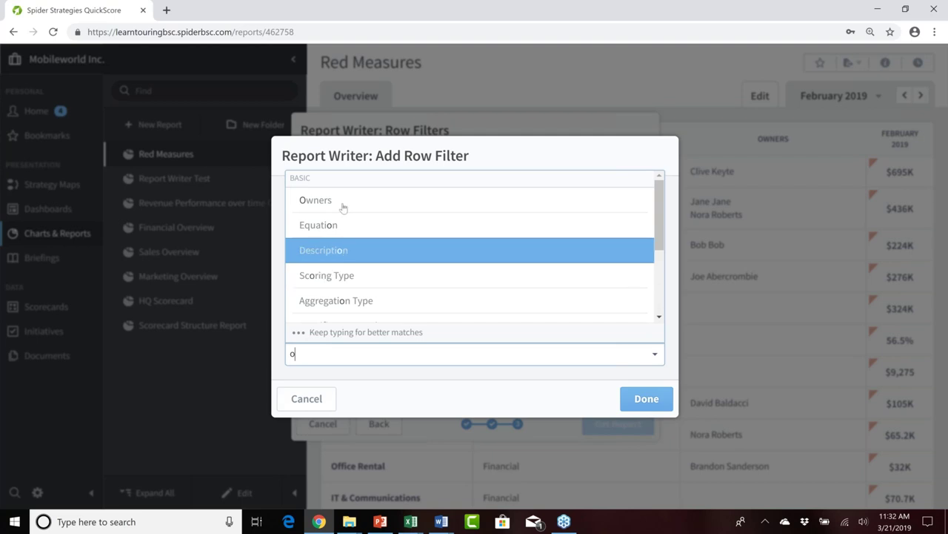
{"action": "left_click", "coordinate": [335, 206]}
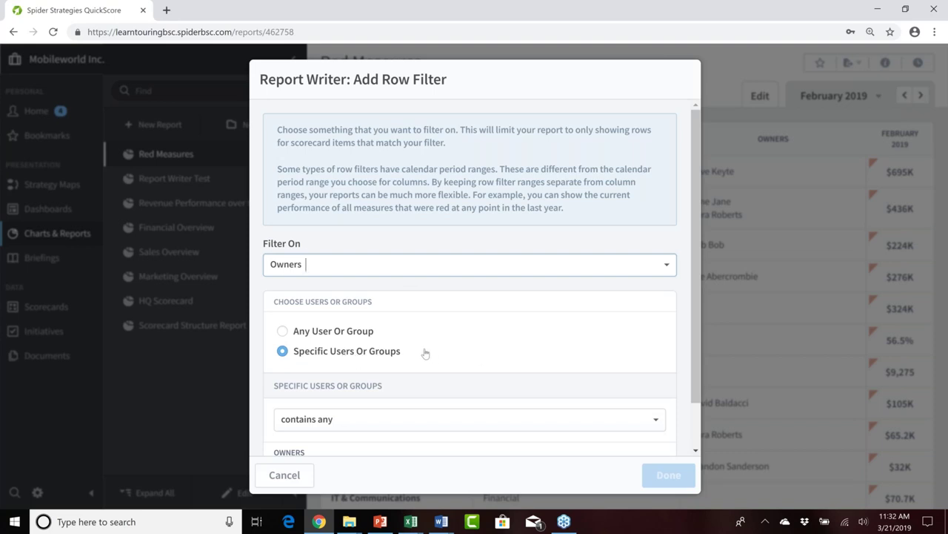
{"action": "scroll", "coordinate": [425, 354], "scroll_direction": "down", "scroll_amount": 1}
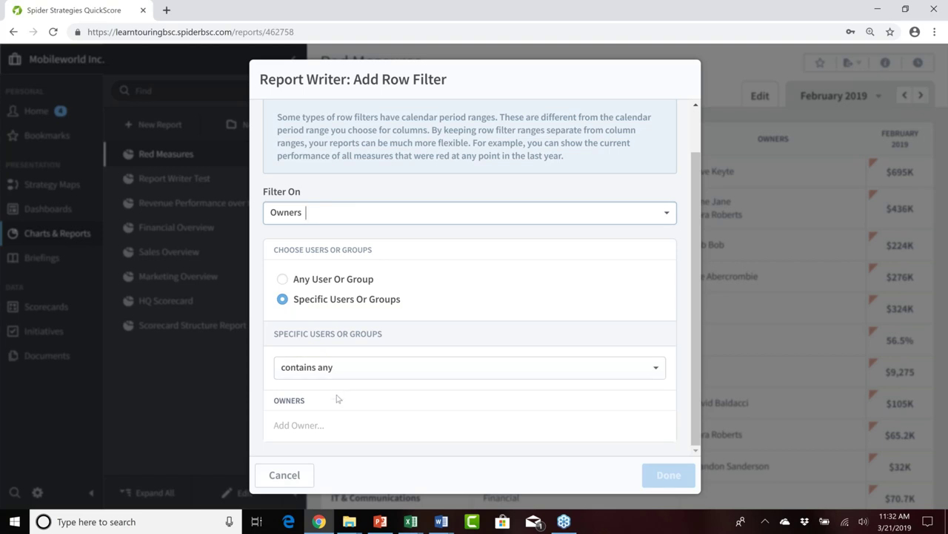
{"action": "left_click", "coordinate": [300, 424]}
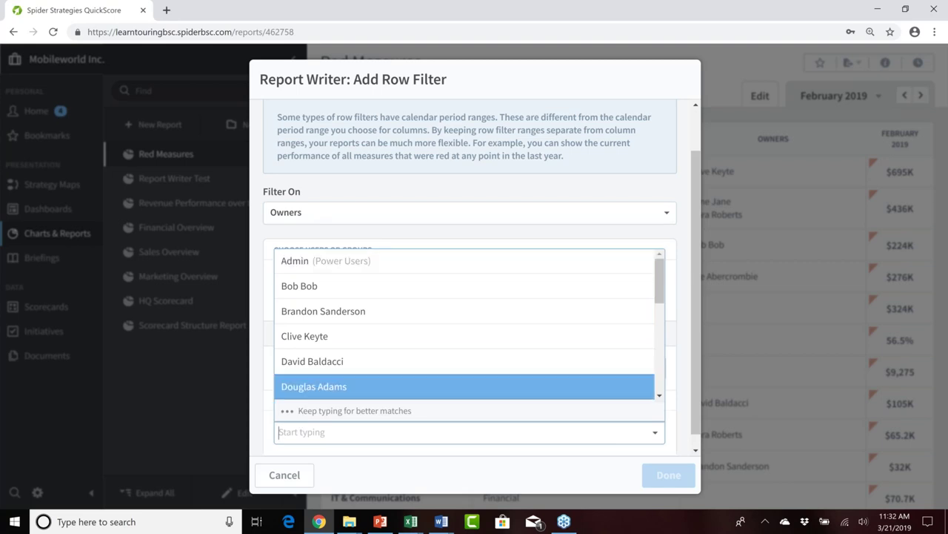
{"action": "left_click", "coordinate": [310, 291]}
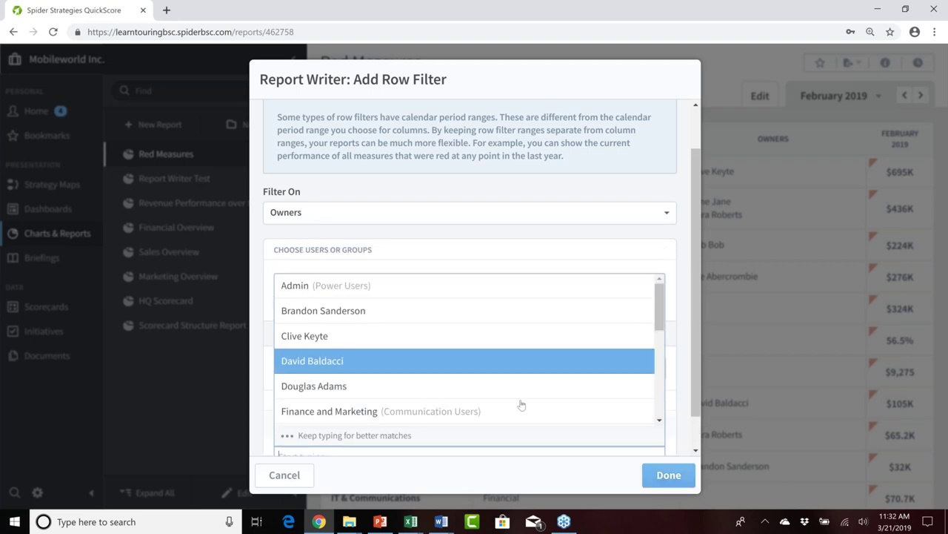
{"action": "left_click", "coordinate": [668, 475]}
{"action": "left_click", "coordinate": [668, 475]}
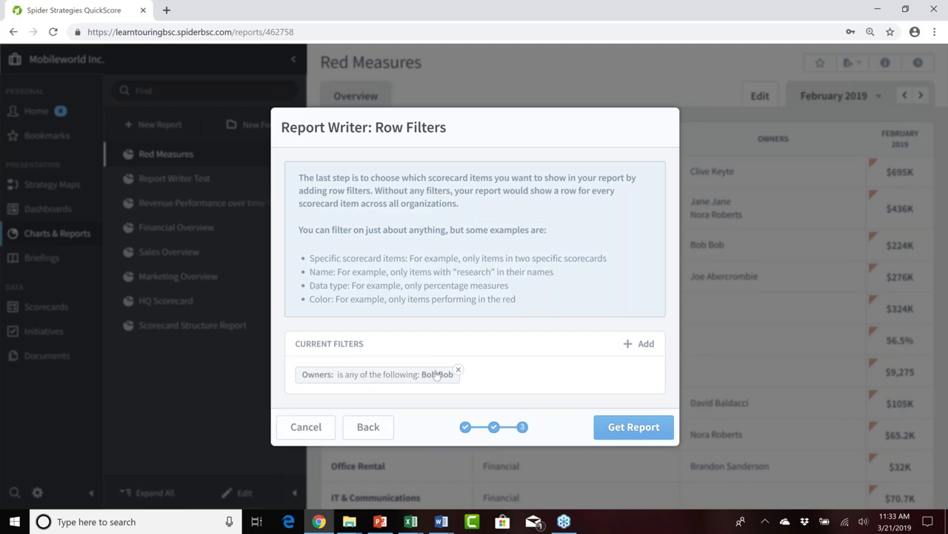
- Add a second row filter for items whose Updaters include the departing user
{"action": "left_click", "coordinate": [642, 345]}
{"action": "left_click", "coordinate": [589, 355]}
{"action": "type", "text": "u"}
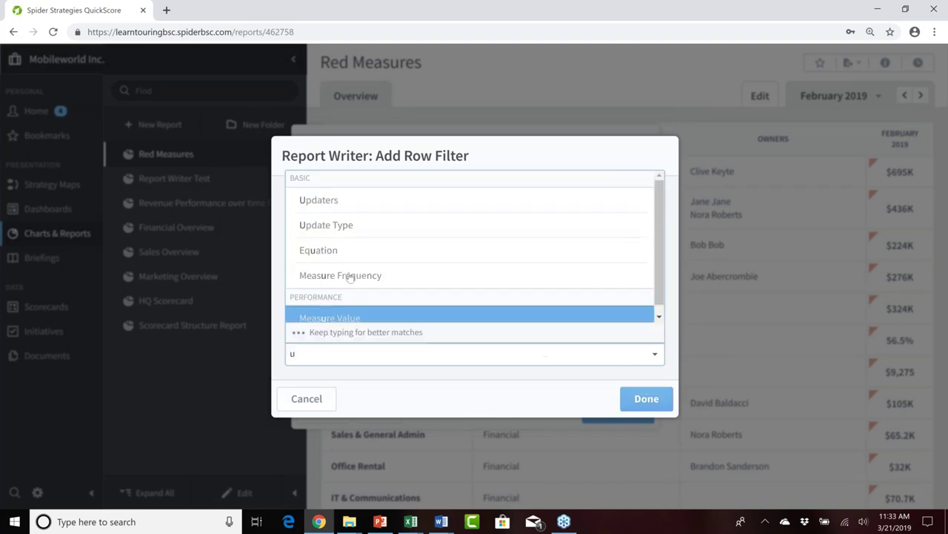
{"action": "left_click", "coordinate": [363, 202]}
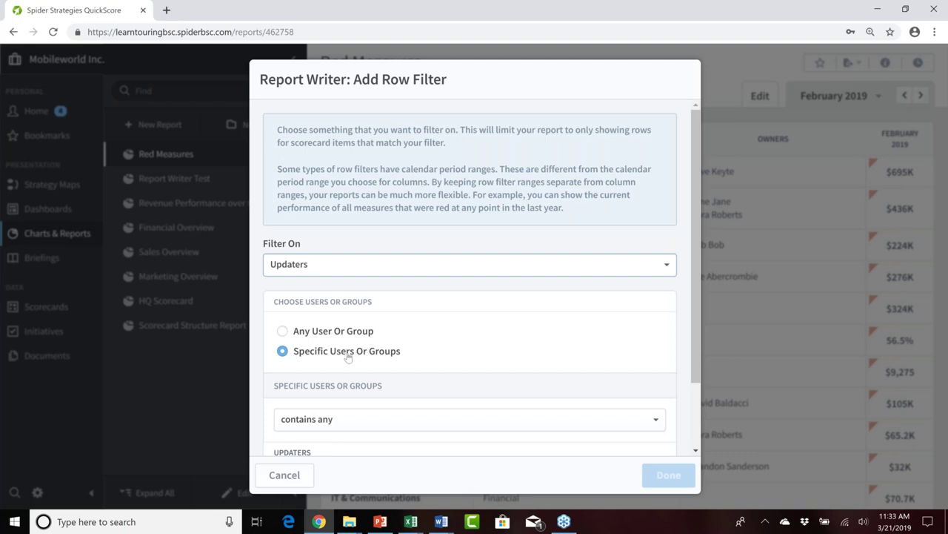
{"action": "scroll", "coordinate": [500, 367], "scroll_direction": "down", "scroll_amount": 1}
{"action": "scroll", "coordinate": [356, 388], "scroll_direction": "down", "scroll_amount": 2}
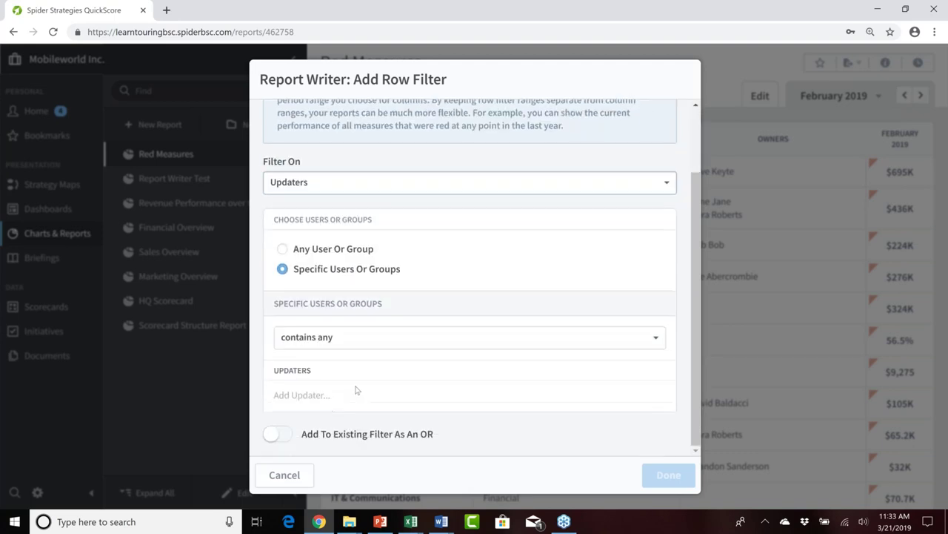
{"action": "left_click", "coordinate": [307, 401]}
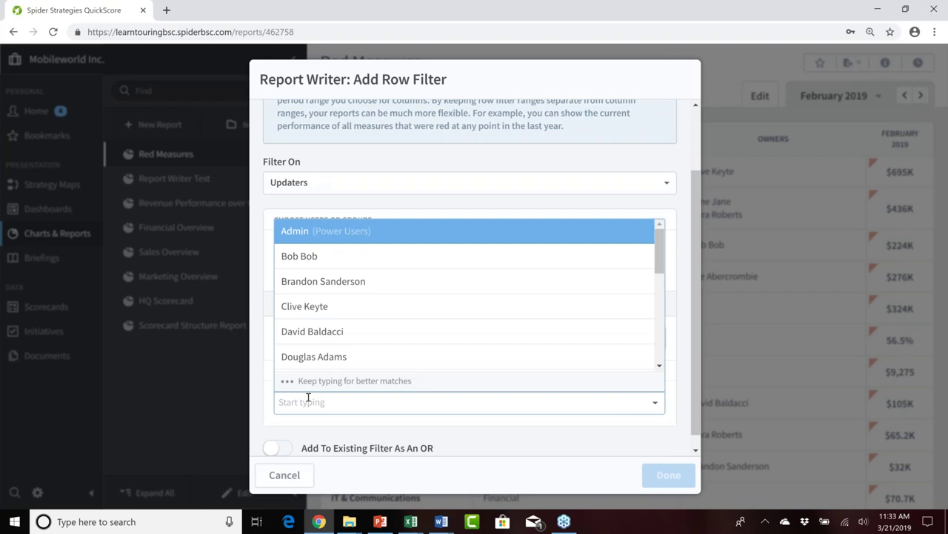
{"action": "key", "text": "Down"}
{"action": "left_click", "coordinate": [295, 260]}
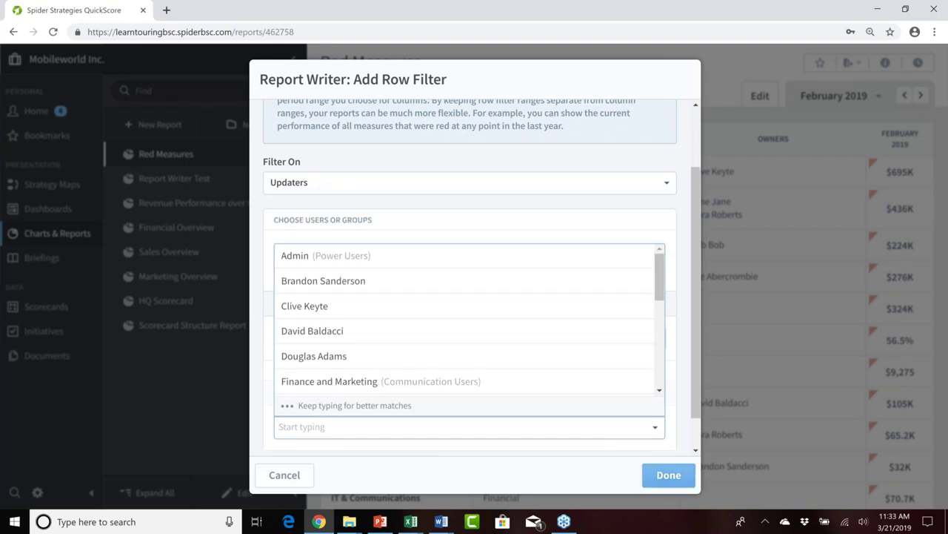
{"action": "left_click", "coordinate": [695, 452]}
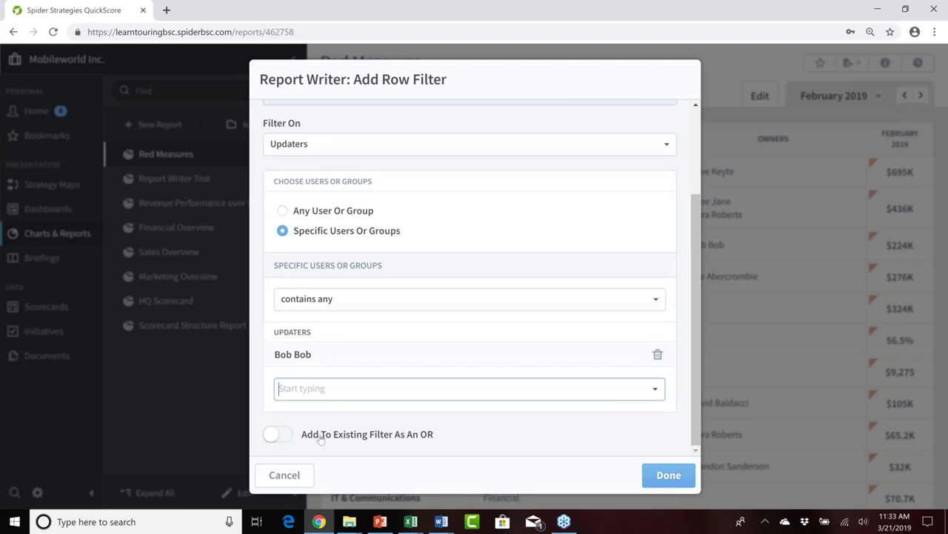
- Combine the Updaters filter with the existing one as OR and generate the report
{"action": "left_click", "coordinate": [279, 435]}
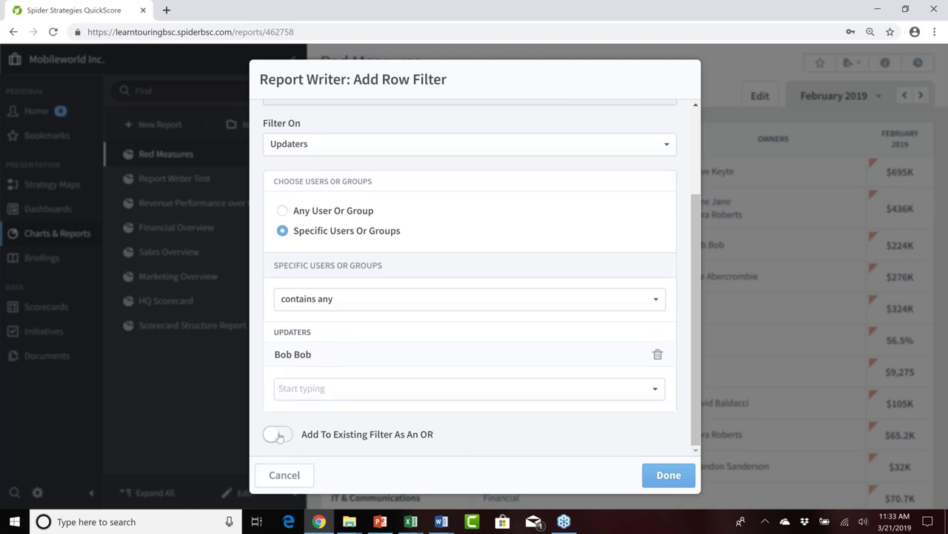
{"action": "left_click", "coordinate": [282, 436]}
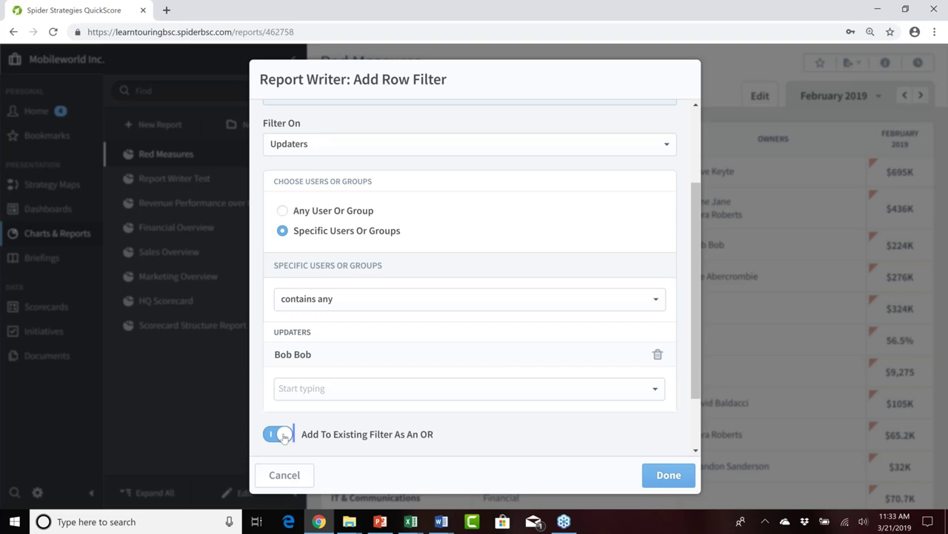
{"action": "left_click", "coordinate": [675, 477]}
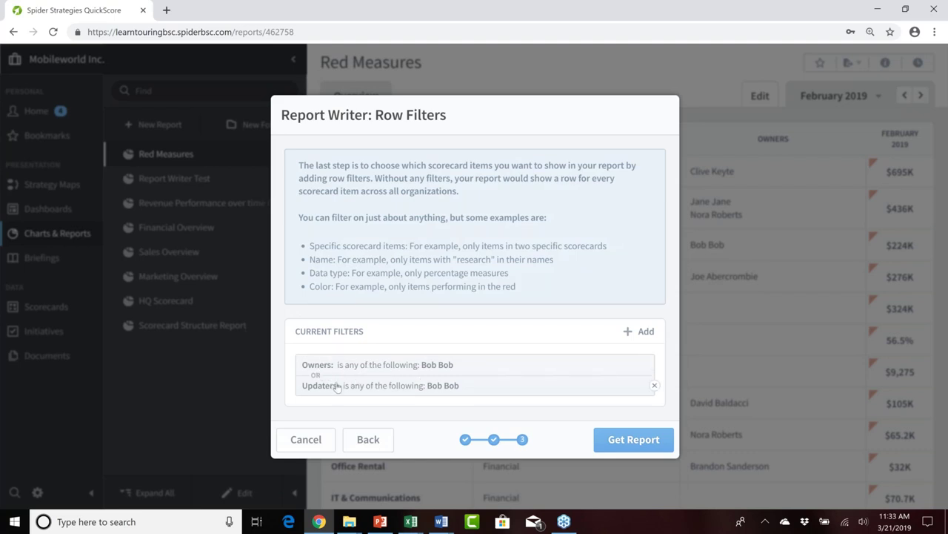
{"action": "left_click", "coordinate": [633, 440]}
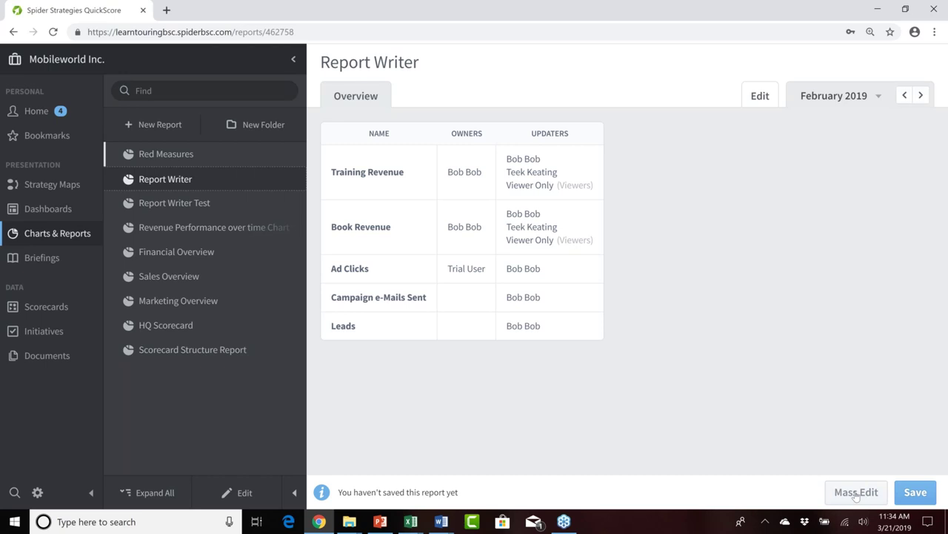
- Select all five report items for a bulk edit
{"action": "left_click", "coordinate": [856, 493]}
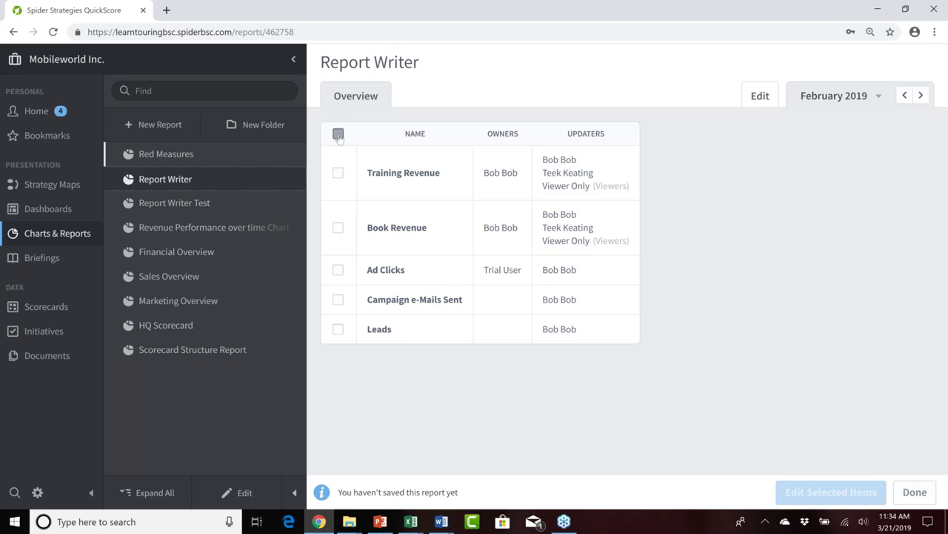
{"action": "left_click", "coordinate": [339, 135]}
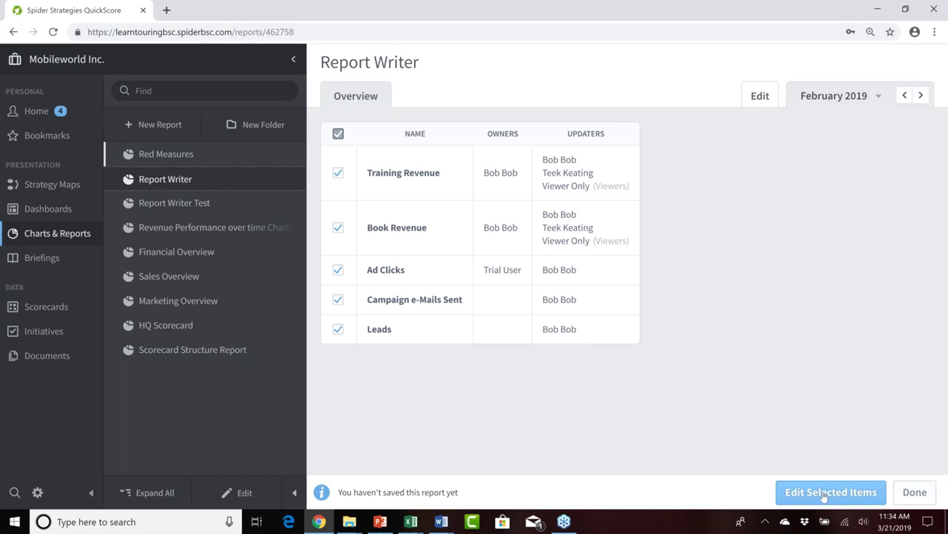
{"action": "left_click", "coordinate": [824, 492]}
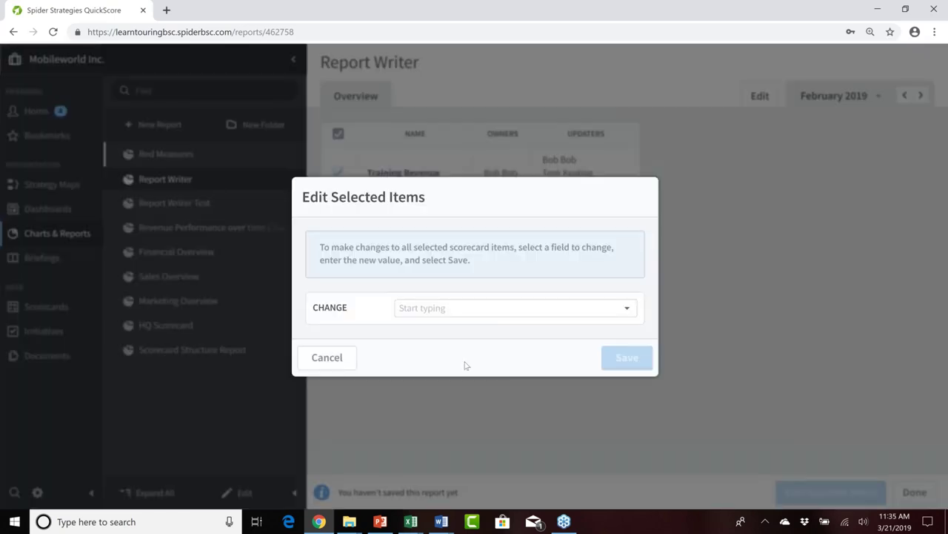
- Bulk-add the replacement user as an owner of the five items and apply it
{"action": "left_click", "coordinate": [466, 309]}
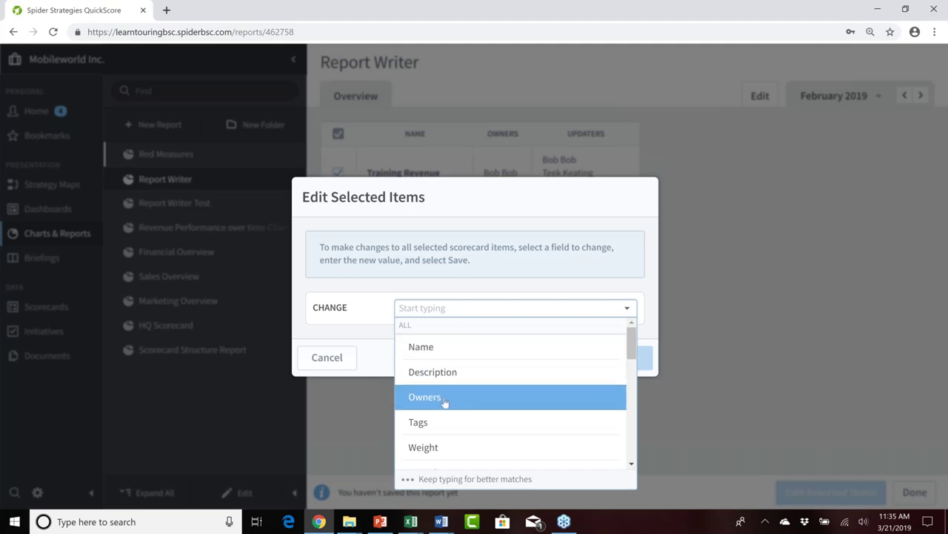
{"action": "left_click", "coordinate": [444, 401]}
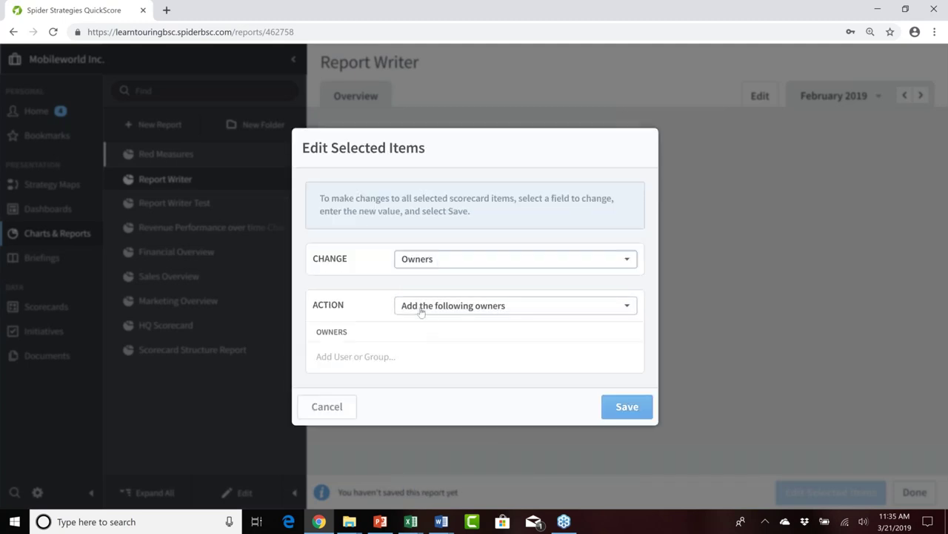
{"action": "left_click", "coordinate": [628, 307]}
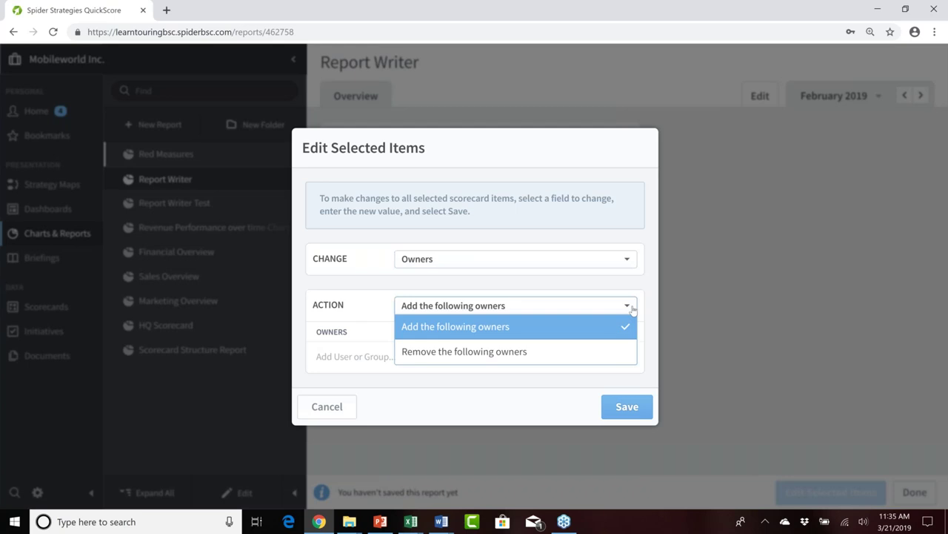
{"action": "left_click", "coordinate": [523, 335]}
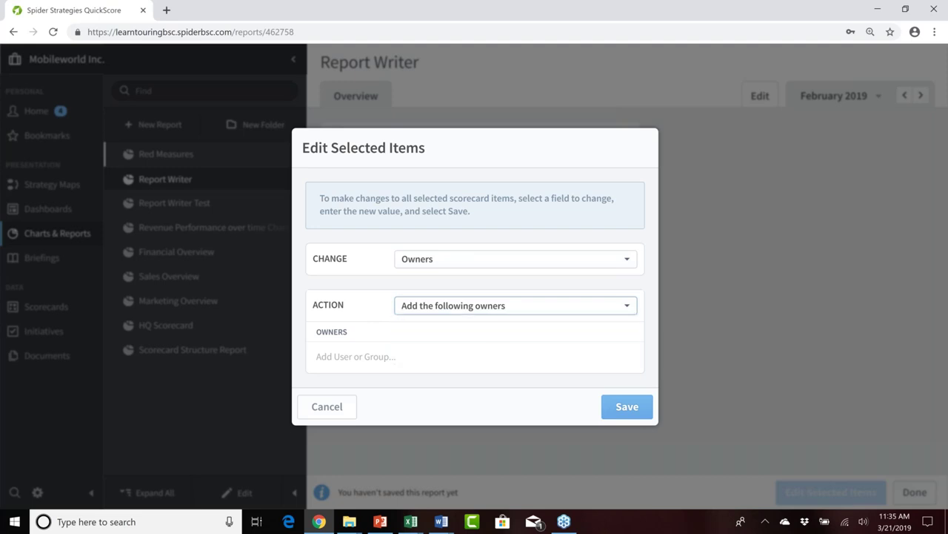
{"action": "left_click", "coordinate": [363, 358]}
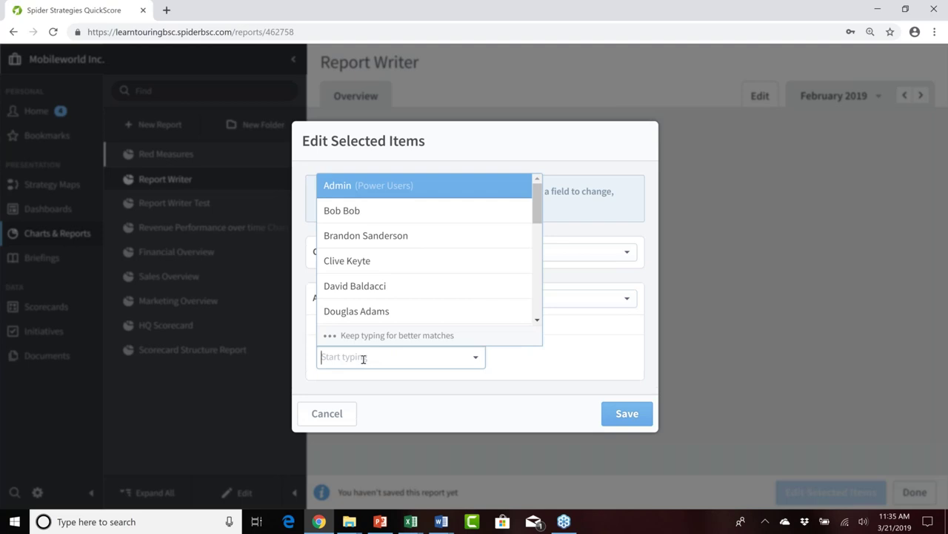
{"action": "type", "text": "j"}
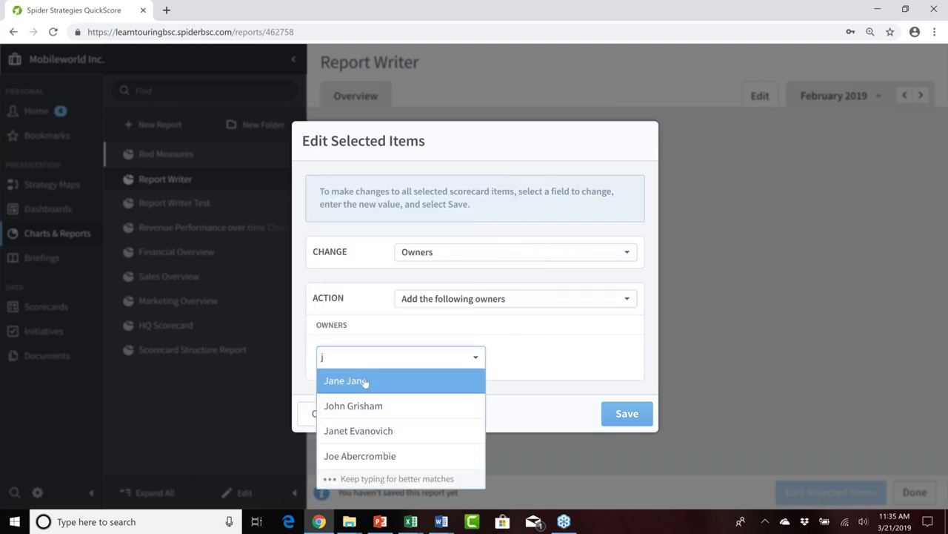
{"action": "left_click", "coordinate": [365, 381]}
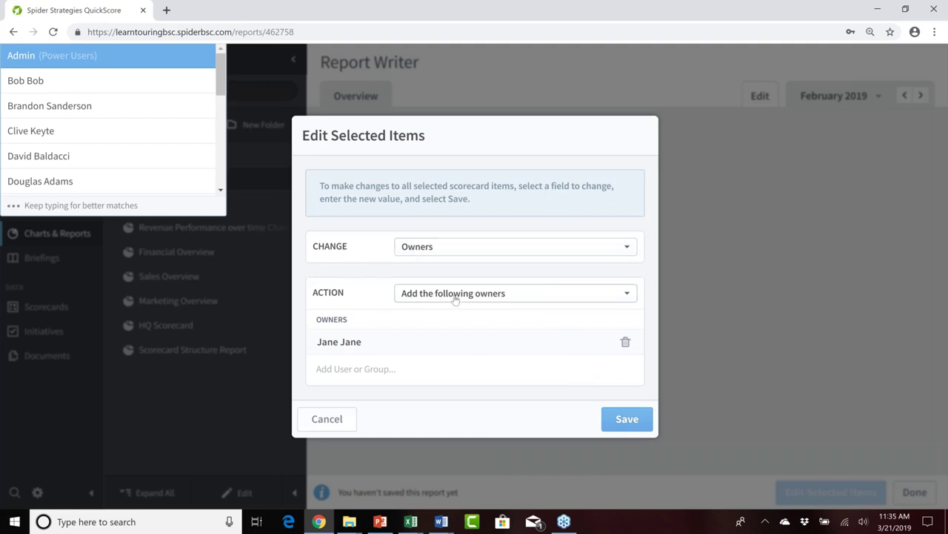
{"action": "left_click", "coordinate": [627, 419]}
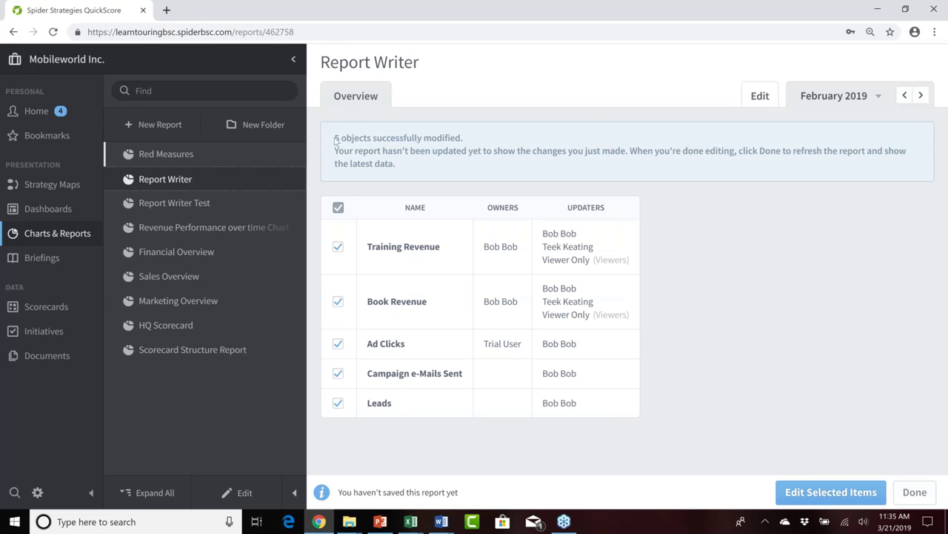
{"action": "left_click_drag", "start_coordinate": [335, 141], "coordinate": [466, 142]}
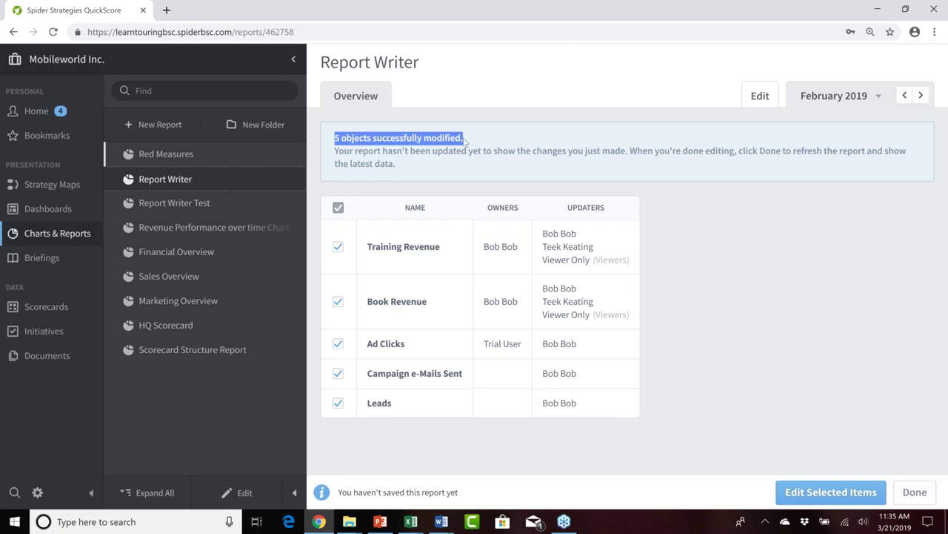
{"action": "left_click_drag", "start_coordinate": [335, 155], "coordinate": [514, 163]}
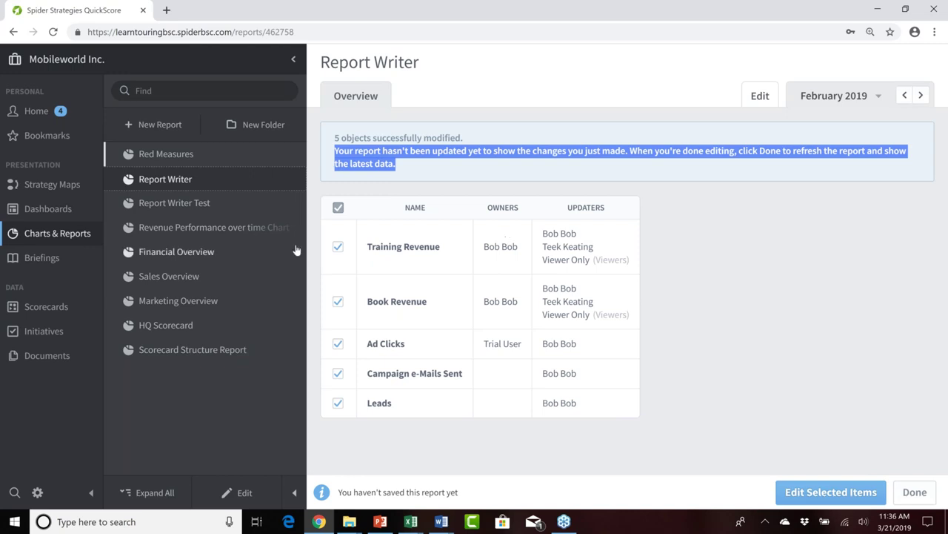
- Start a bulk edit on two measures, cancel it, and reselect all five measures
{"action": "left_click", "coordinate": [338, 345]}
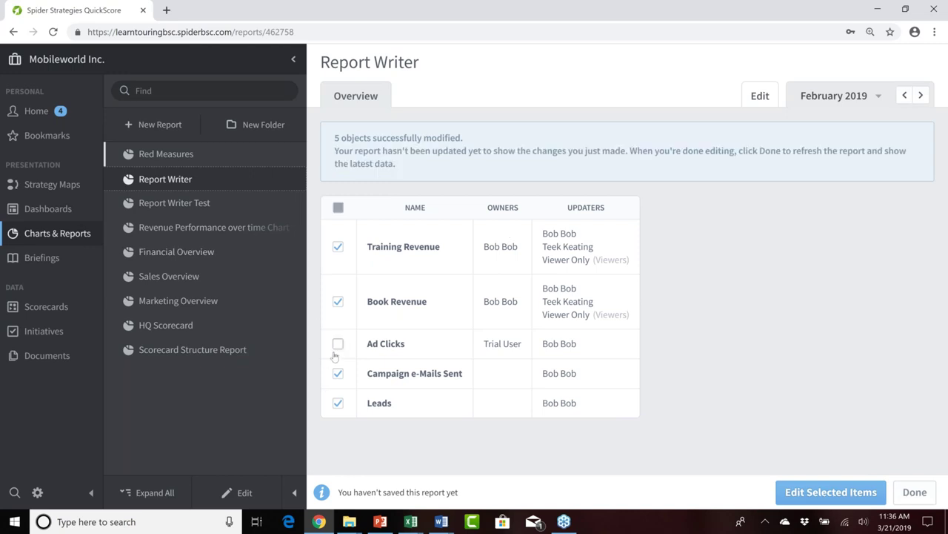
{"action": "left_click", "coordinate": [338, 375]}
{"action": "left_click", "coordinate": [338, 403]}
{"action": "left_click", "coordinate": [836, 494]}
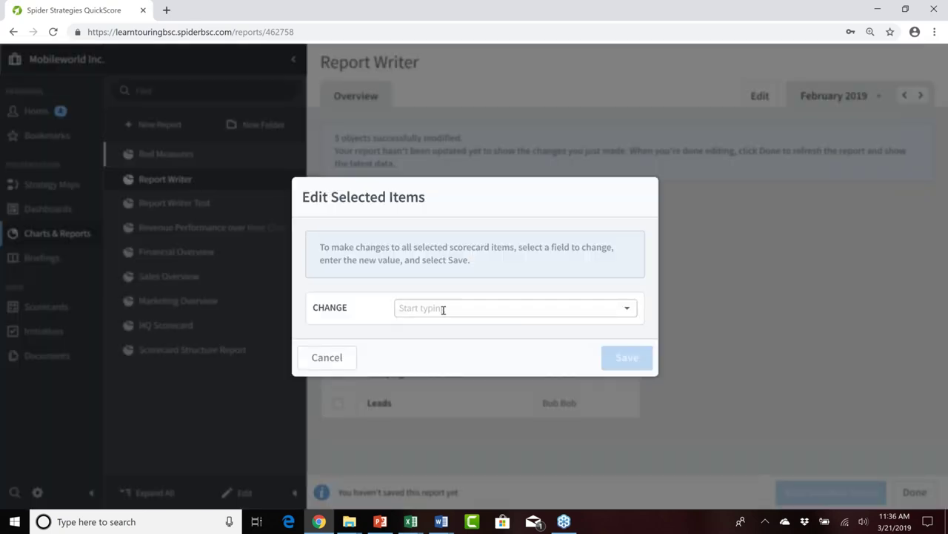
{"action": "left_click", "coordinate": [443, 309]}
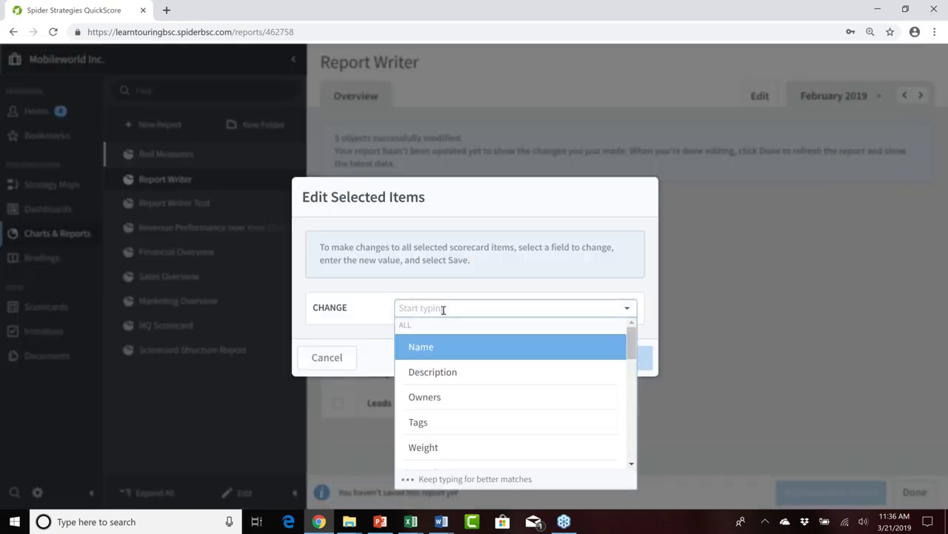
{"action": "type", "text": "u"}
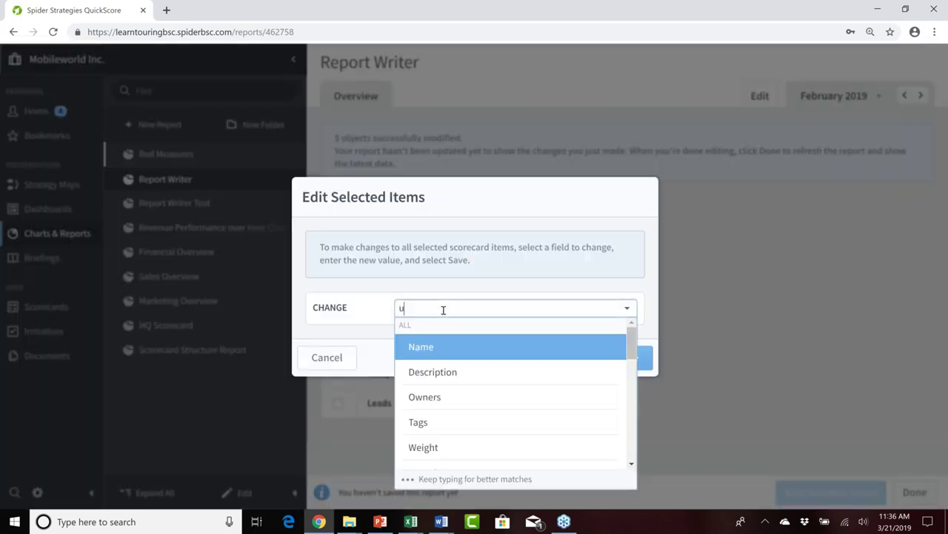
{"action": "left_click", "coordinate": [318, 366]}
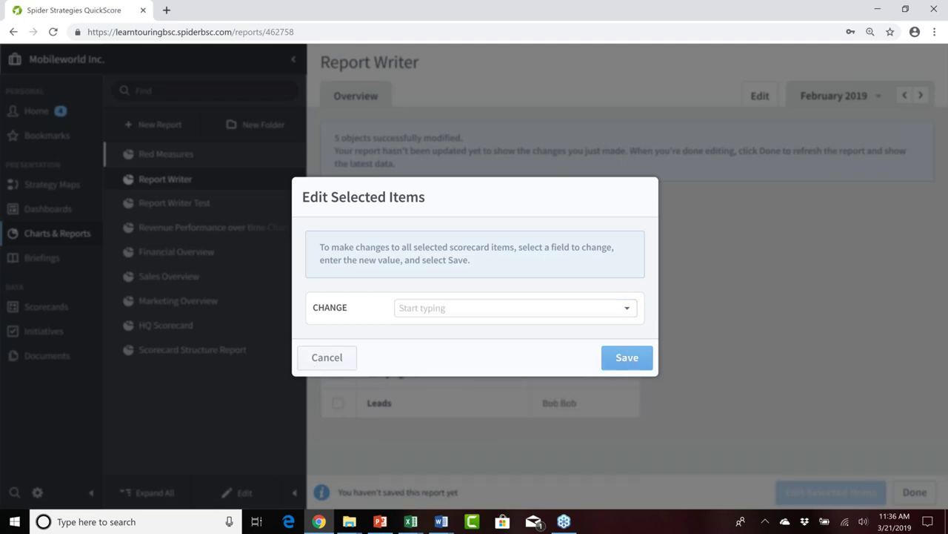
{"action": "left_click", "coordinate": [337, 372]}
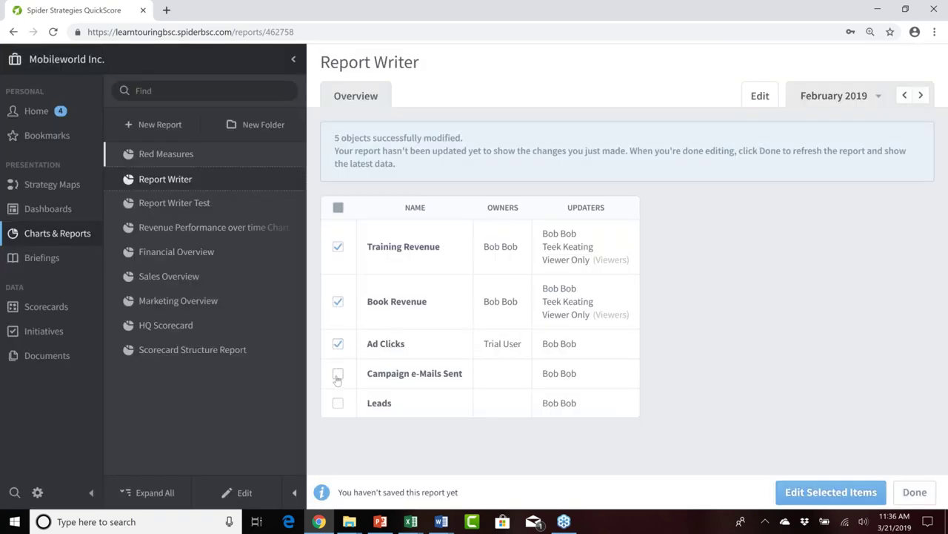
{"action": "left_click", "coordinate": [338, 402]}
- Bulk-edit all five measures to add the replacement user as an updater
{"action": "left_click", "coordinate": [829, 493]}
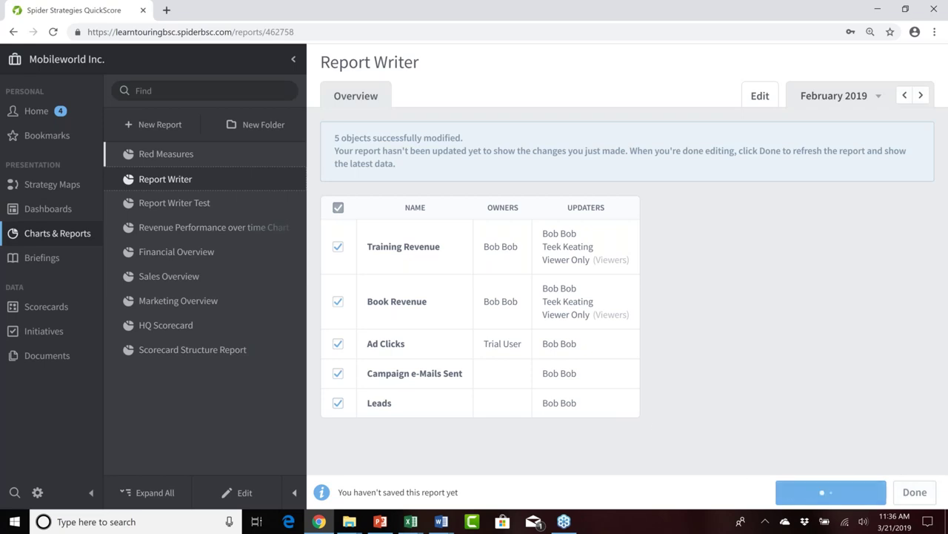
{"action": "left_click", "coordinate": [527, 313]}
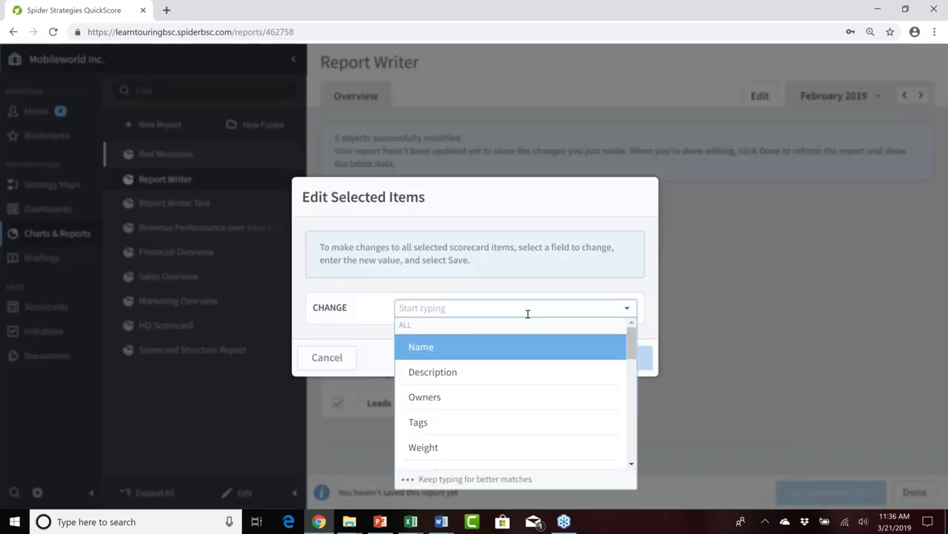
{"action": "type", "text": "u"}
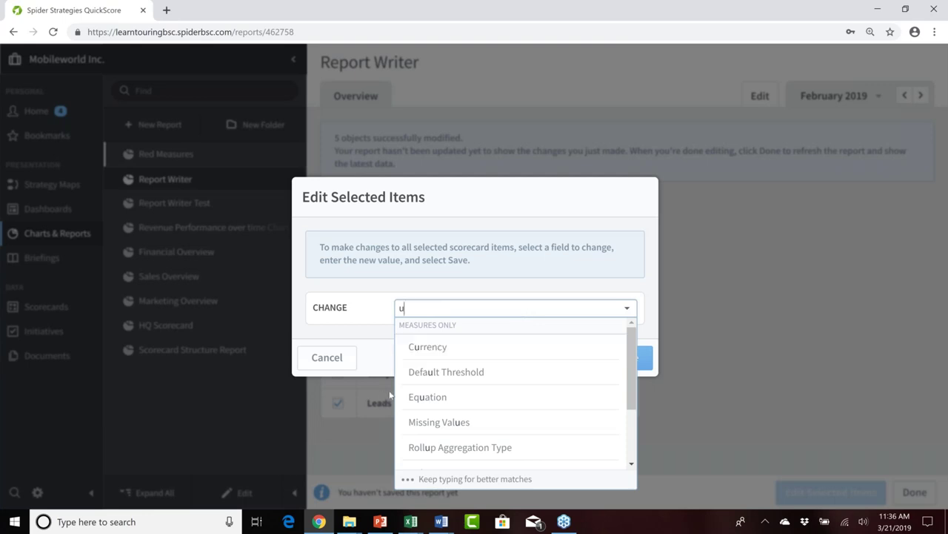
{"action": "type", "text": "p"}
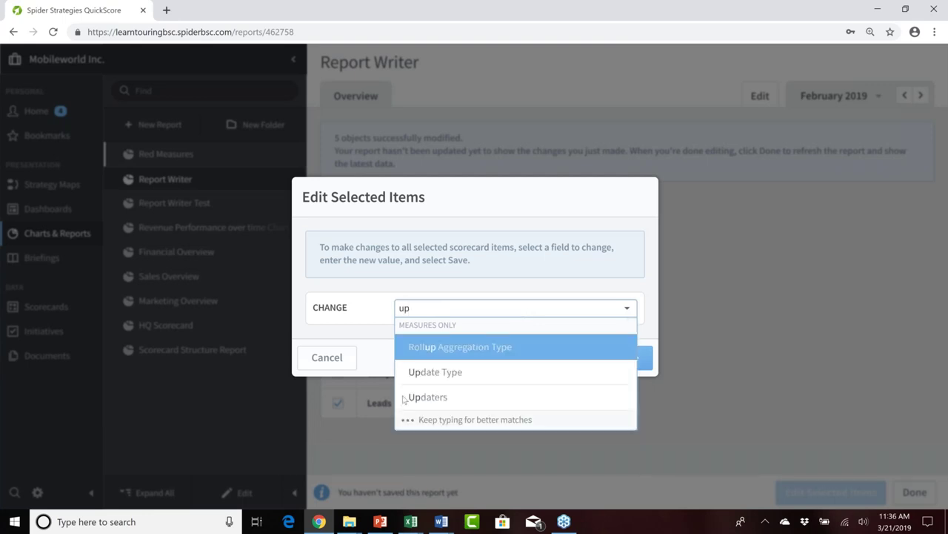
{"action": "left_click", "coordinate": [432, 398]}
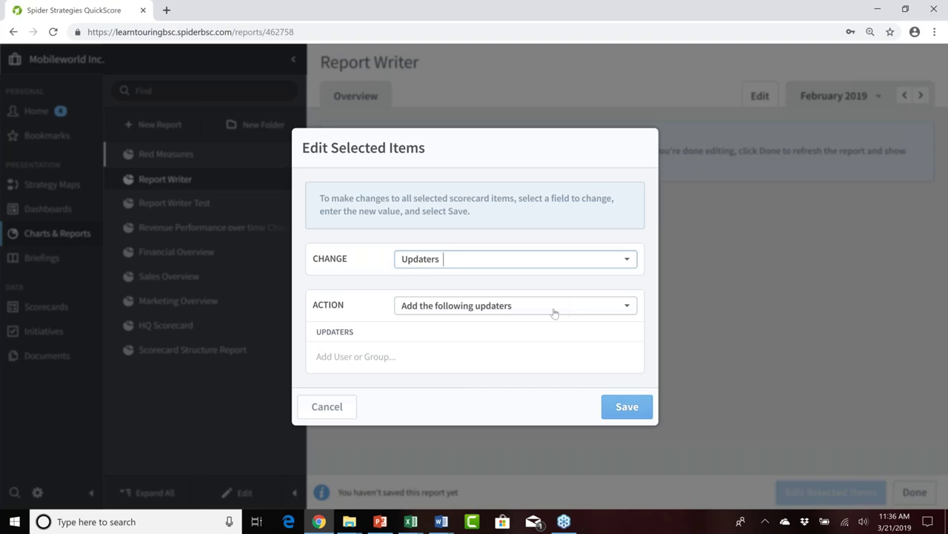
{"action": "left_click", "coordinate": [334, 359]}
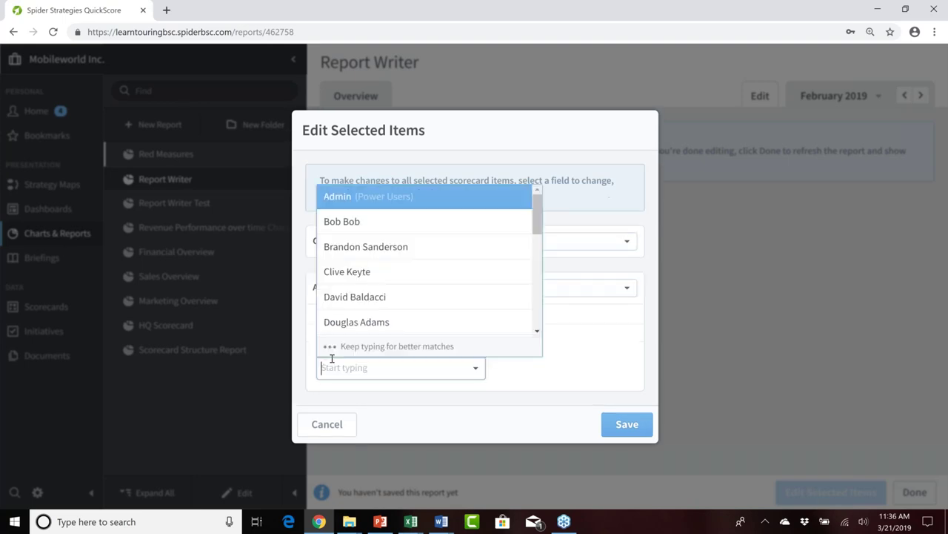
{"action": "type", "text": "jane"}
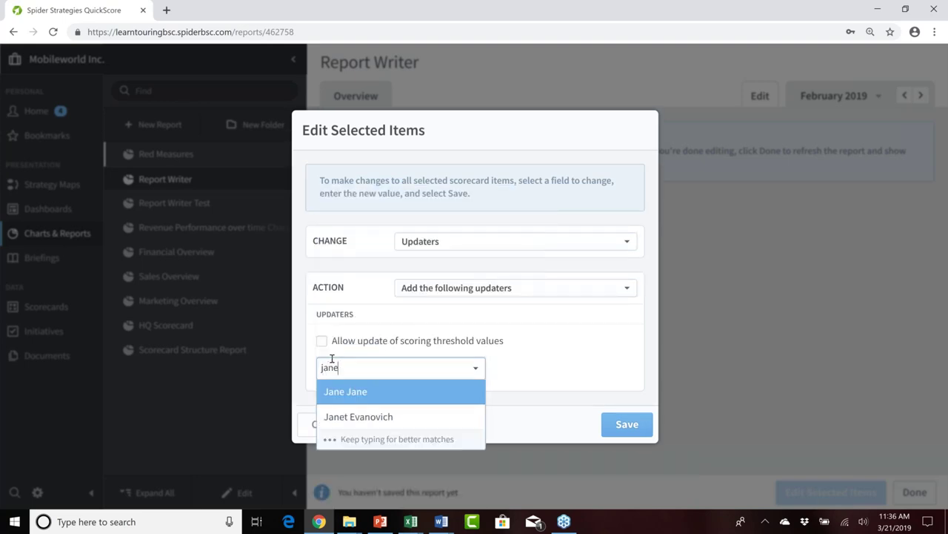
{"action": "left_click", "coordinate": [367, 393]}
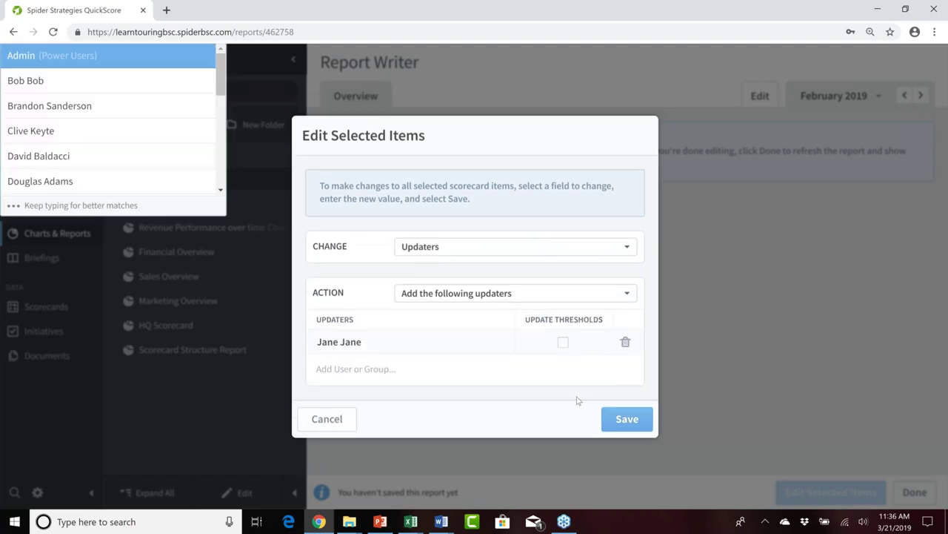
{"action": "left_click", "coordinate": [622, 418]}
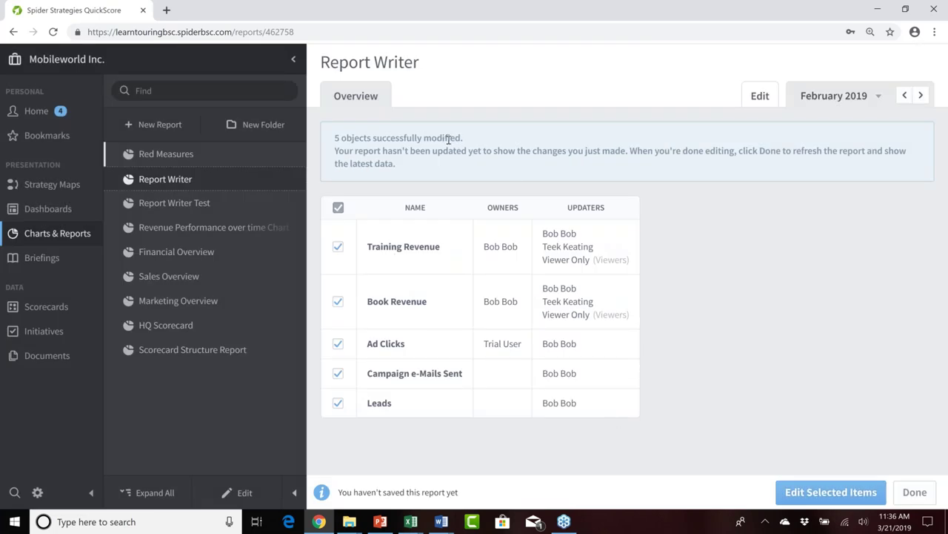
- Refresh the report, then navigate away to bring up the save-changes prompt
{"action": "left_click", "coordinate": [918, 492]}
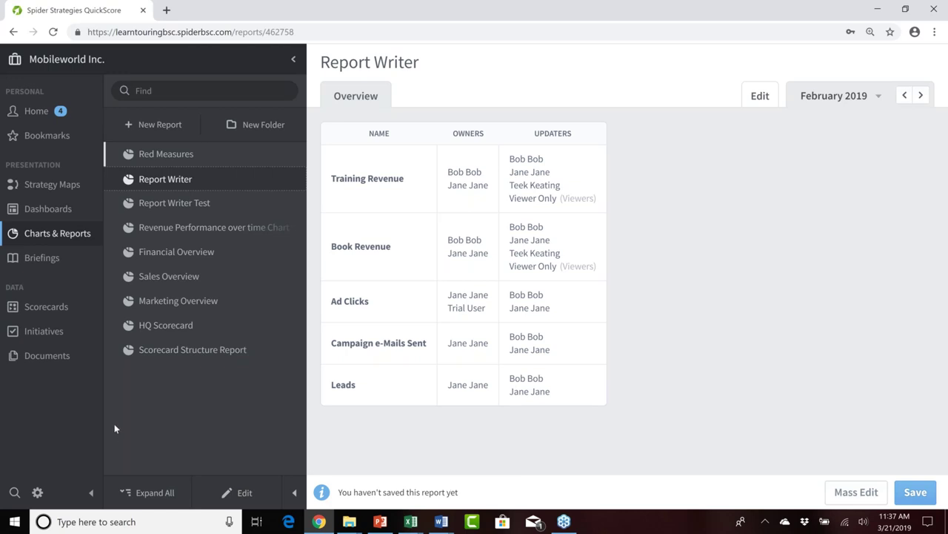
{"action": "left_click", "coordinate": [37, 492]}
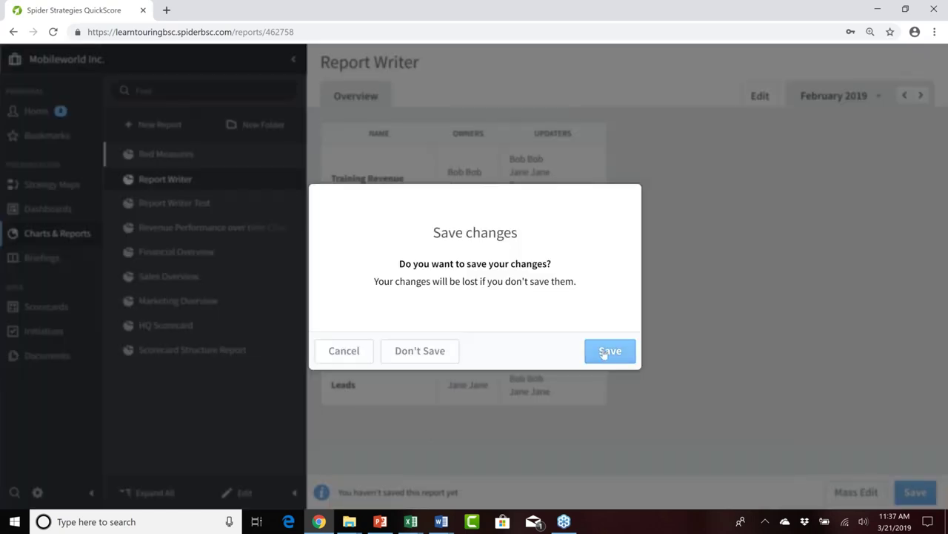
- Discard the report changes, log out, and enter the replacement user's username at sign-in
{"action": "left_click", "coordinate": [431, 352]}
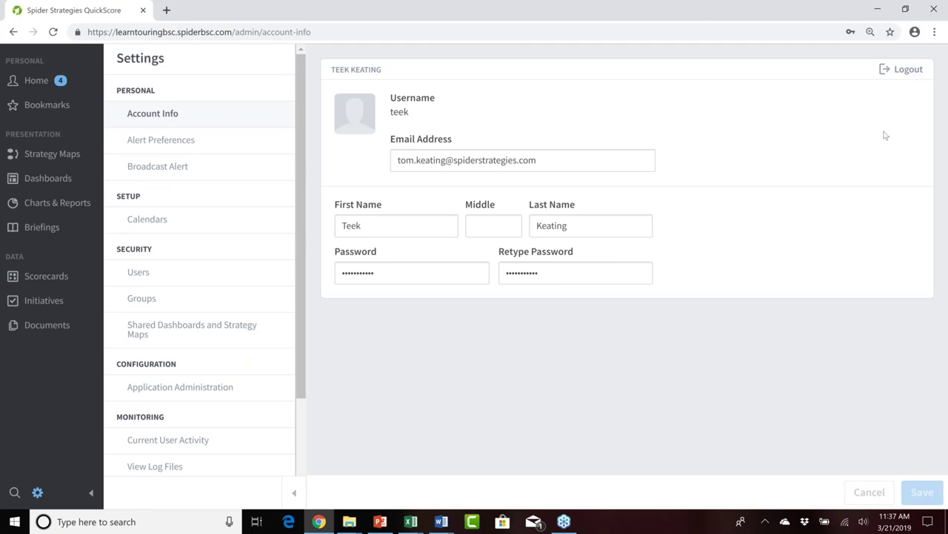
{"action": "left_click", "coordinate": [904, 71]}
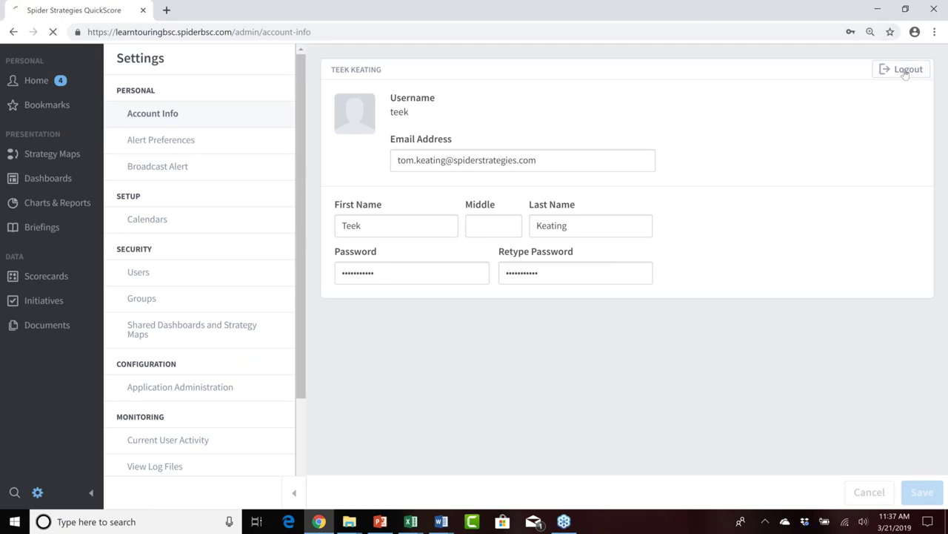
{"action": "left_click", "coordinate": [404, 244]}
{"action": "key", "text": "ctrl+a"}
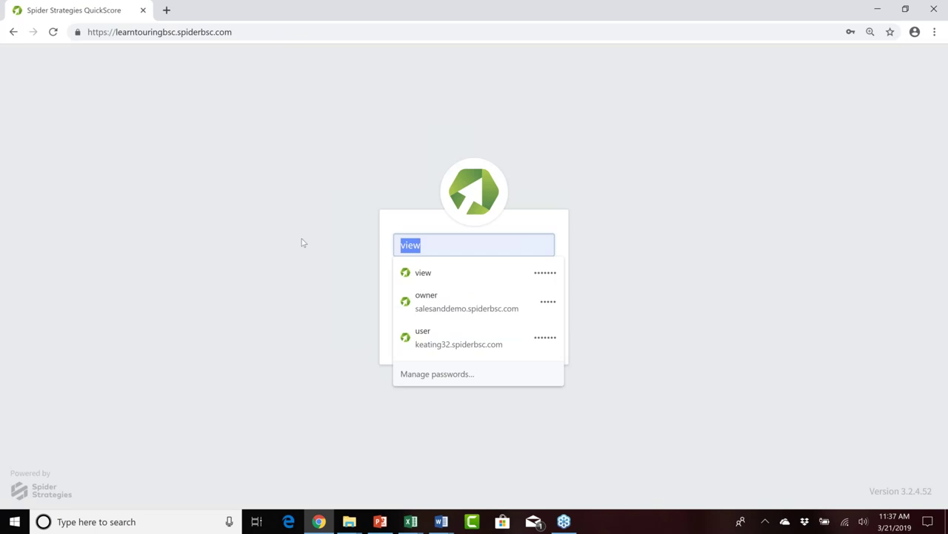
{"action": "type", "text": "Jane"}
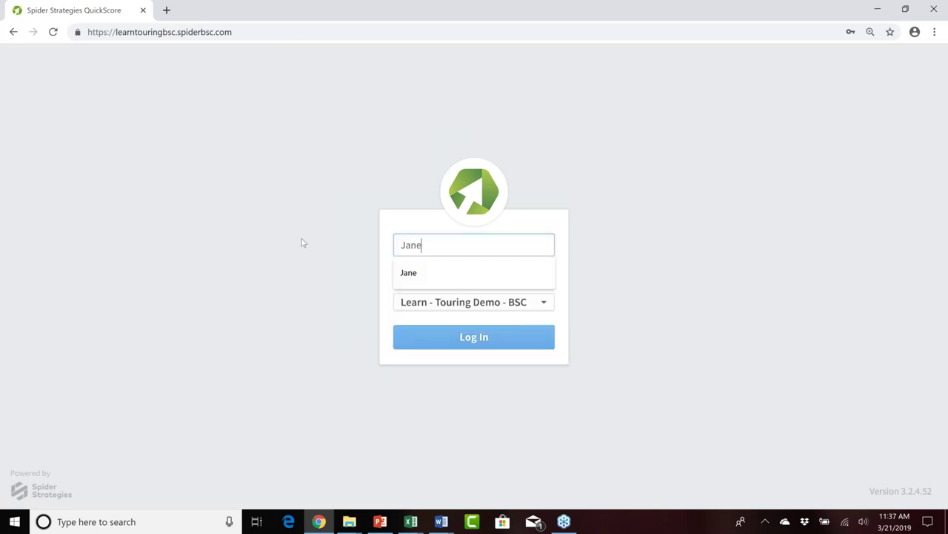
{"action": "key", "text": "Tab"}
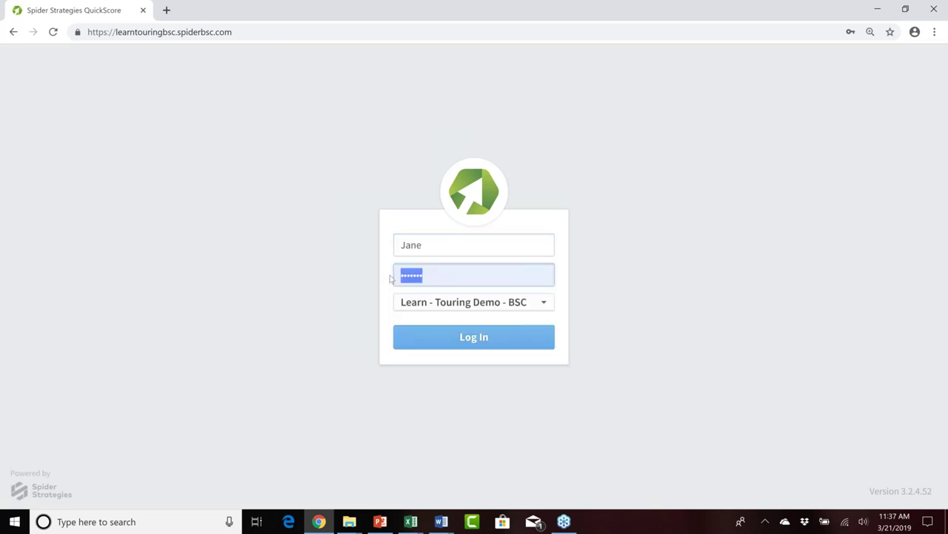
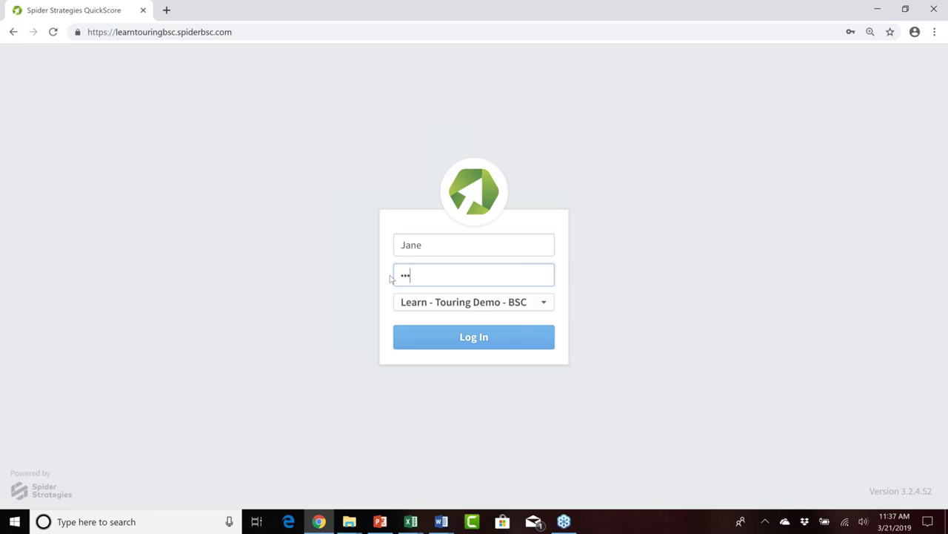
- Sign in as the replacement user and view their owned, then updated, measures
{"action": "key", "text": "Return"}
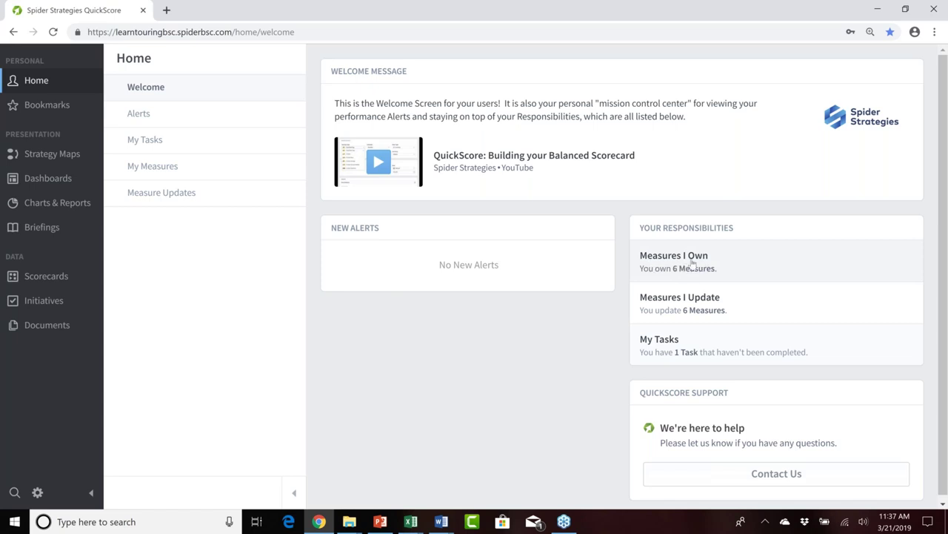
{"action": "left_click", "coordinate": [669, 266]}
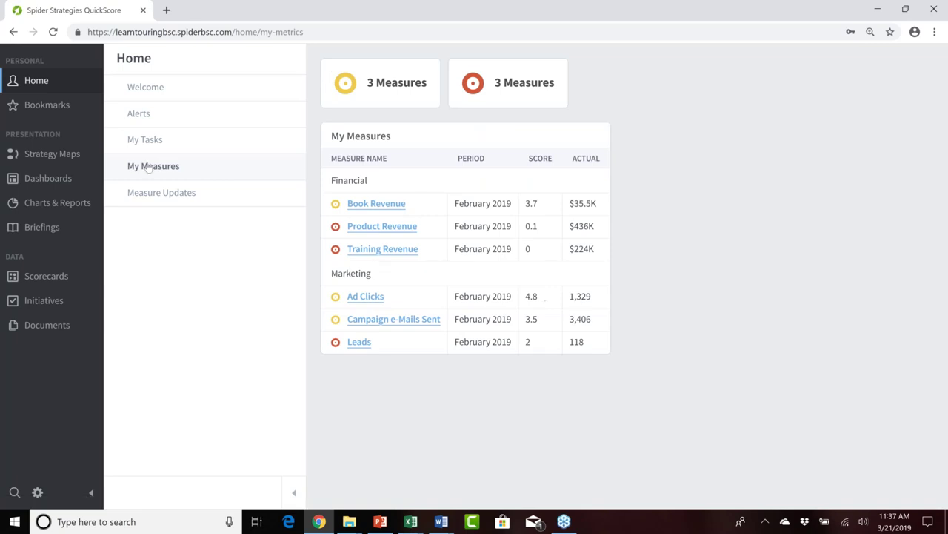
{"action": "left_click", "coordinate": [35, 84]}
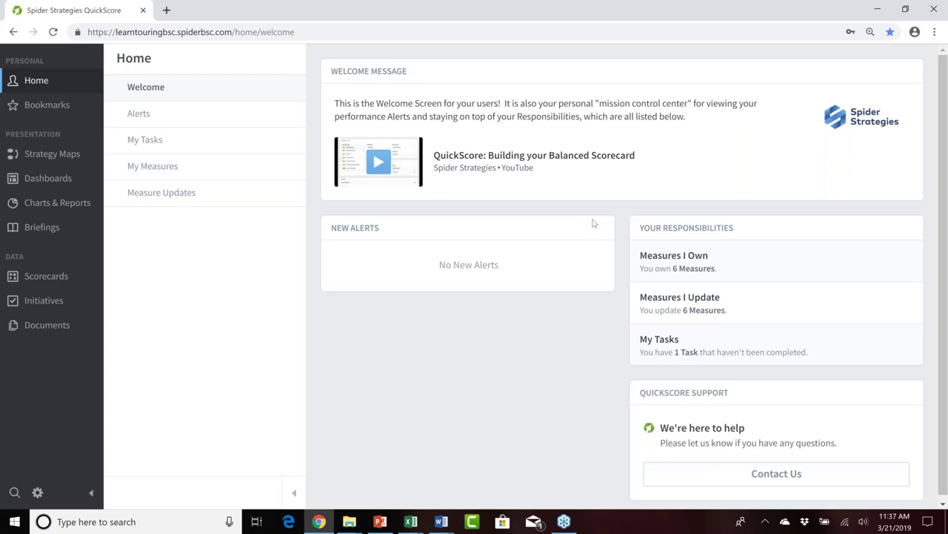
{"action": "left_click", "coordinate": [674, 305]}
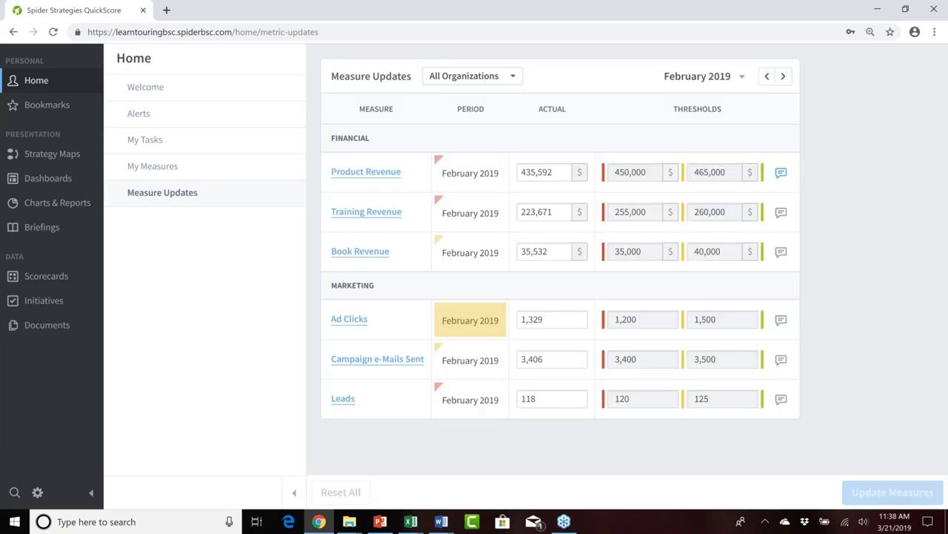
- Enter 480000 as Product Revenue's March 2019 actual and open its notes
{"action": "left_click", "coordinate": [42, 86]}
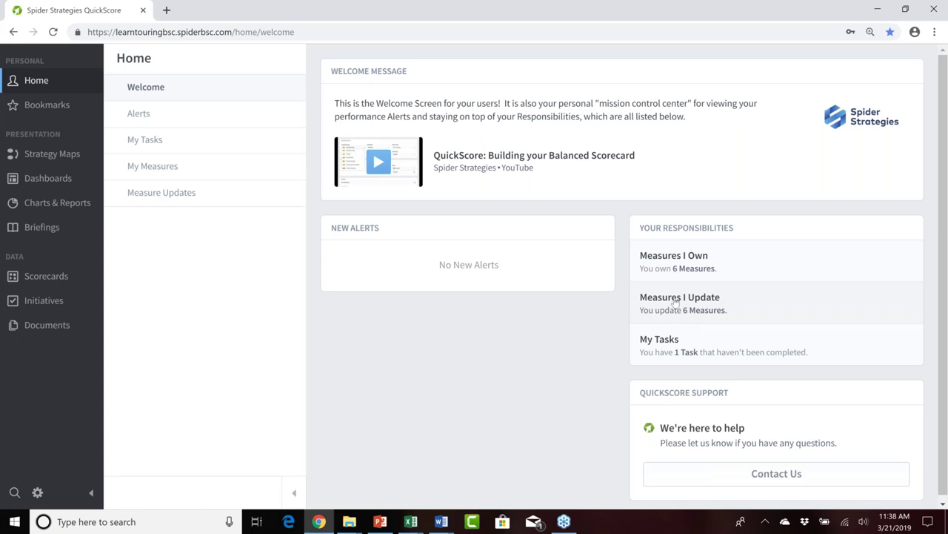
{"action": "left_click", "coordinate": [676, 300]}
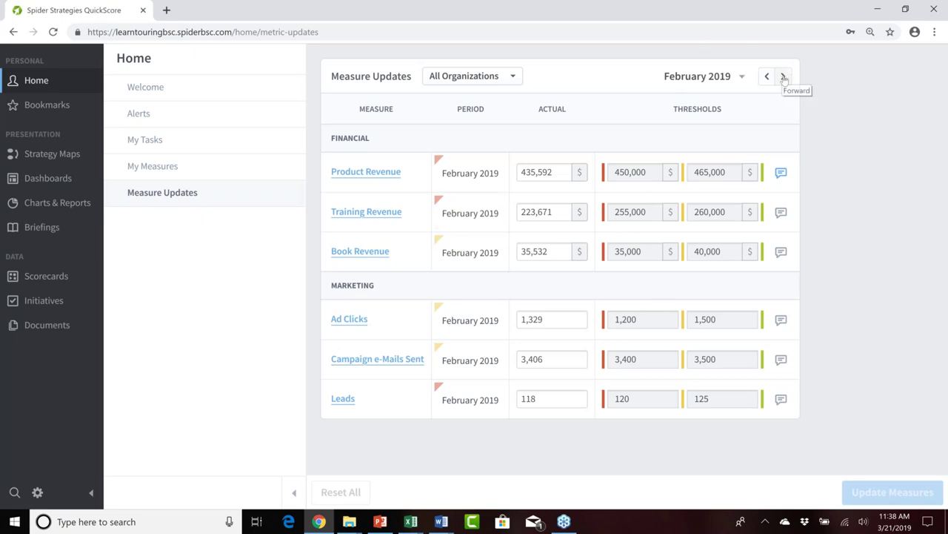
{"action": "left_click", "coordinate": [784, 77]}
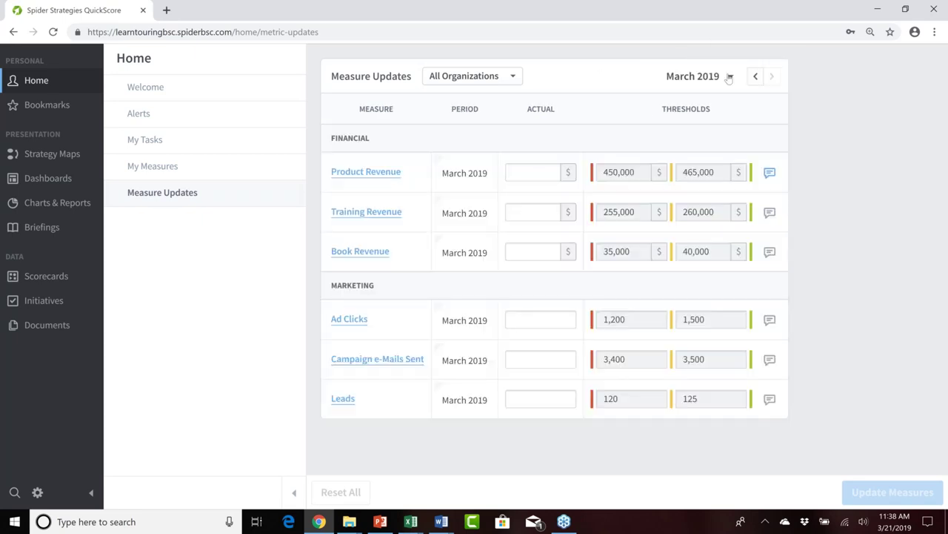
{"action": "left_click", "coordinate": [535, 169]}
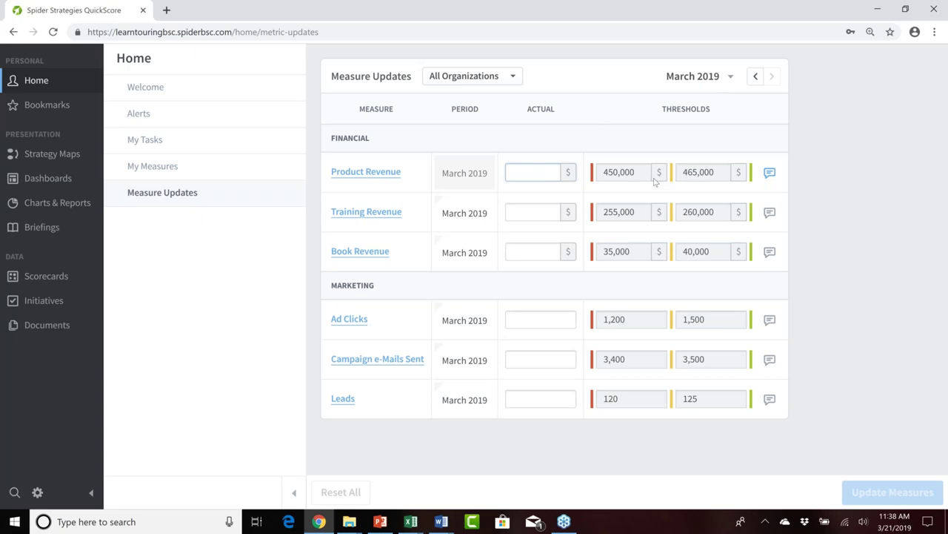
{"action": "type", "text": "480000"}
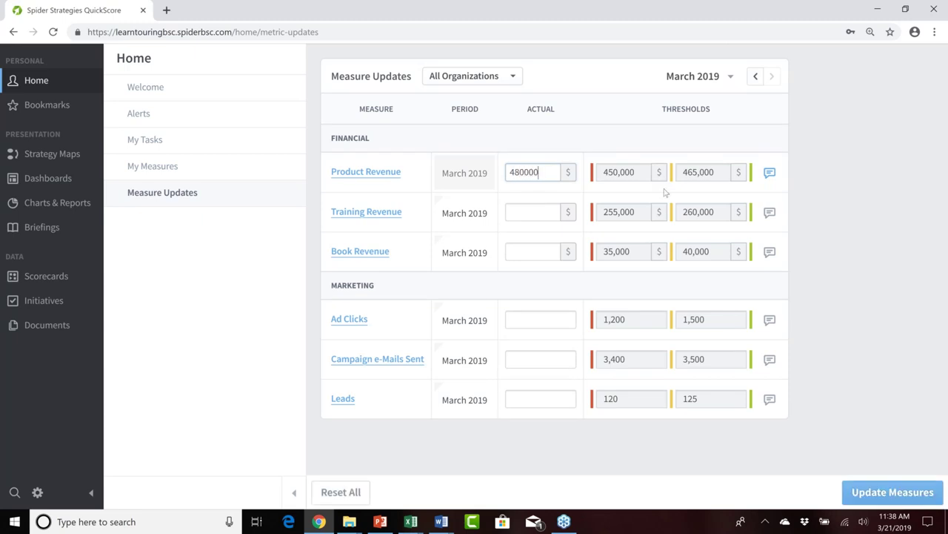
{"action": "left_click", "coordinate": [772, 174]}
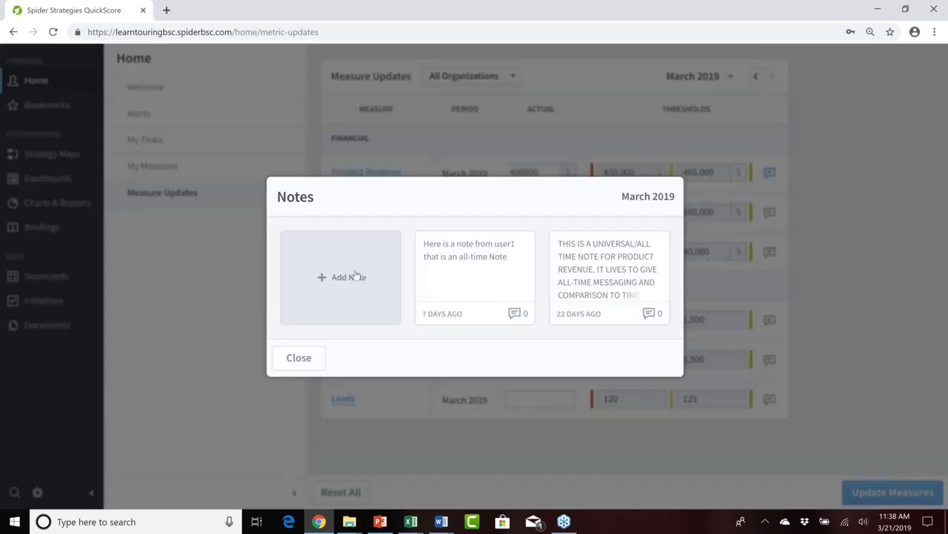
- Add a new note to Product Revenue and save its 480000 March actual
{"action": "left_click", "coordinate": [355, 276]}
{"action": "type", "text": "Note from Jane"}
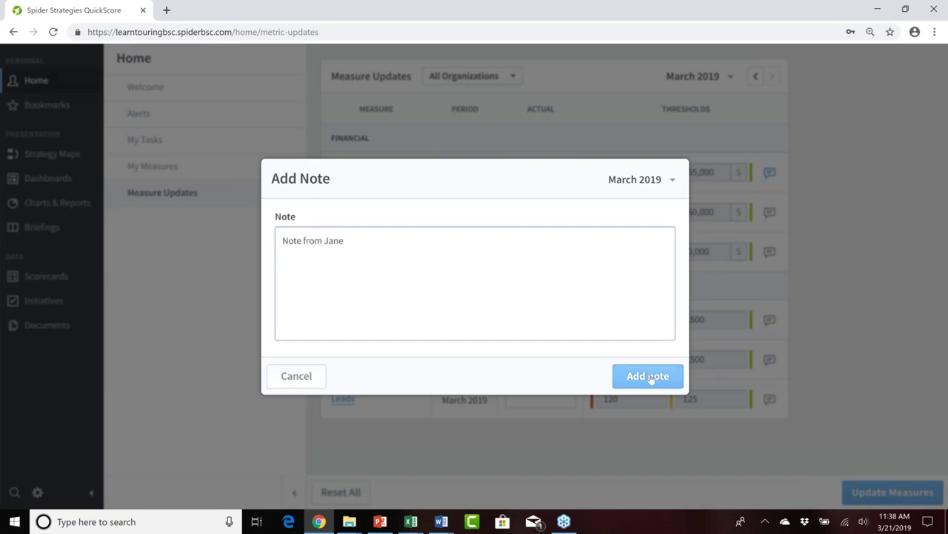
{"action": "left_click", "coordinate": [650, 377]}
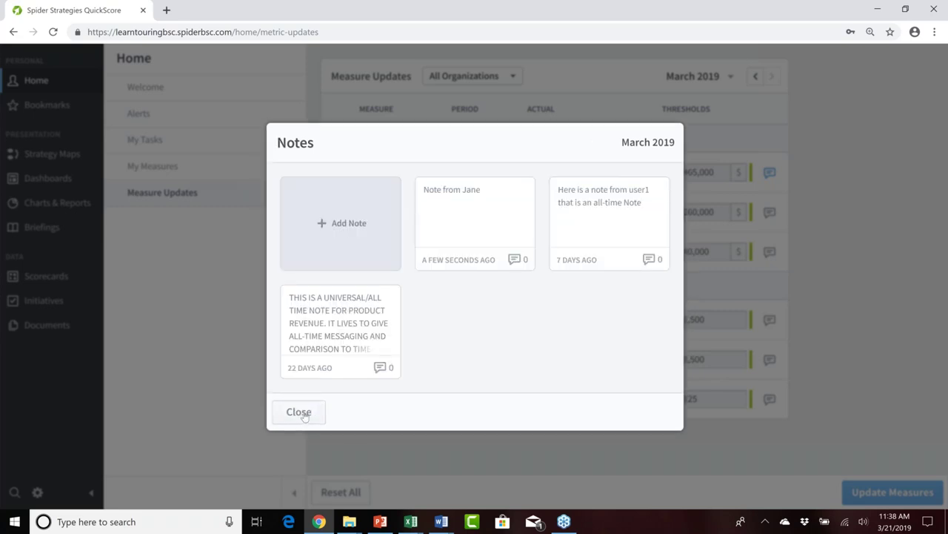
{"action": "left_click", "coordinate": [299, 413]}
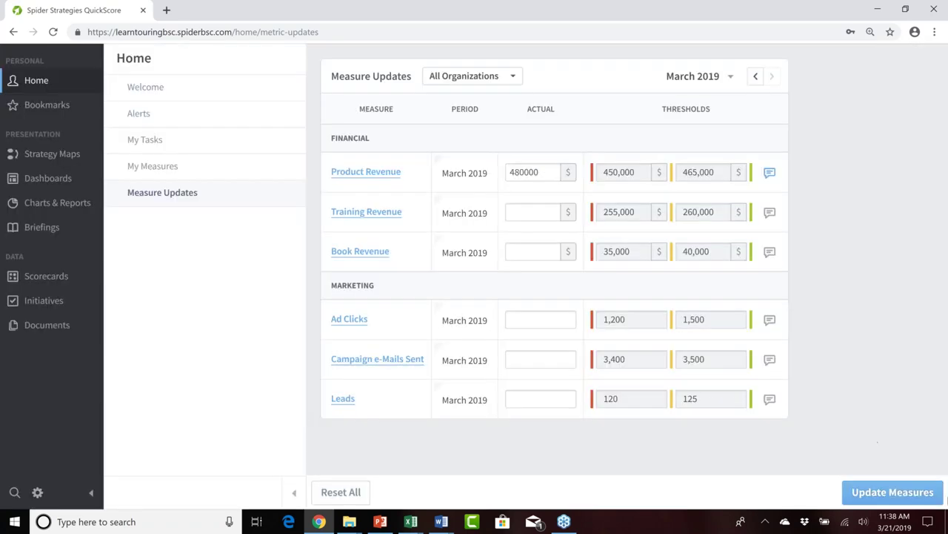
{"action": "left_click", "coordinate": [894, 495]}
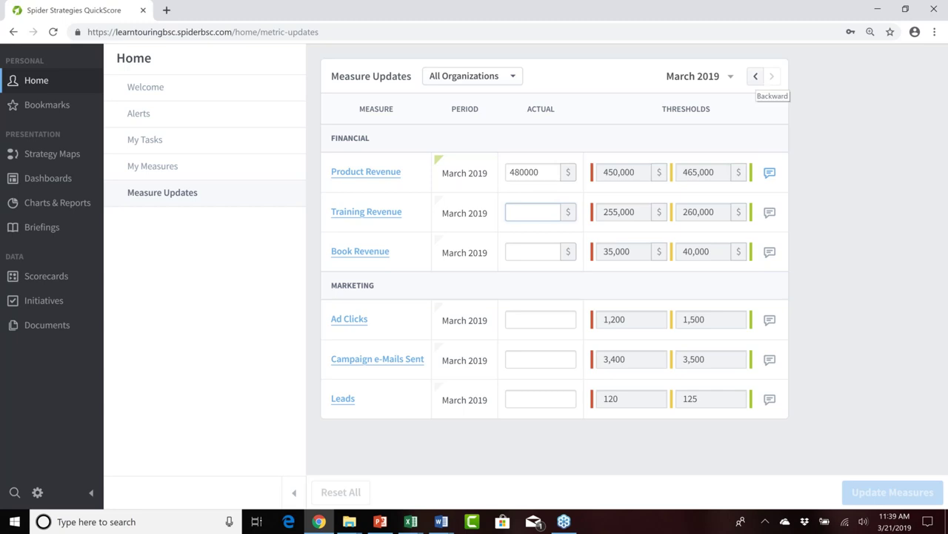
- Open Product Revenue's scorecard page and check the newest note's author
{"action": "left_click", "coordinate": [364, 173]}
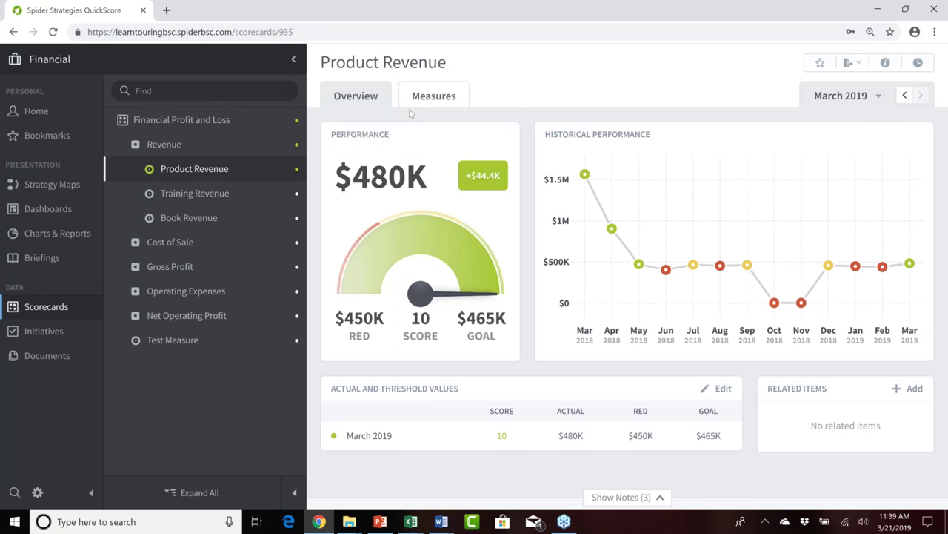
{"action": "left_click", "coordinate": [620, 497]}
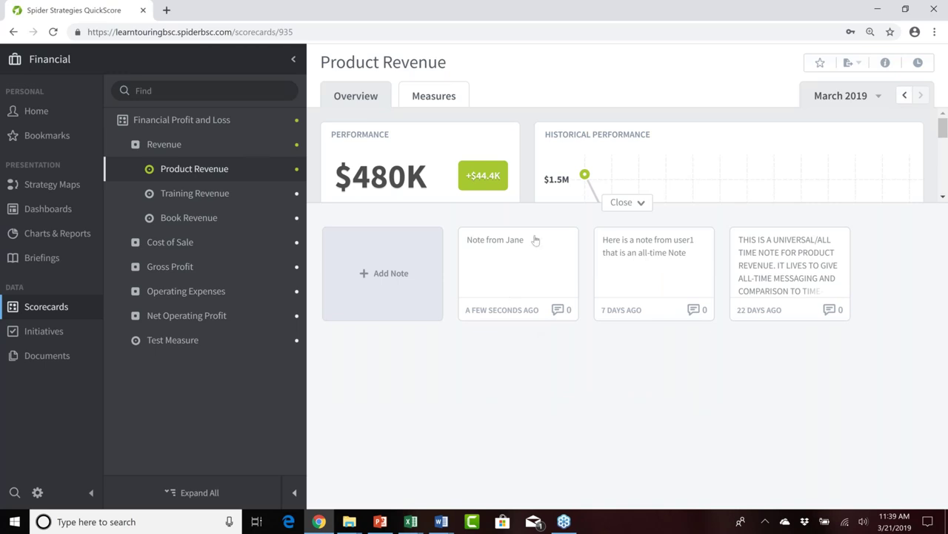
{"action": "left_click", "coordinate": [489, 263]}
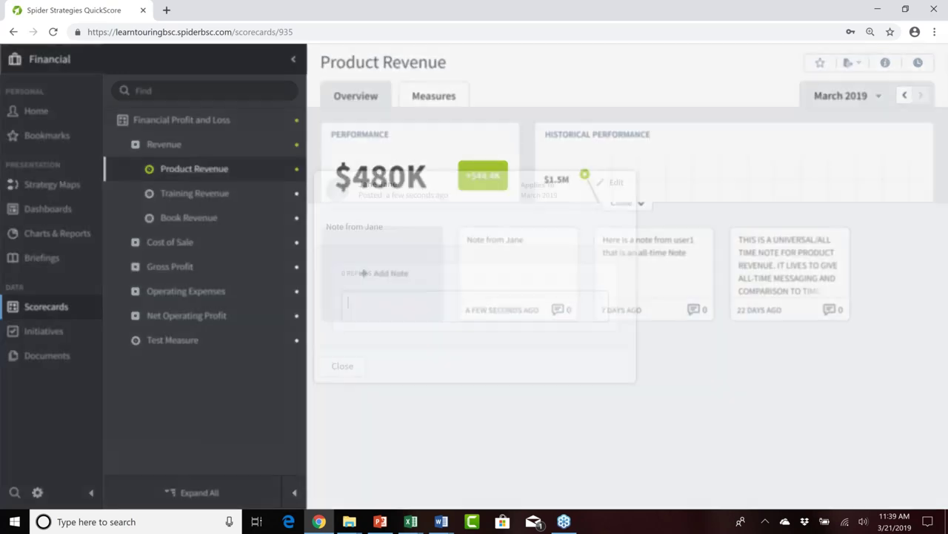
{"action": "left_click_drag", "start_coordinate": [387, 173], "coordinate": [329, 176]}
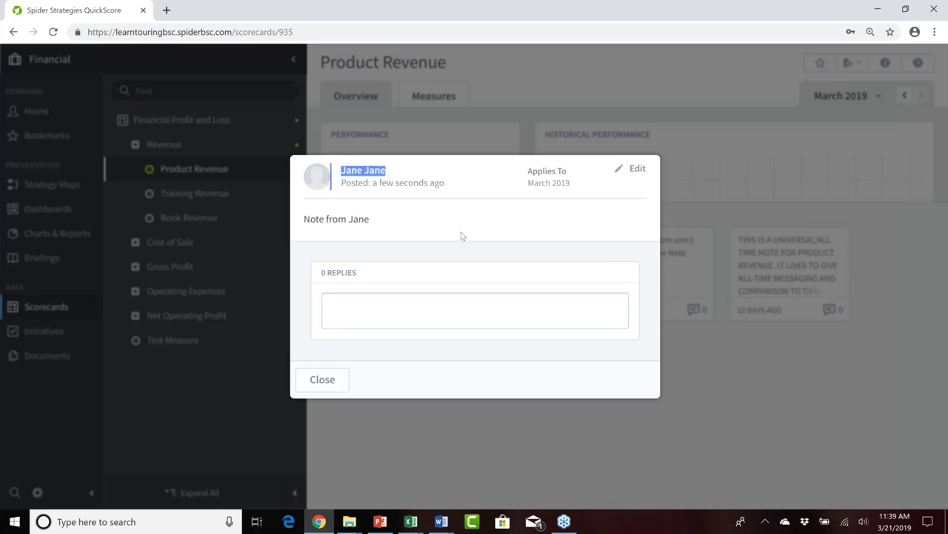
{"action": "left_click", "coordinate": [332, 378]}
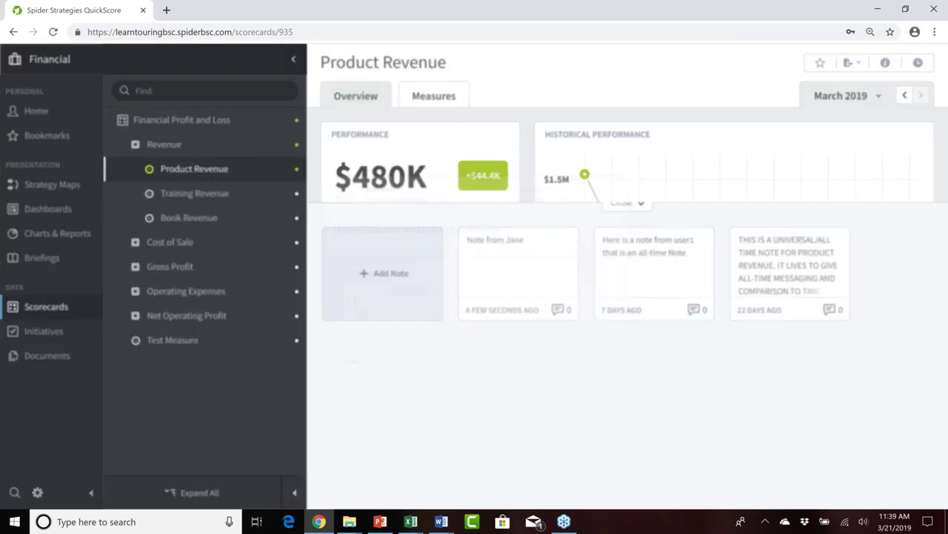
- Check the older all-time note's author, then collapse the notes panel
{"action": "left_click", "coordinate": [643, 257]}
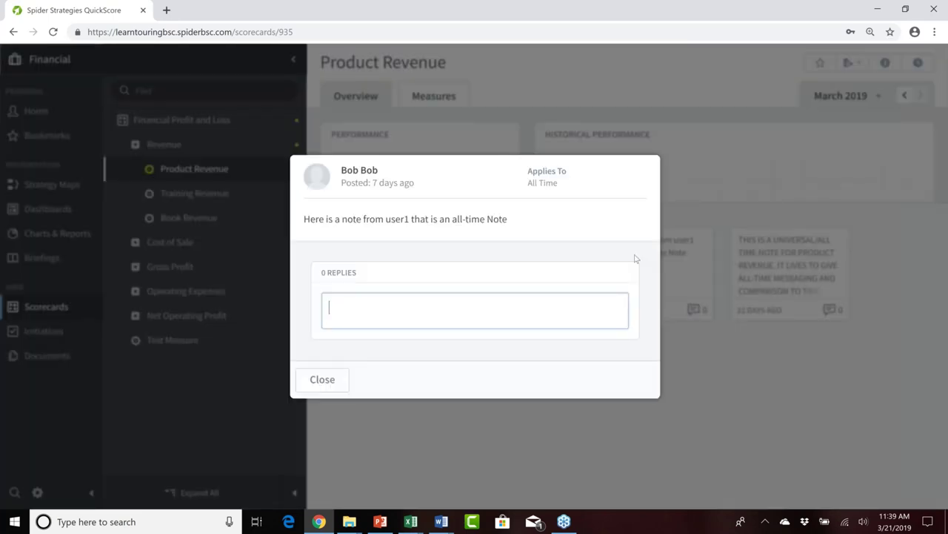
{"action": "double_click", "coordinate": [371, 170]}
{"action": "left_click", "coordinate": [341, 175]}
{"action": "triple_click", "coordinate": [341, 173]}
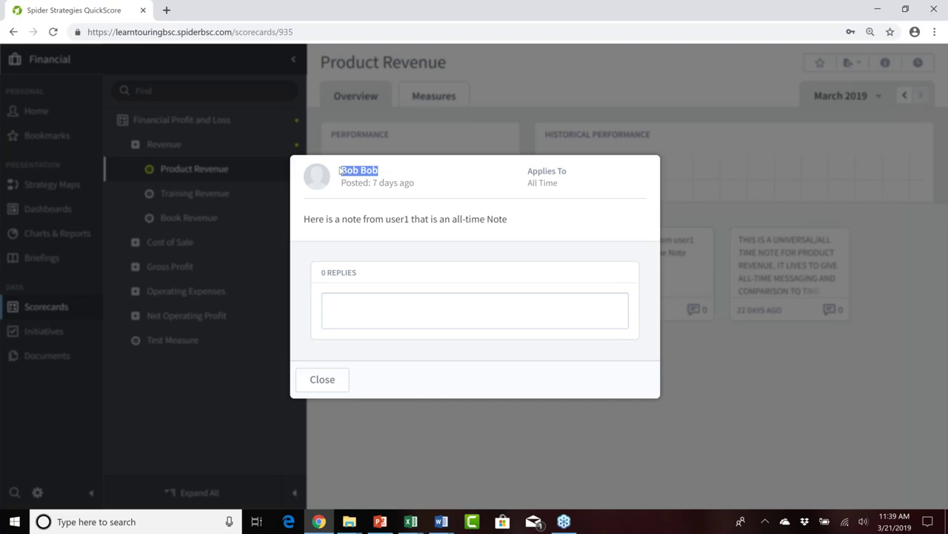
{"action": "left_click", "coordinate": [322, 380]}
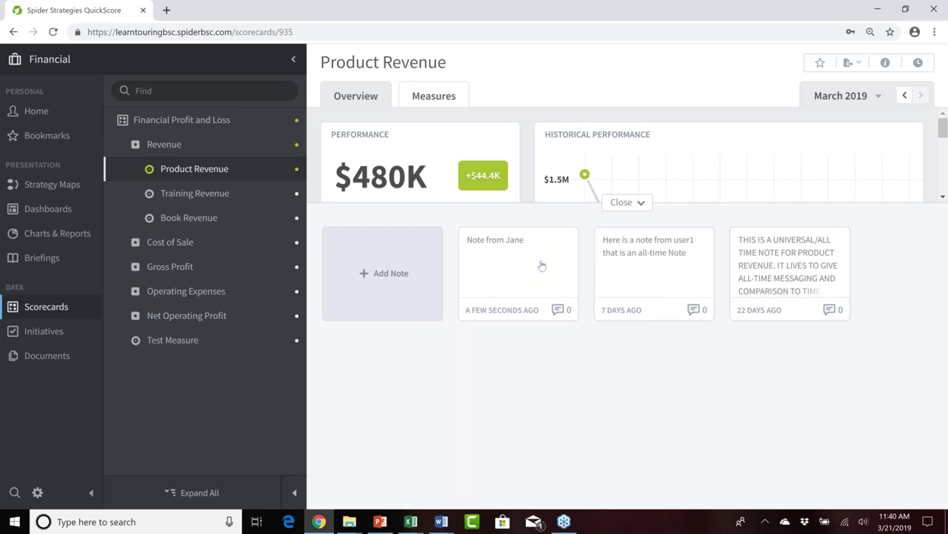
{"action": "left_click", "coordinate": [621, 203]}
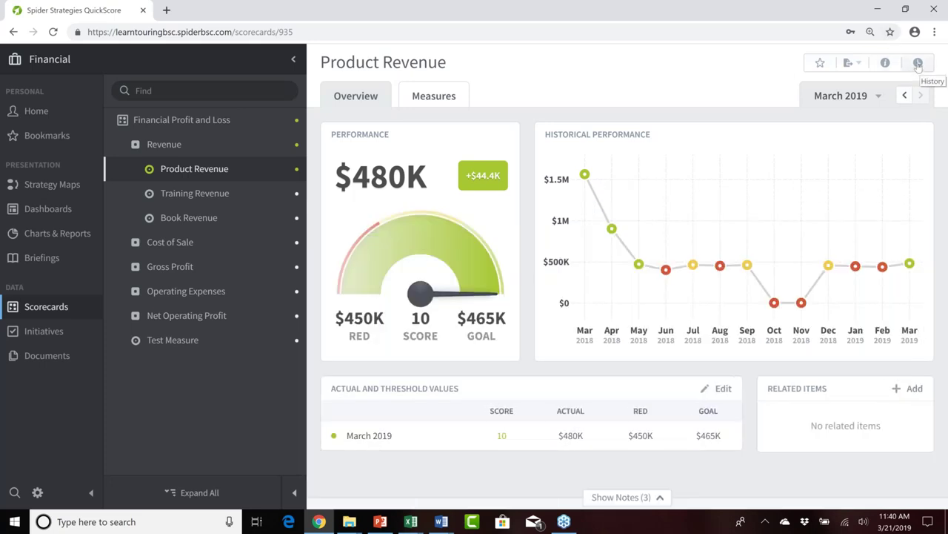
{"action": "left_click", "coordinate": [918, 64]}
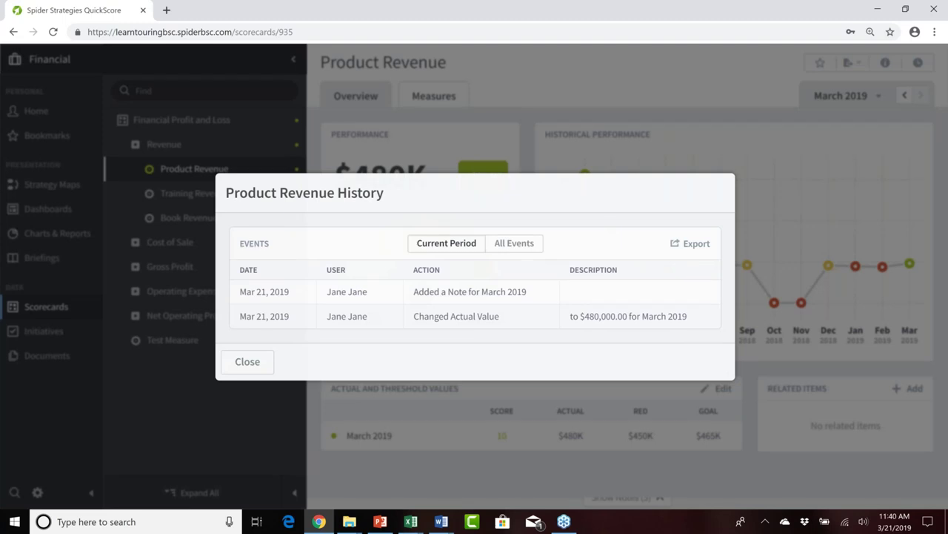
{"action": "left_click", "coordinate": [508, 245]}
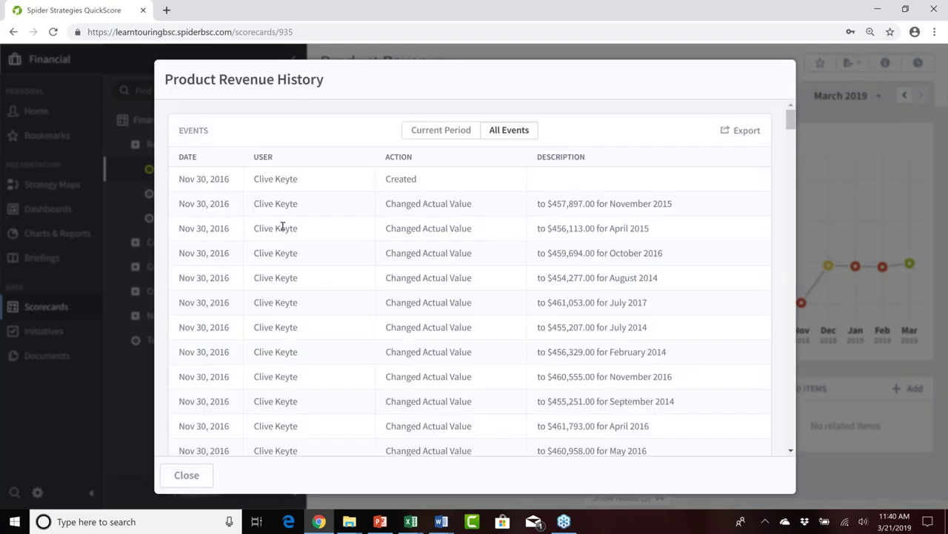
{"action": "scroll", "coordinate": [282, 227], "scroll_direction": "down", "scroll_amount": 20}
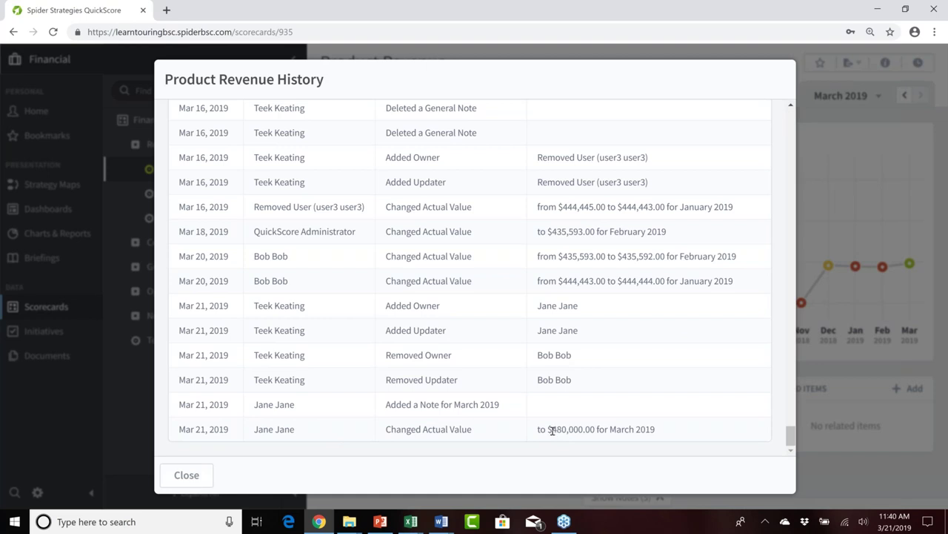
{"action": "left_click_drag", "start_coordinate": [547, 428], "coordinate": [655, 424]}
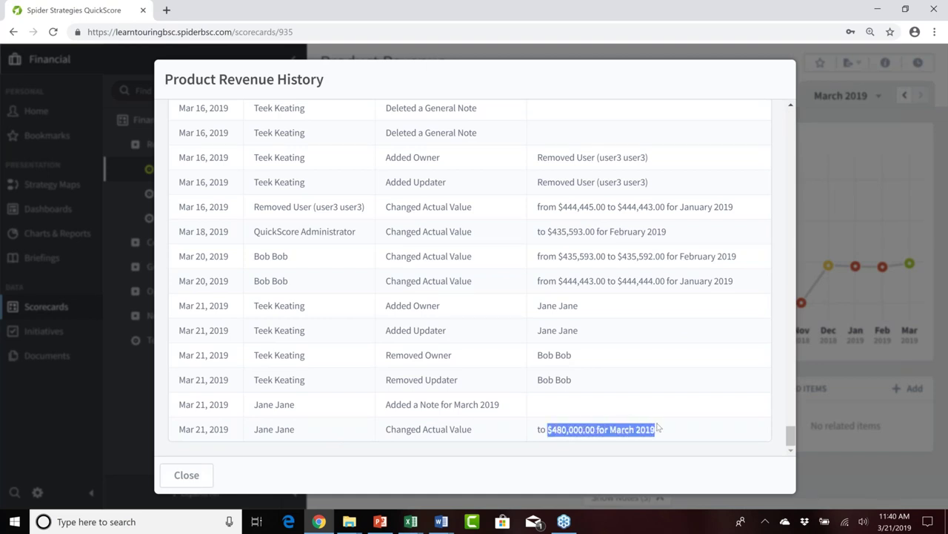
{"action": "left_click", "coordinate": [303, 433]}
{"action": "left_click_drag", "start_coordinate": [298, 430], "coordinate": [252, 438]}
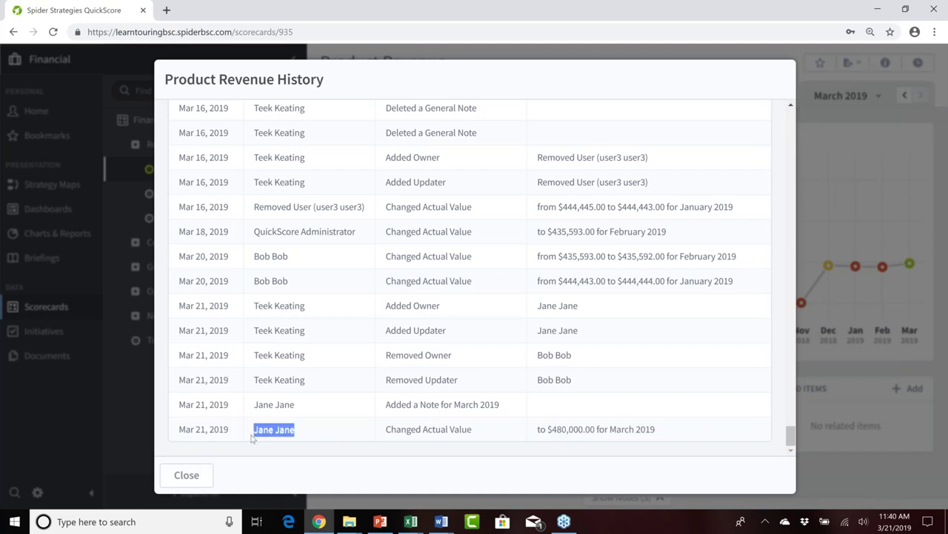
{"action": "left_click_drag", "start_coordinate": [301, 409], "coordinate": [252, 413]}
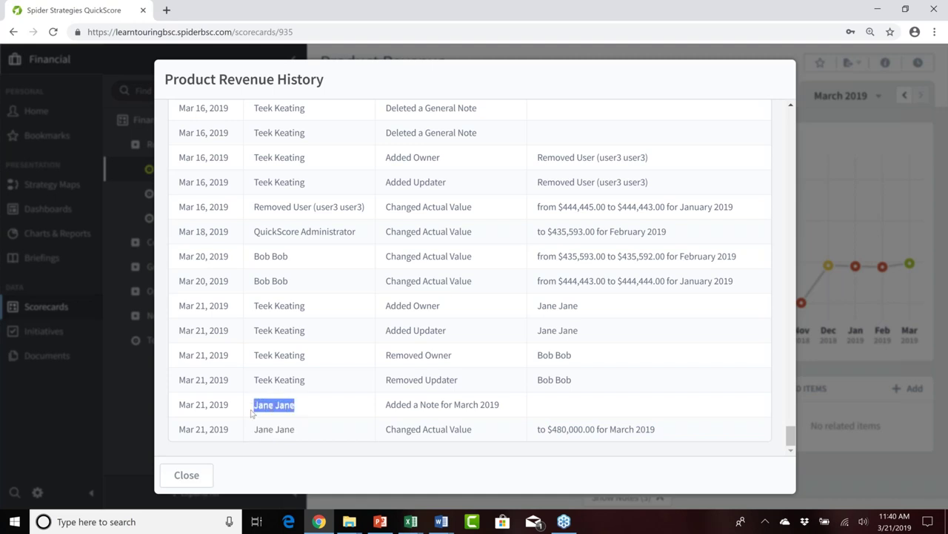
{"action": "scroll", "coordinate": [280, 381], "scroll_direction": "up", "scroll_amount": 2}
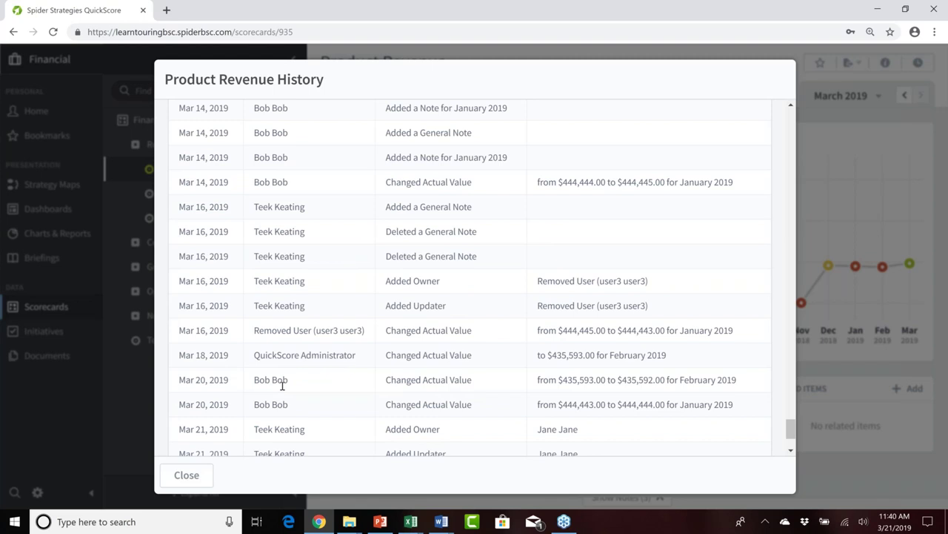
{"action": "triple_click", "coordinate": [265, 405]}
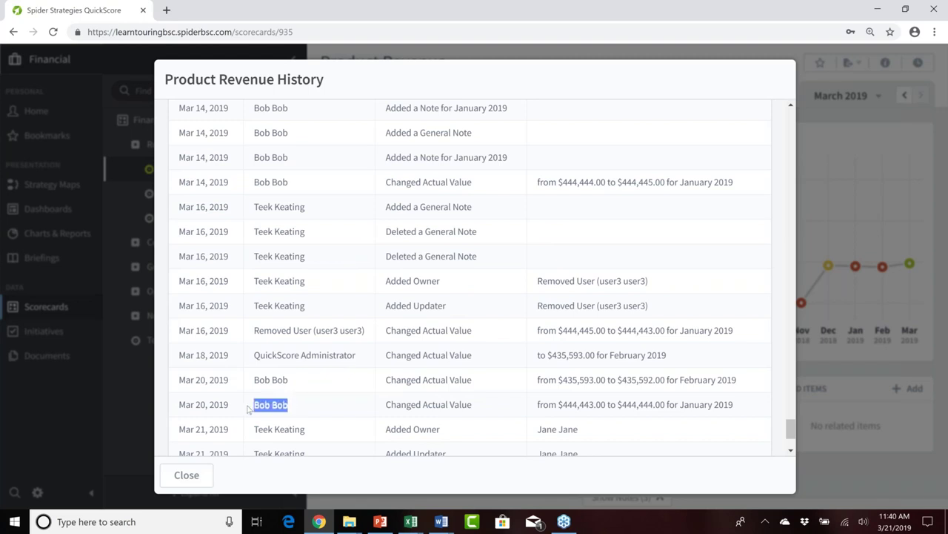
{"action": "left_click_drag", "start_coordinate": [289, 382], "coordinate": [250, 390]}
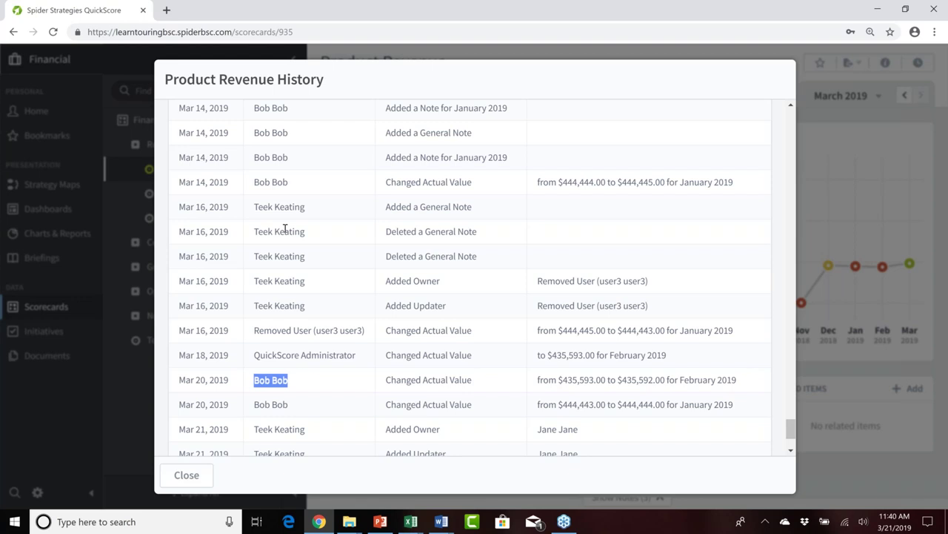
{"action": "scroll", "coordinate": [285, 229], "scroll_direction": "up", "scroll_amount": 3}
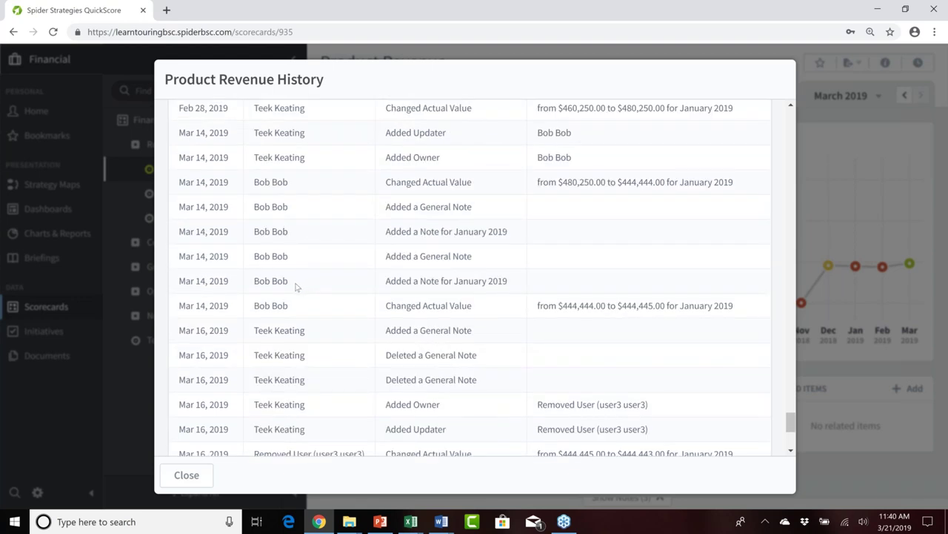
{"action": "left_click_drag", "start_coordinate": [295, 286], "coordinate": [252, 283]}
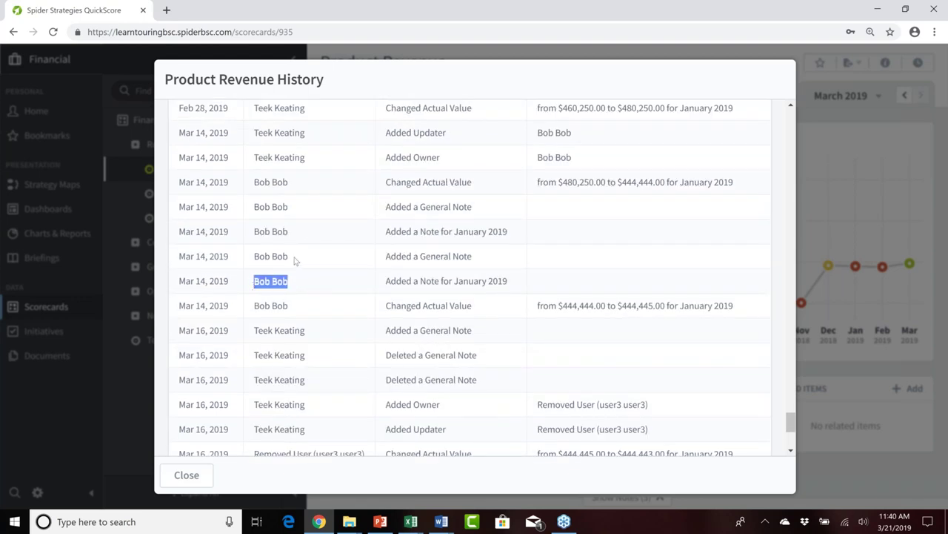
{"action": "left_click_drag", "start_coordinate": [295, 259], "coordinate": [256, 261]}
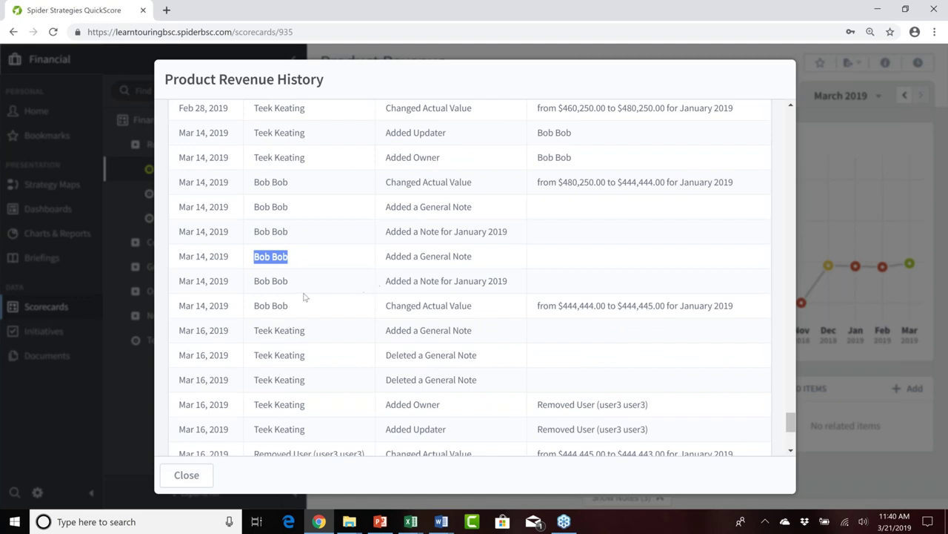
{"action": "scroll", "coordinate": [311, 294], "scroll_direction": "down", "scroll_amount": 4}
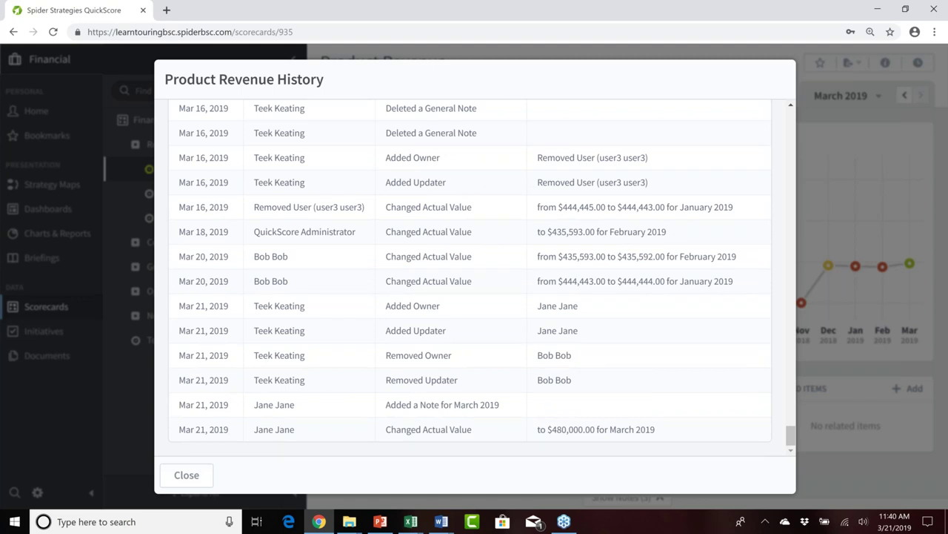
{"action": "left_click", "coordinate": [187, 476]}
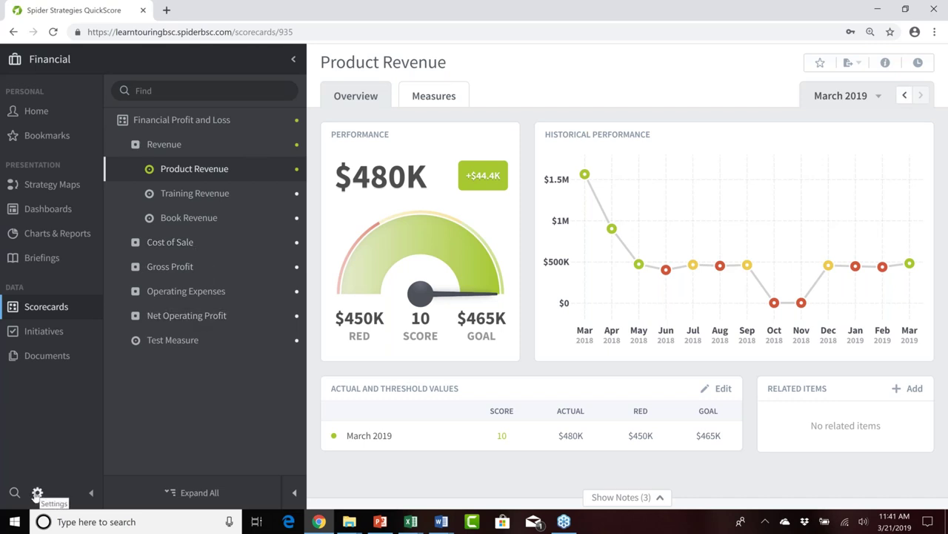
- Log out and sign back in with the administrator's username and password
{"action": "left_click", "coordinate": [37, 493]}
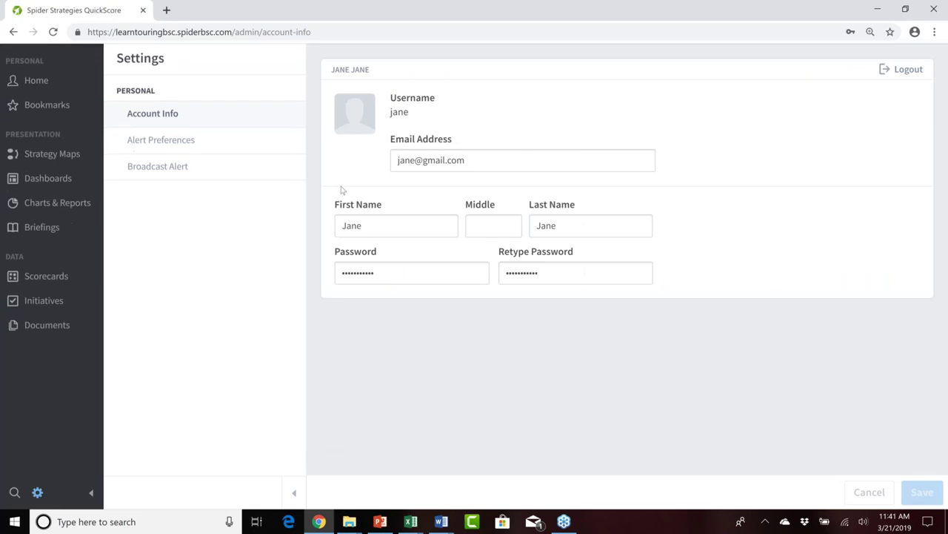
{"action": "left_click", "coordinate": [912, 73]}
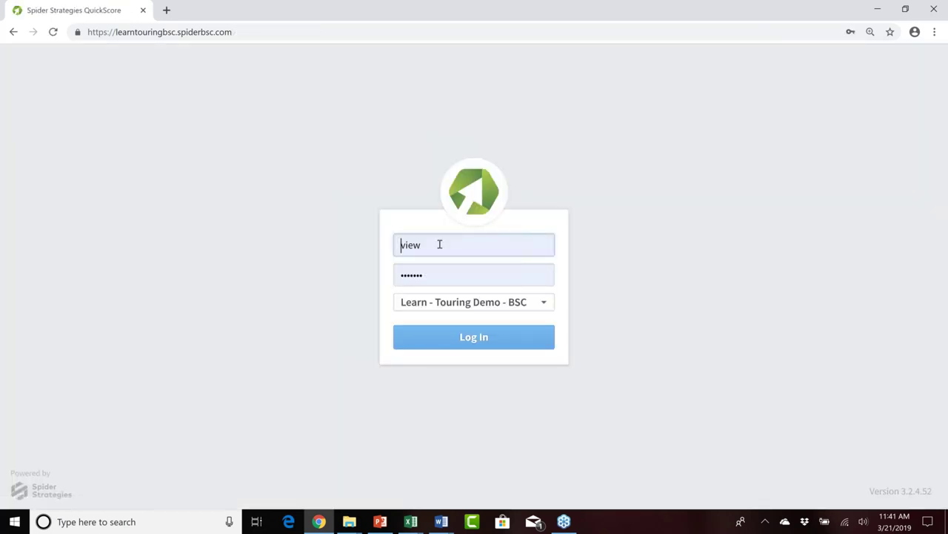
{"action": "left_click_drag", "start_coordinate": [440, 245], "coordinate": [385, 252]}
{"action": "type", "text": "Teek"}
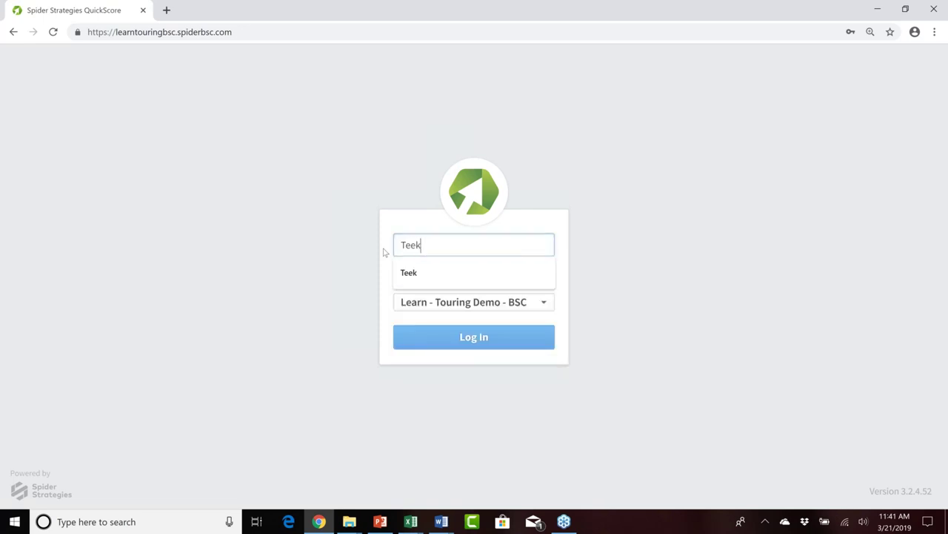
{"action": "key", "text": "Tab"}
{"action": "type", "text": "te"}
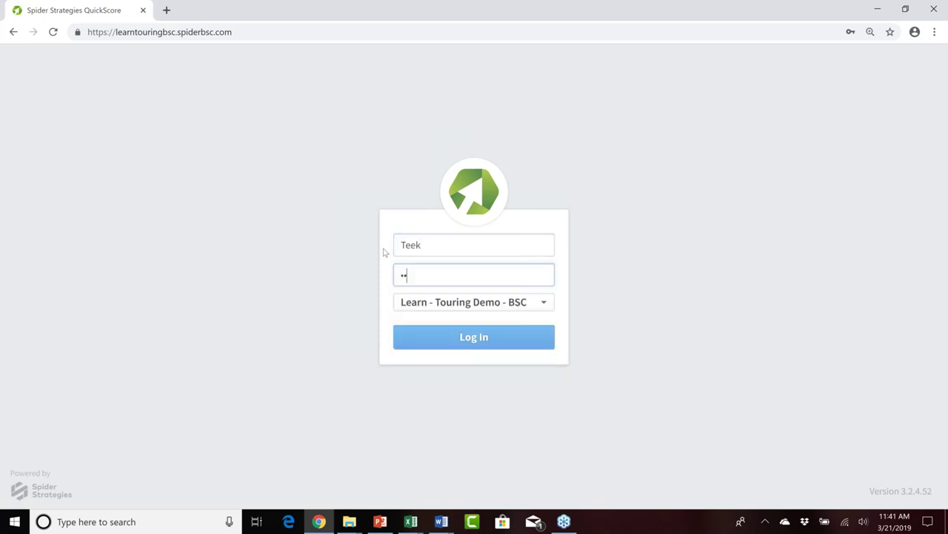
{"action": "key", "text": "BackSpace"}
{"action": "key", "text": "BackSpace"}
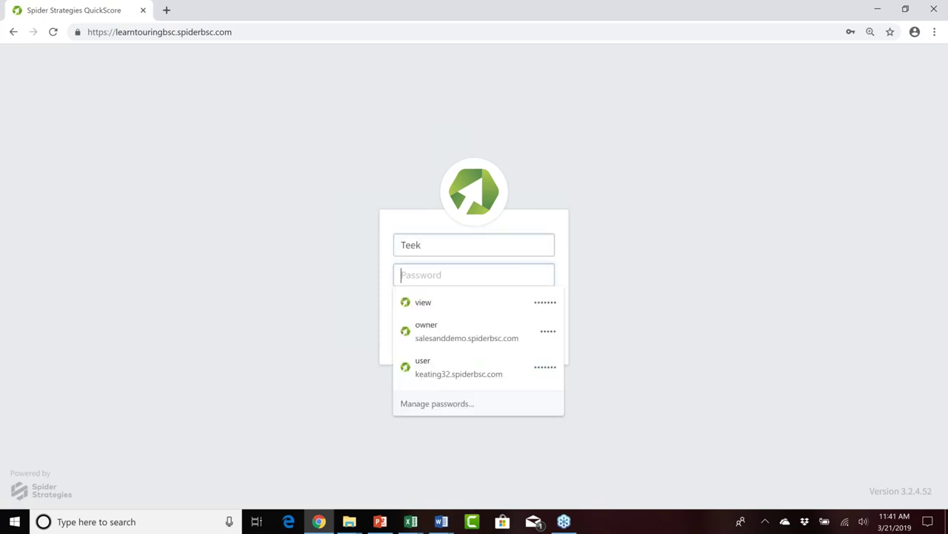
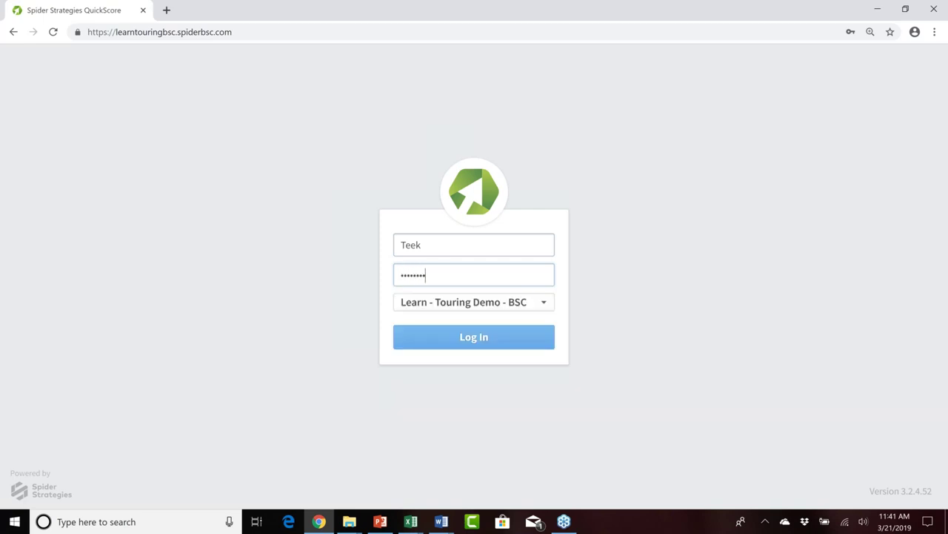
{"action": "key", "text": "Return"}
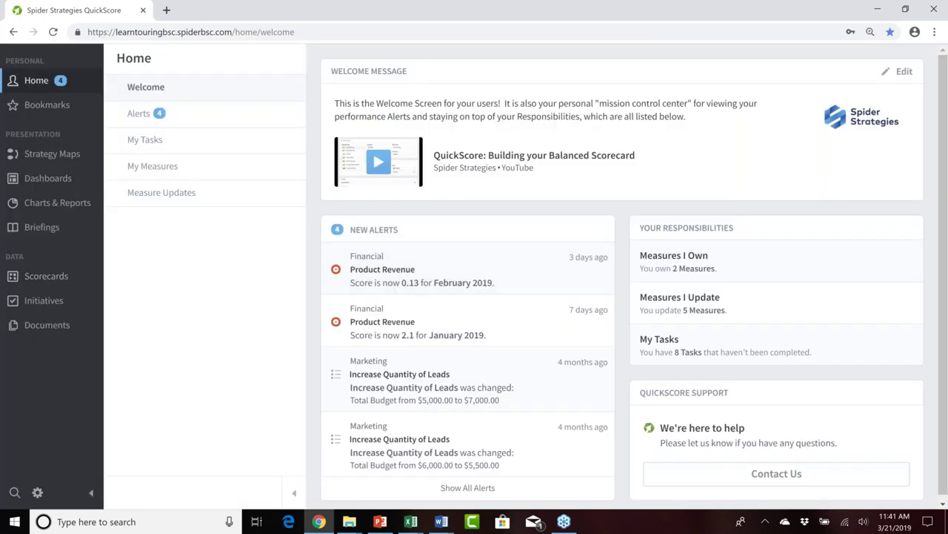
- Delete the departing user's account from the Users list and confirm the deletion
{"action": "left_click", "coordinate": [37, 493]}
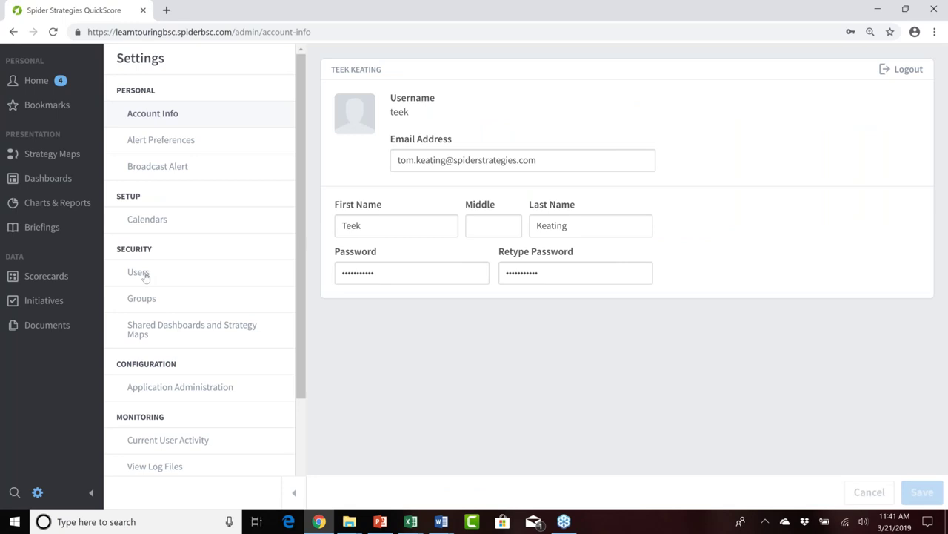
{"action": "left_click", "coordinate": [146, 274]}
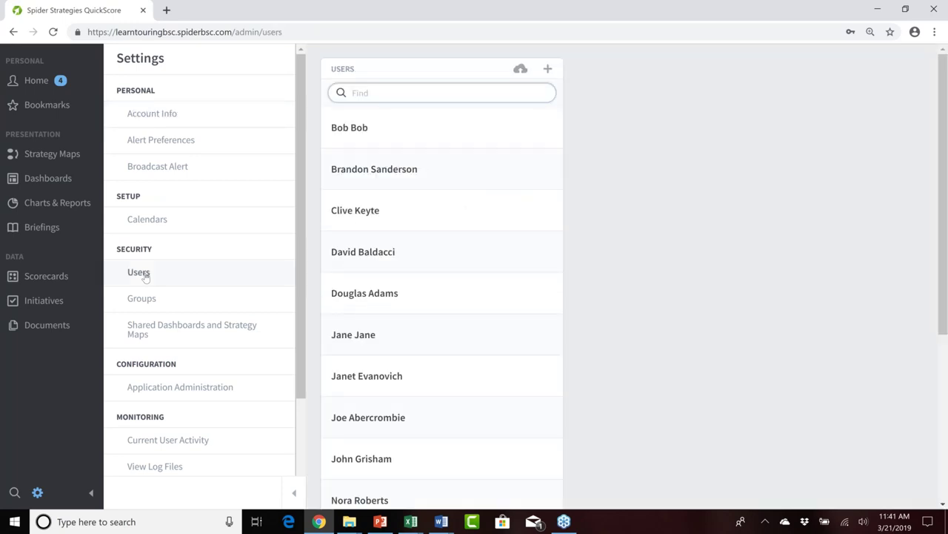
{"action": "left_click", "coordinate": [396, 133]}
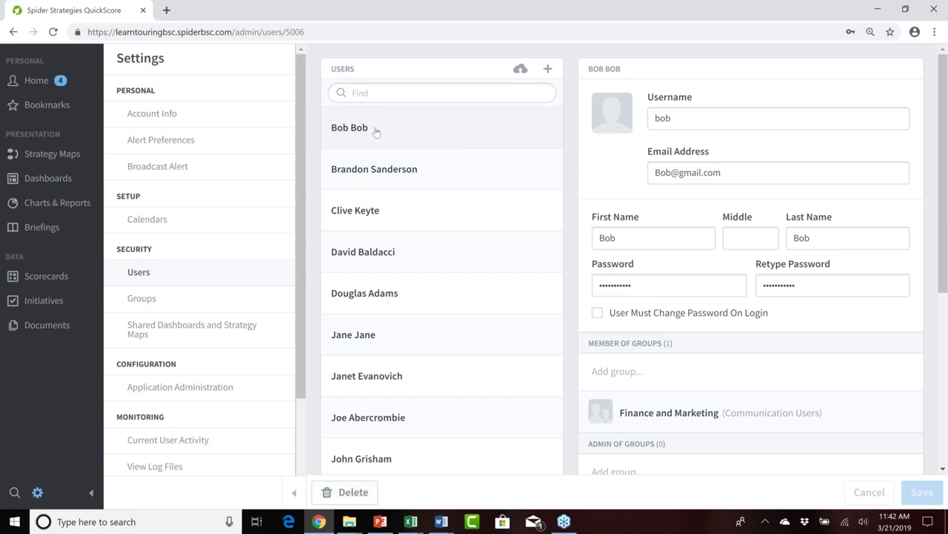
{"action": "scroll", "coordinate": [388, 204], "scroll_direction": "down", "scroll_amount": 2}
{"action": "scroll", "coordinate": [363, 332], "scroll_direction": "up", "scroll_amount": 2}
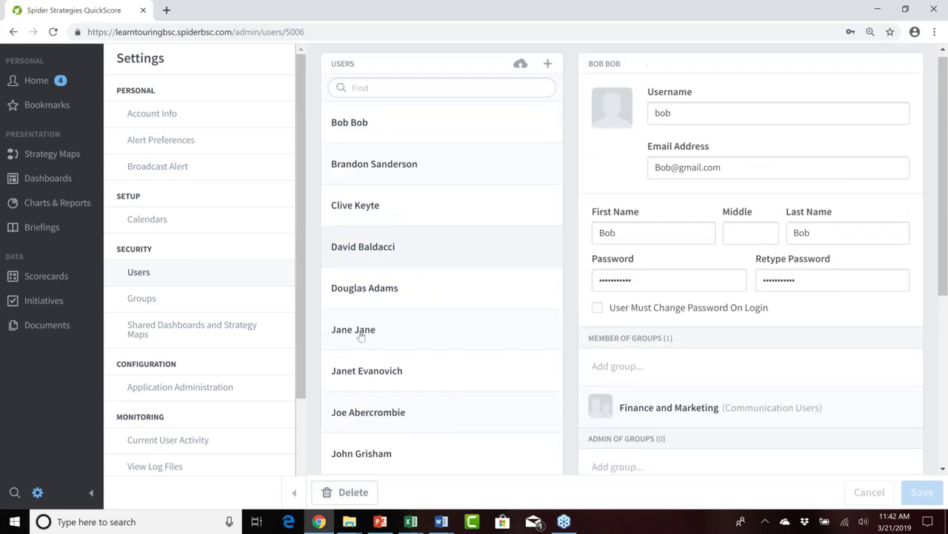
{"action": "left_click", "coordinate": [355, 493]}
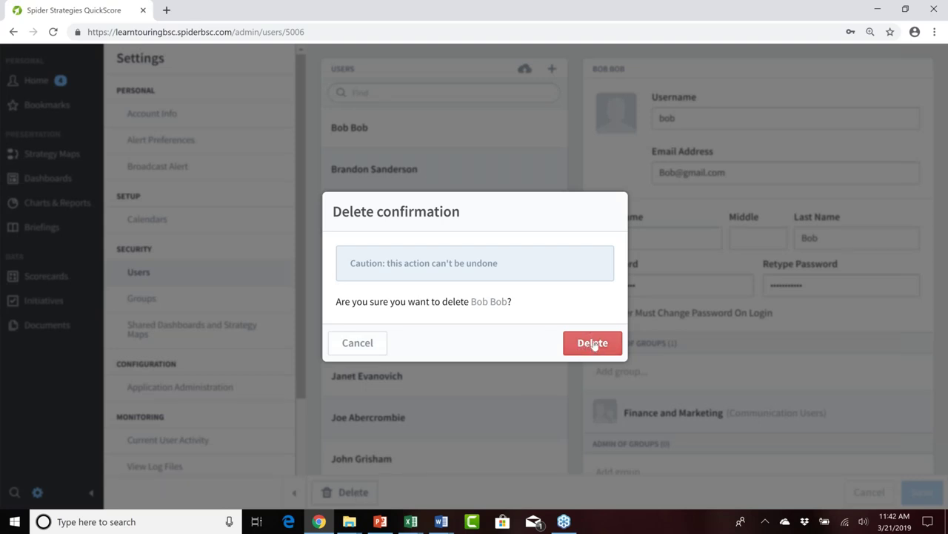
{"action": "left_click", "coordinate": [596, 346]}
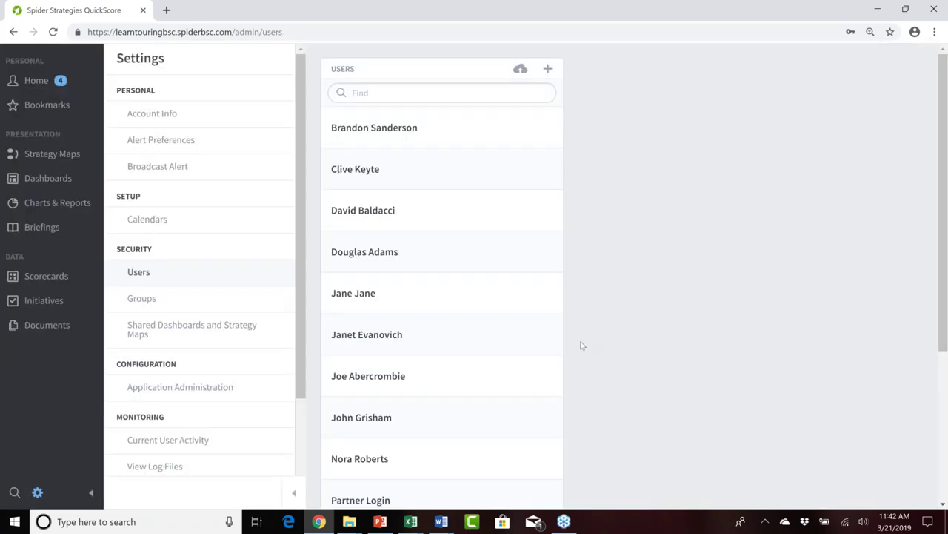
- Sign out of the administrator account and log in with the replacement user's credentials
{"action": "left_click", "coordinate": [37, 493]}
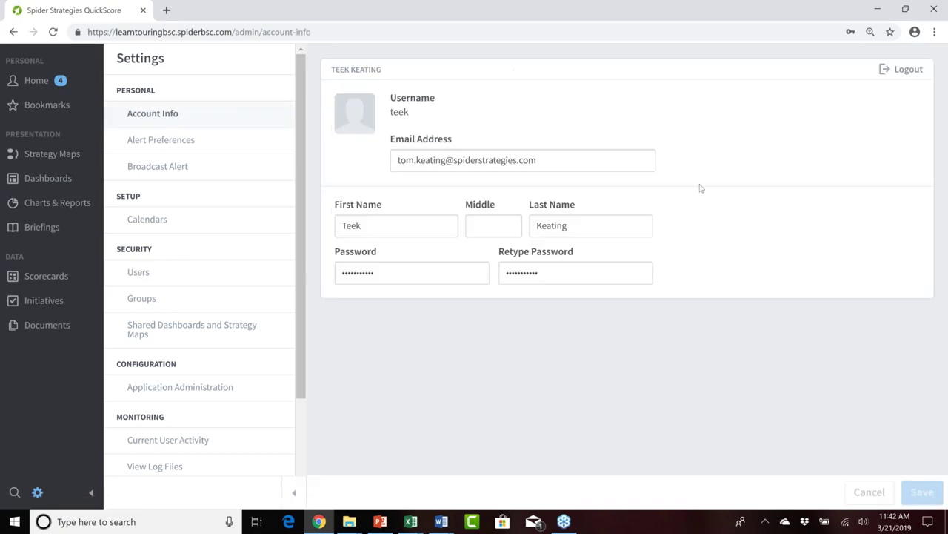
{"action": "left_click", "coordinate": [910, 70]}
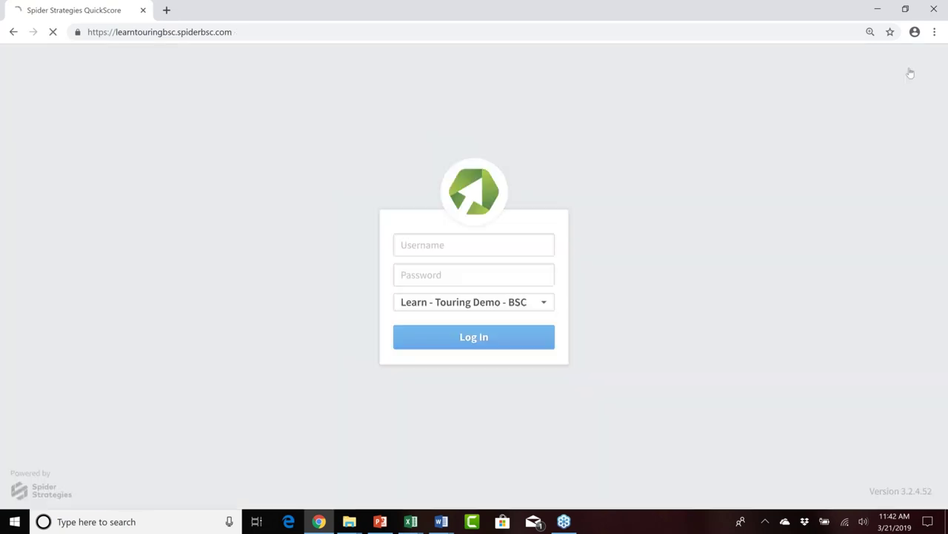
{"action": "left_click", "coordinate": [432, 245]}
{"action": "left_click_drag", "start_coordinate": [415, 247], "coordinate": [389, 254]}
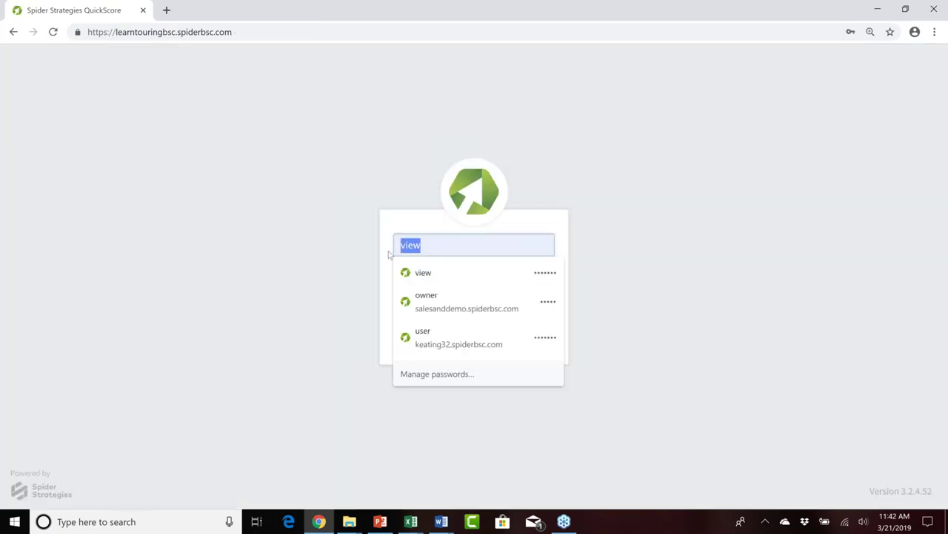
{"action": "type", "text": "J"}
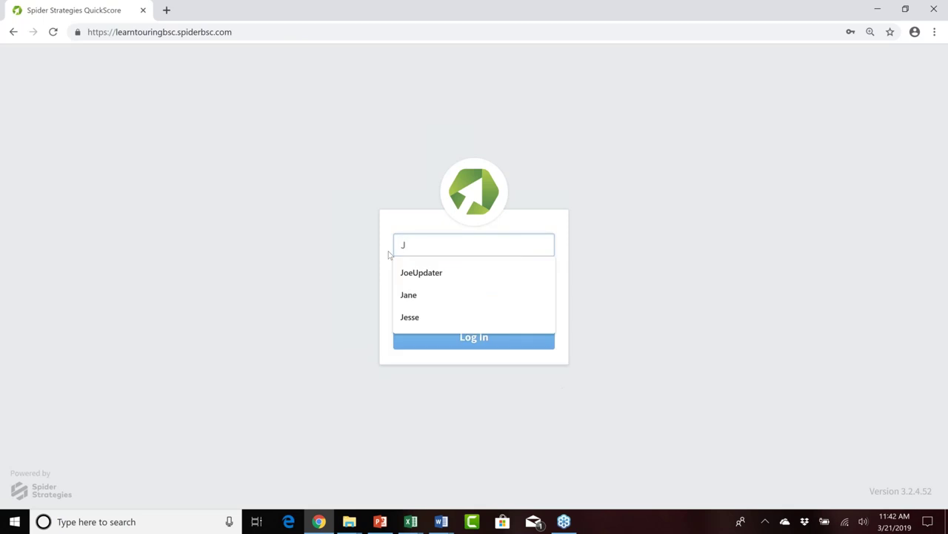
{"action": "type", "text": "ane"}
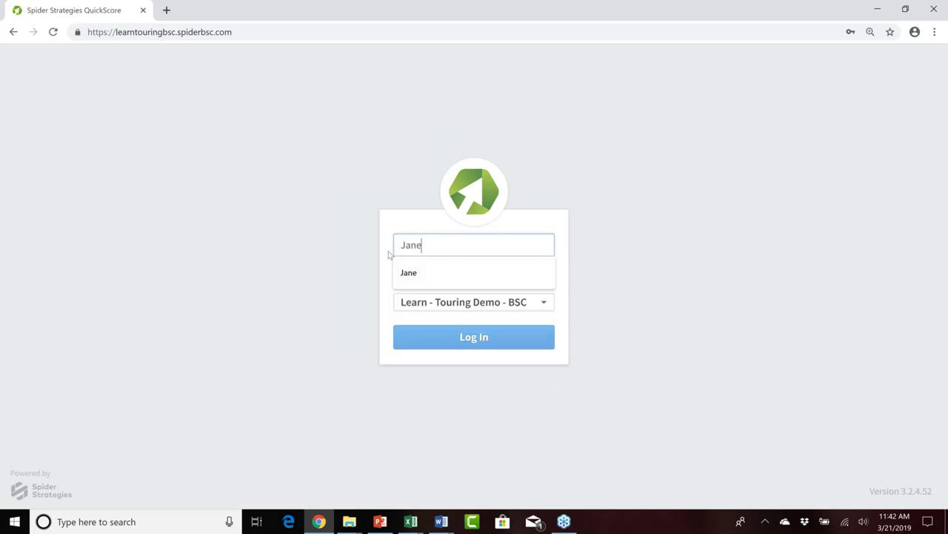
{"action": "key", "text": "Tab"}
{"action": "key", "text": "BackSpace"}
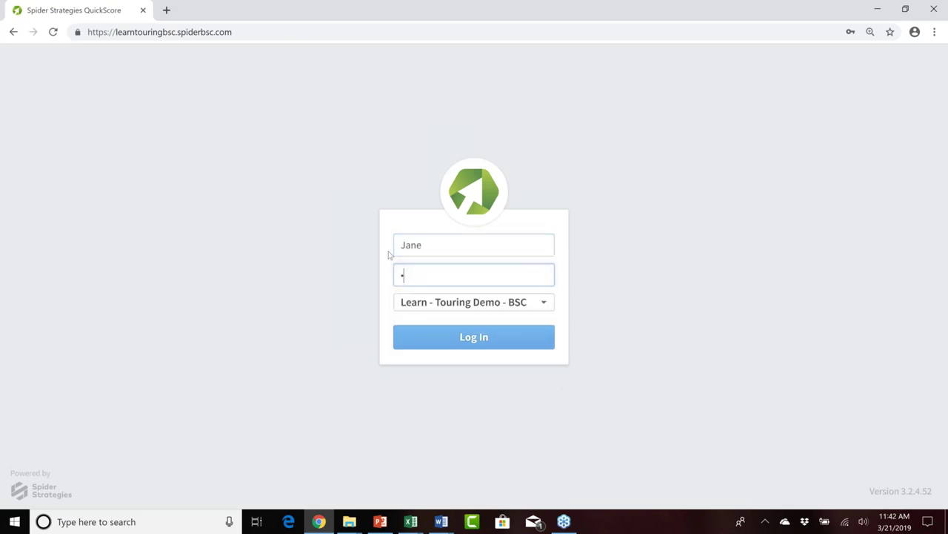
{"action": "type", "text": "••••"}
{"action": "key", "text": "Return"}
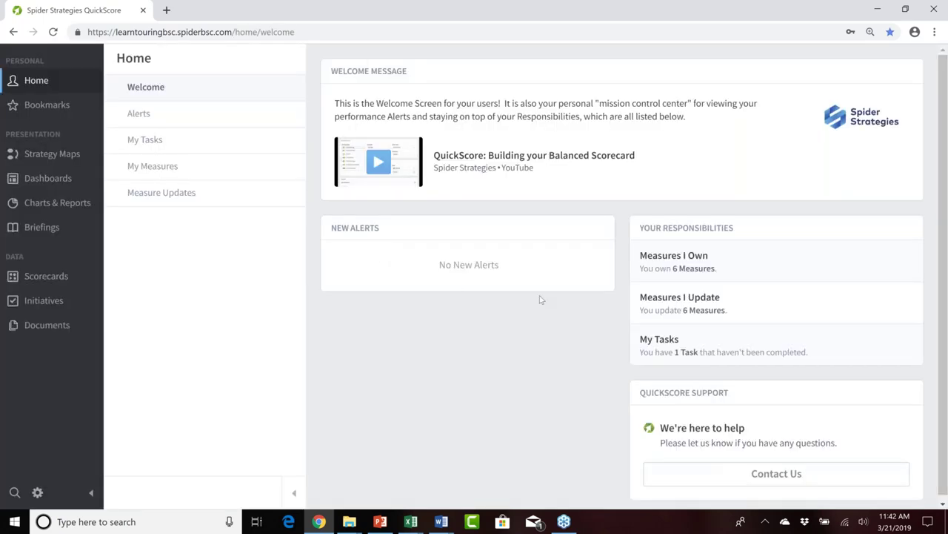
- Open Product Revenue from Measures I Update and show its notes for March 2019
{"action": "left_click", "coordinate": [659, 300]}
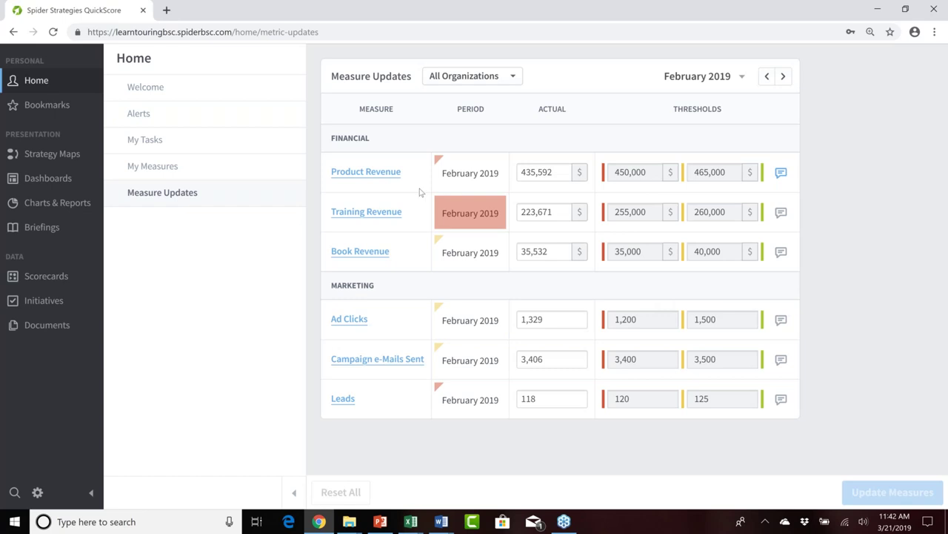
{"action": "left_click", "coordinate": [366, 172]}
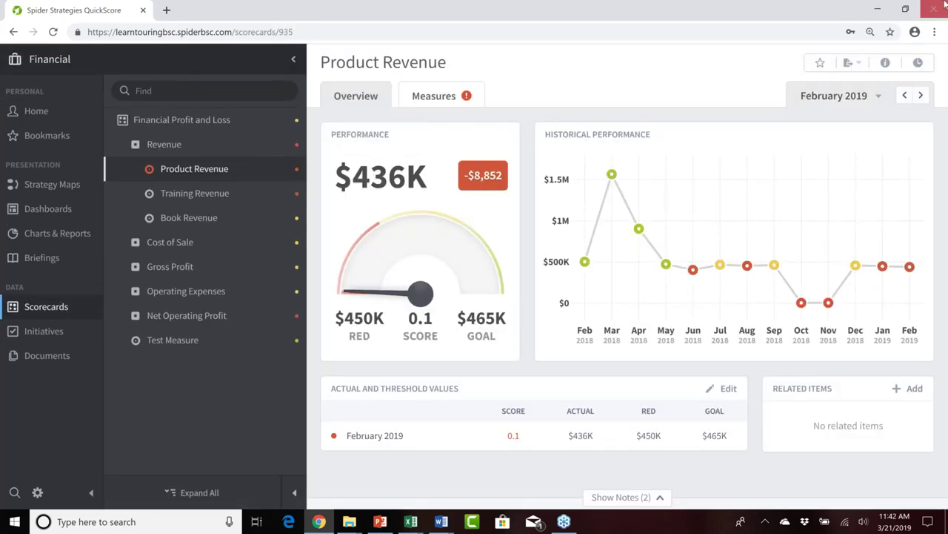
{"action": "left_click", "coordinate": [632, 497]}
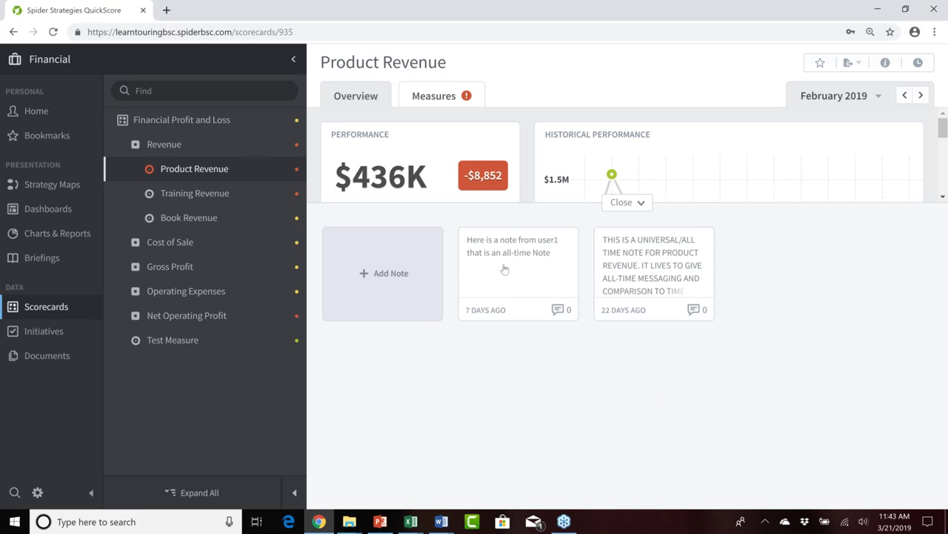
{"action": "left_click", "coordinate": [921, 95]}
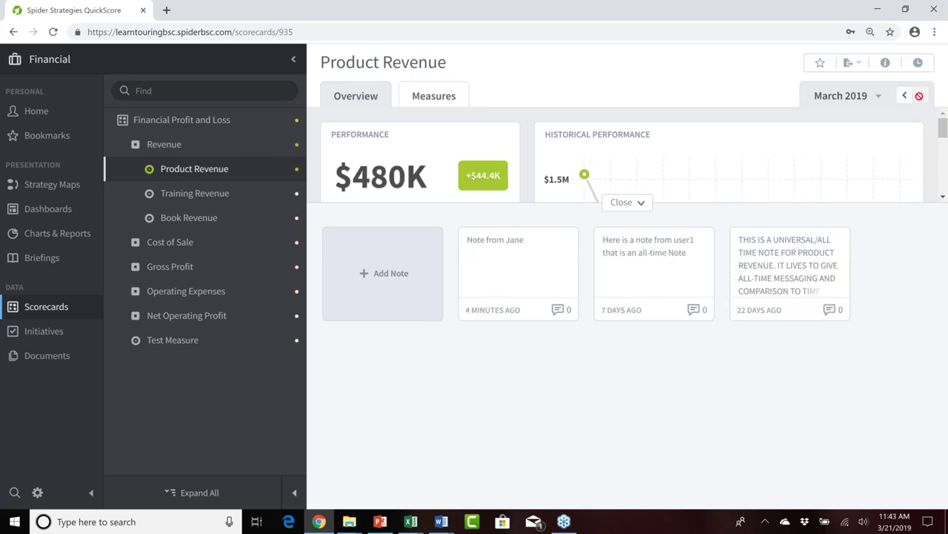
- Check the newest and all-time notes, confirming the all-time note's author reads Removed User
{"action": "left_click", "coordinate": [501, 271]}
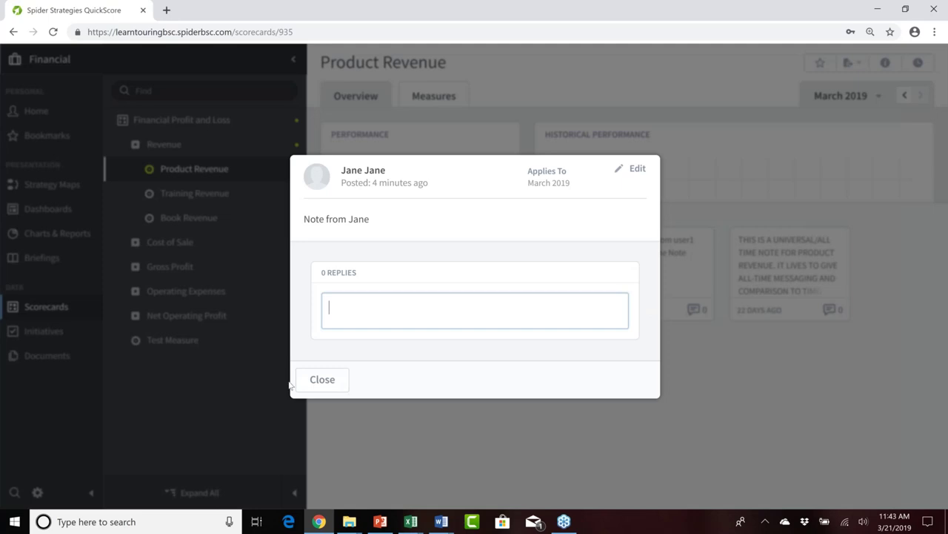
{"action": "left_click", "coordinate": [324, 381]}
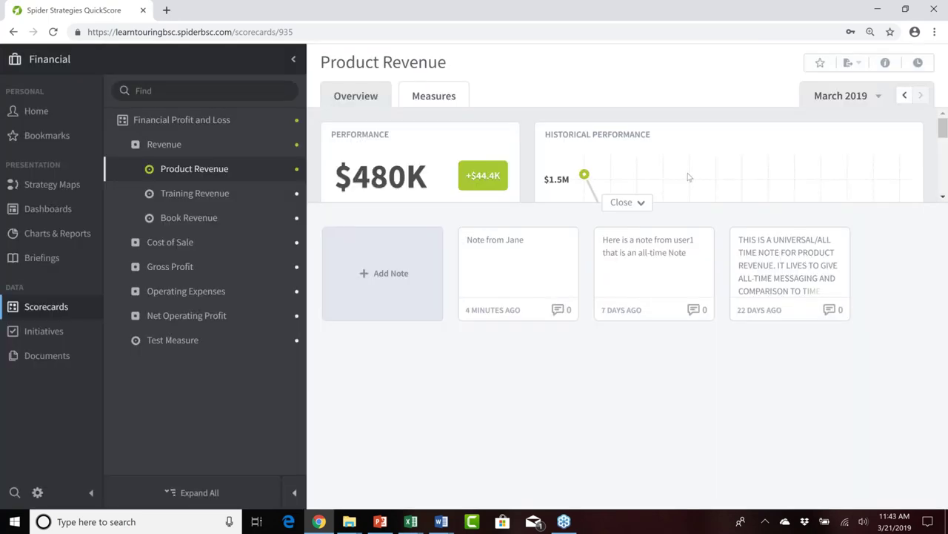
{"action": "left_click", "coordinate": [656, 265]}
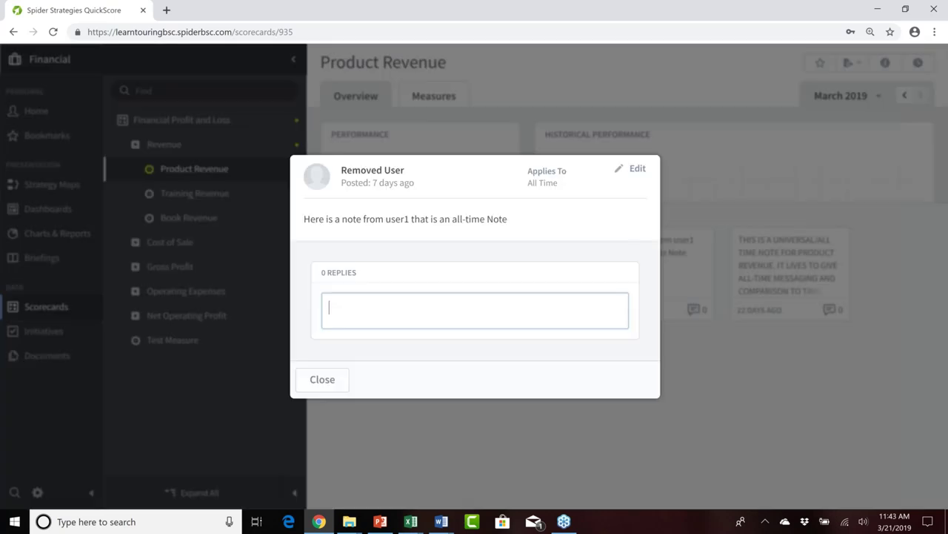
{"action": "left_click_drag", "start_coordinate": [410, 172], "coordinate": [337, 176]}
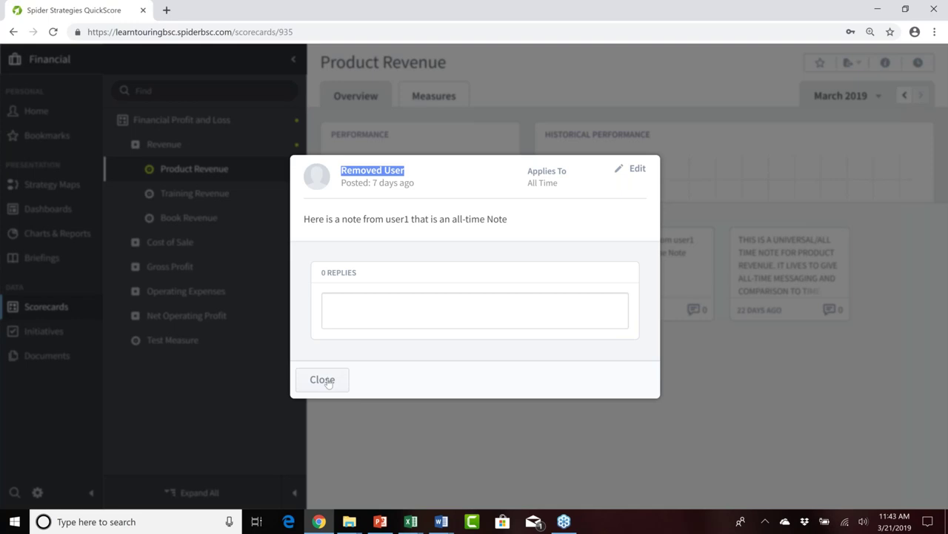
{"action": "left_click", "coordinate": [323, 379]}
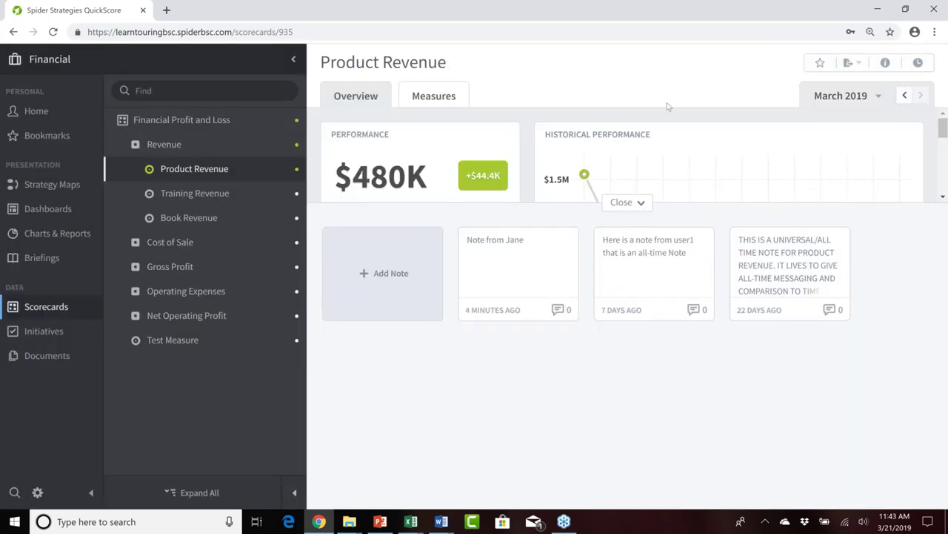
{"action": "left_click", "coordinate": [628, 203]}
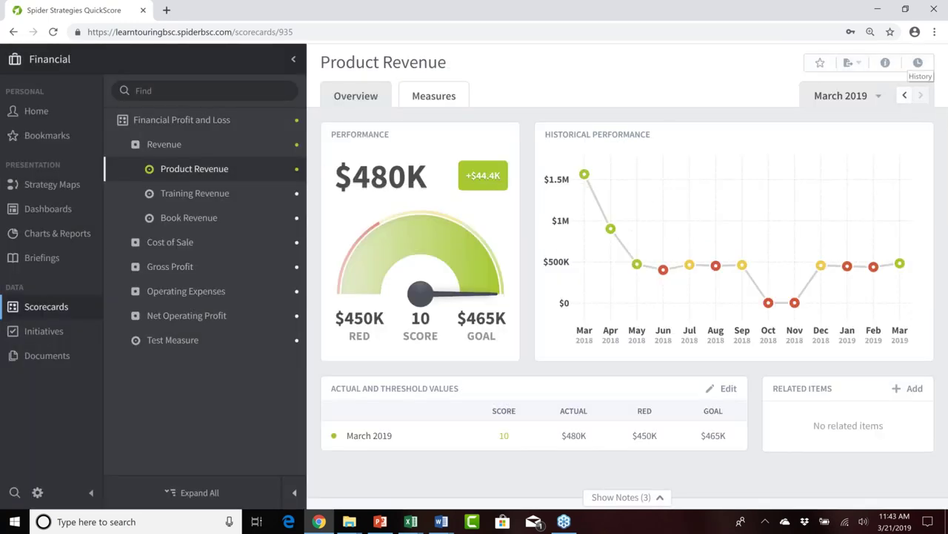
{"action": "left_click", "coordinate": [919, 63]}
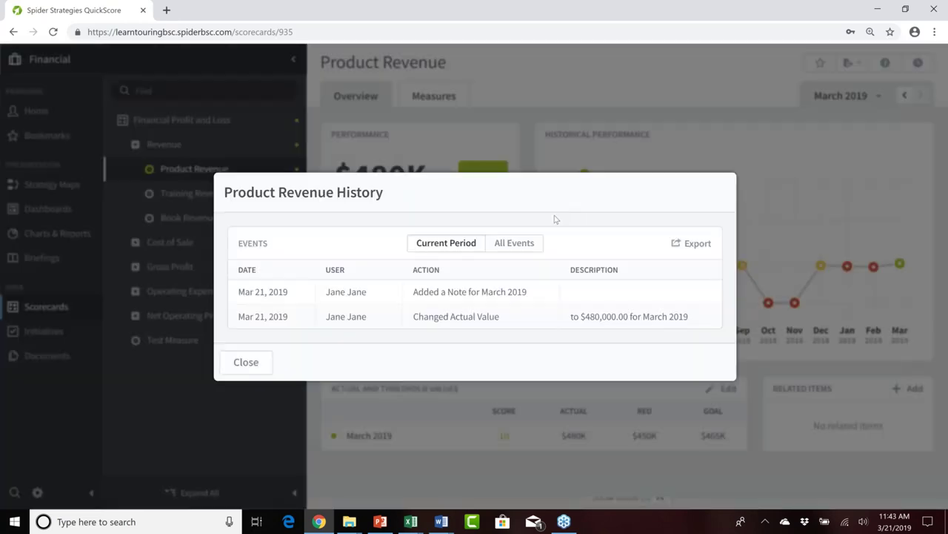
{"action": "left_click", "coordinate": [519, 246]}
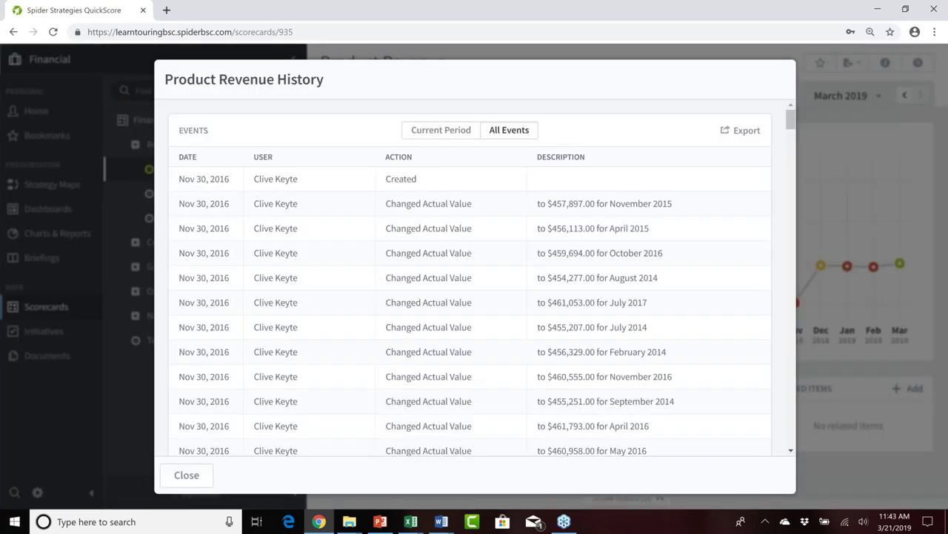
{"action": "scroll", "coordinate": [507, 269], "scroll_direction": "down", "scroll_amount": 20}
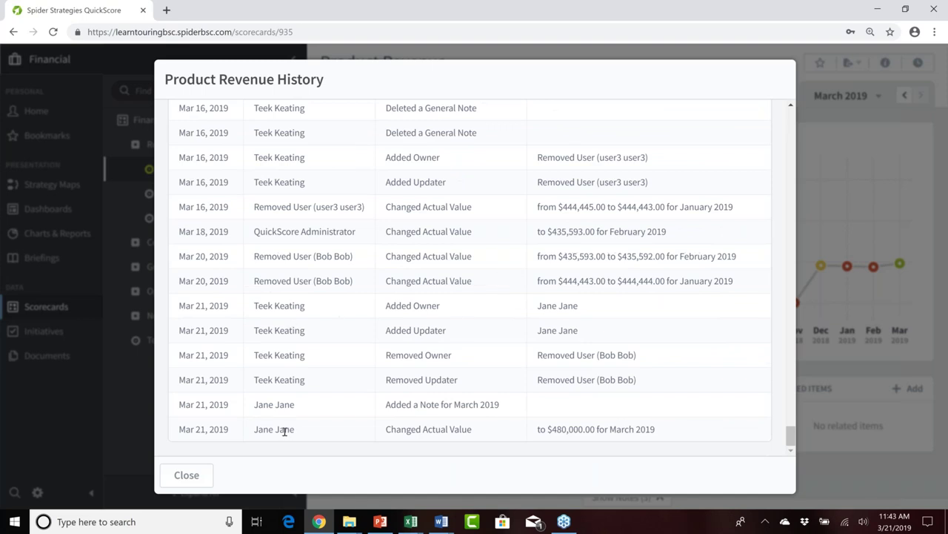
{"action": "left_click_drag", "start_coordinate": [355, 284], "coordinate": [249, 282]}
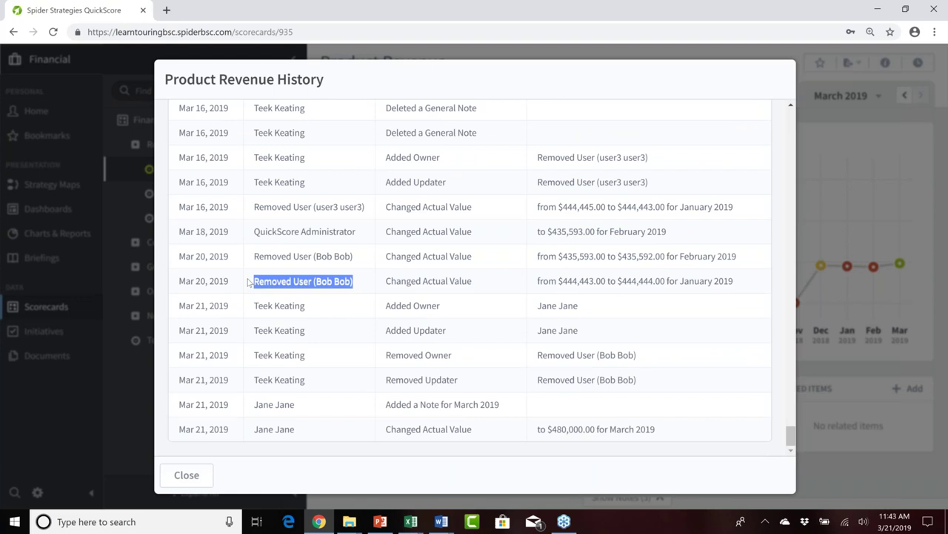
{"action": "left_click", "coordinate": [331, 257]}
{"action": "left_click_drag", "start_coordinate": [355, 257], "coordinate": [253, 260]}
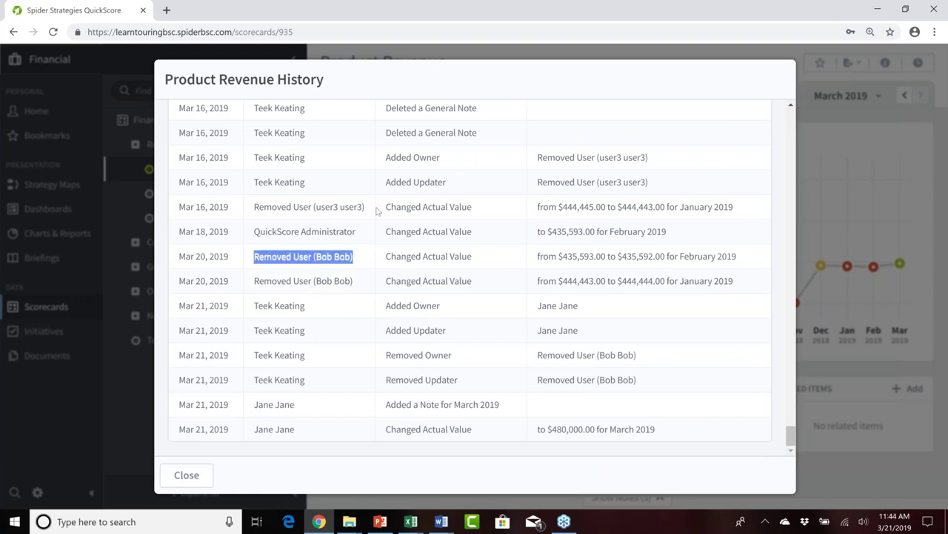
{"action": "scroll", "coordinate": [331, 194], "scroll_direction": "up", "scroll_amount": 3}
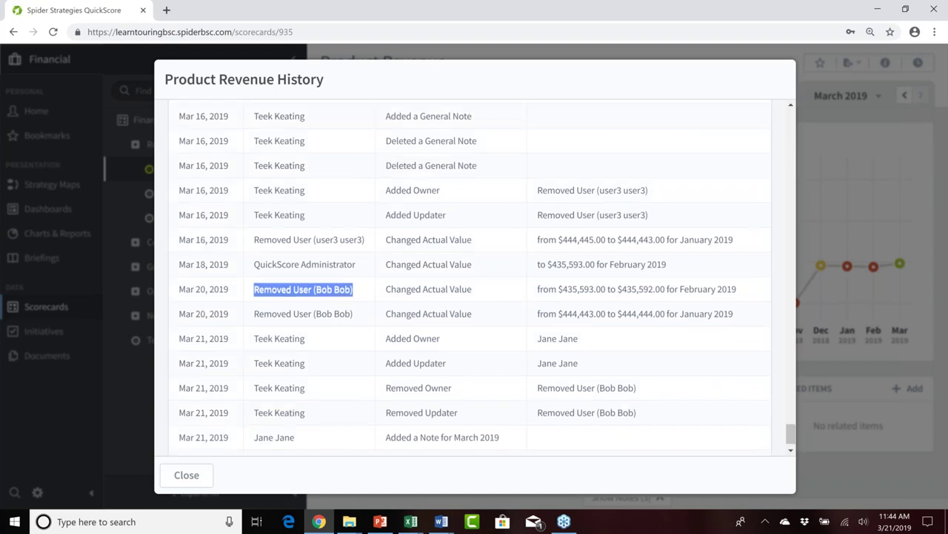
{"action": "scroll", "coordinate": [354, 239], "scroll_direction": "down", "scroll_amount": 1}
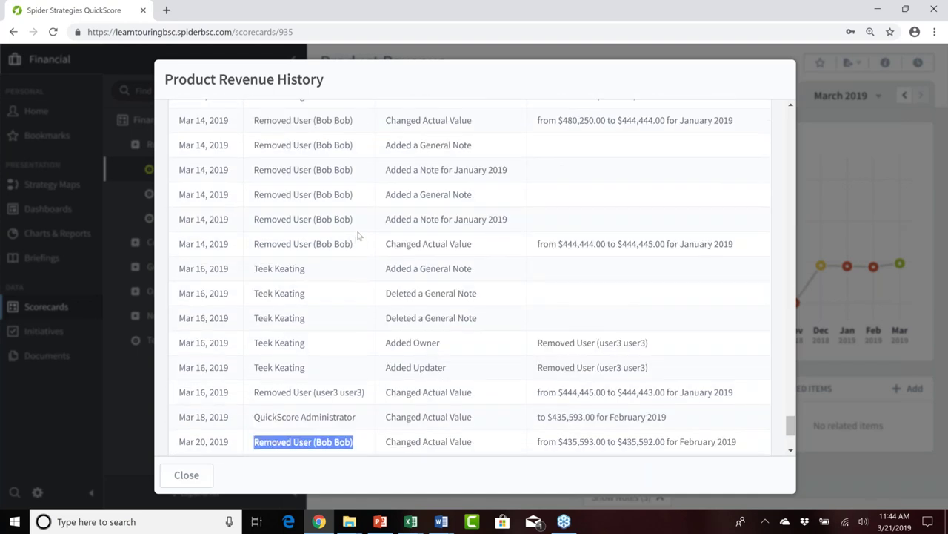
{"action": "left_click", "coordinate": [188, 476]}
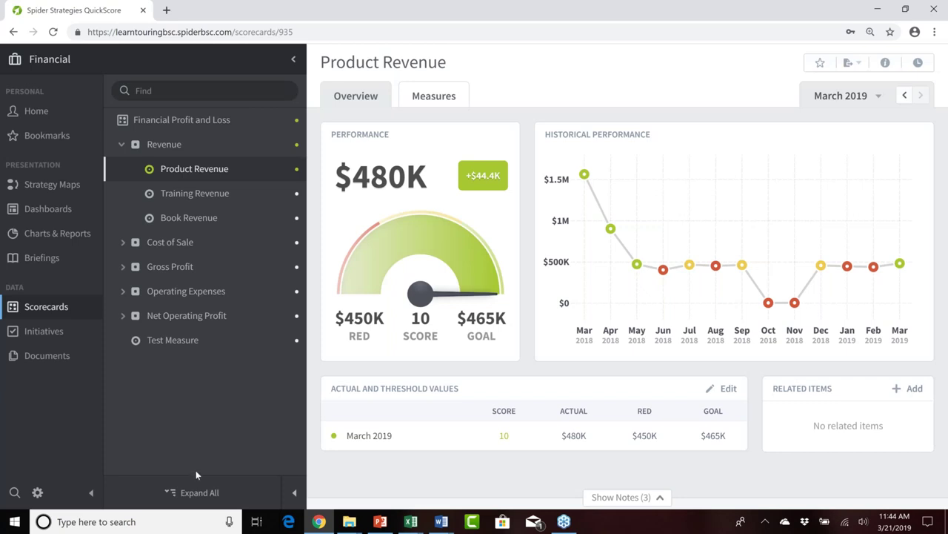
- Present slide 18, Today's Agenda, of the QuickScore Replace Users deck as a slide show
{"action": "left_click", "coordinate": [381, 523]}
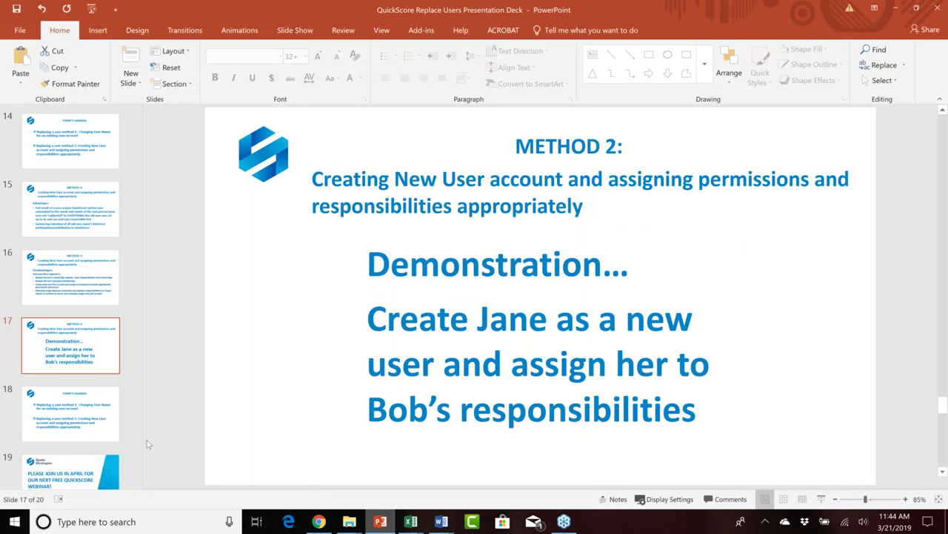
{"action": "left_click", "coordinate": [72, 410]}
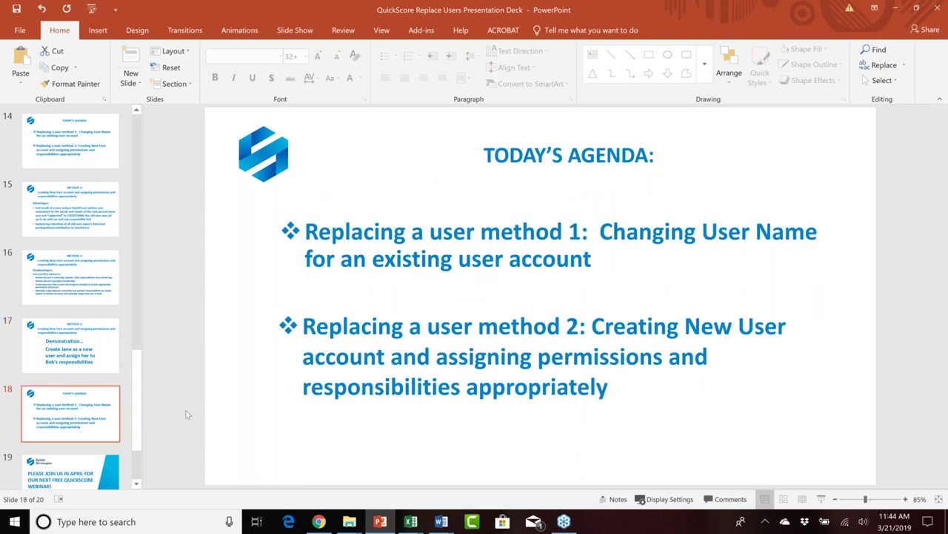
{"action": "left_click", "coordinate": [822, 499]}
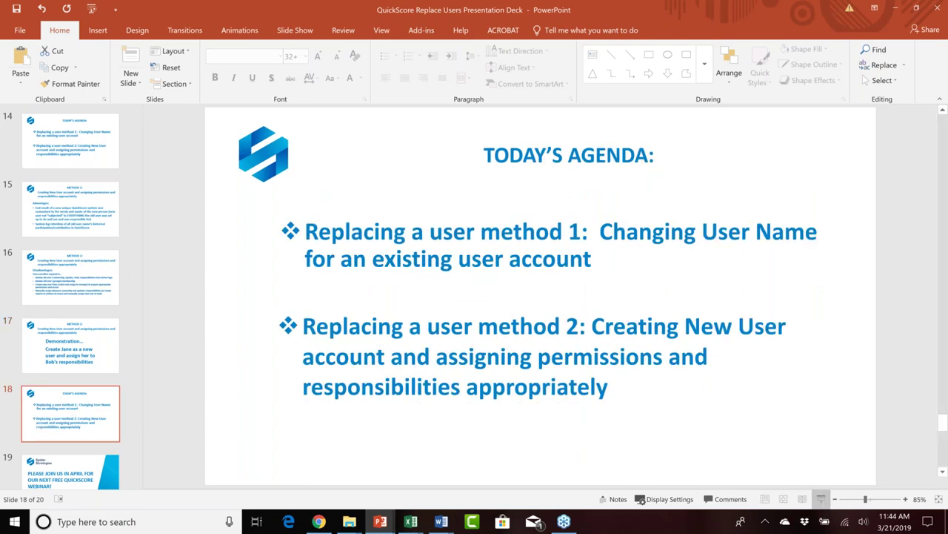